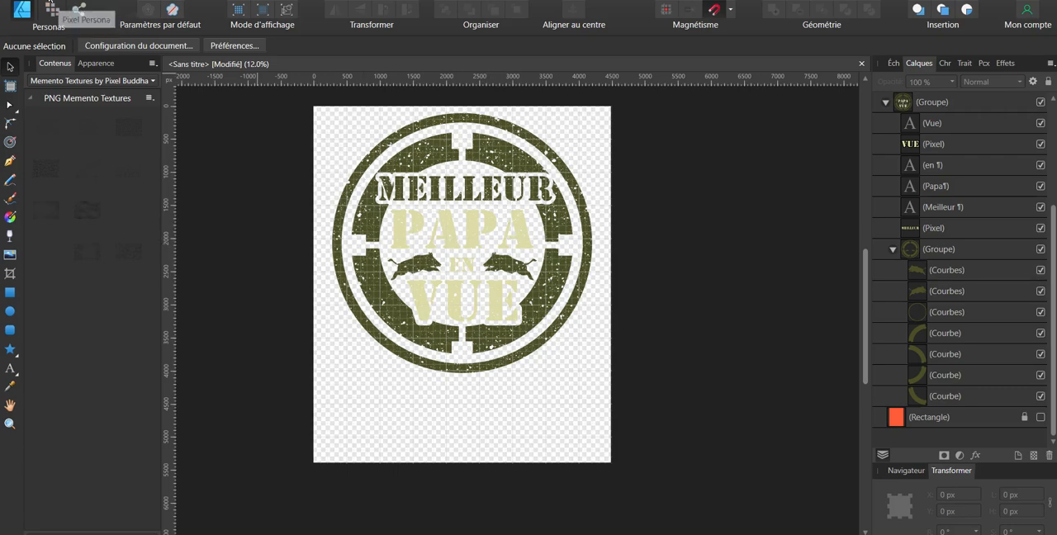
Step: Create a new 4500 × 5400 px document from the "merch transparent tee" preset
left_click(43, 0)
left_click(63, 15)
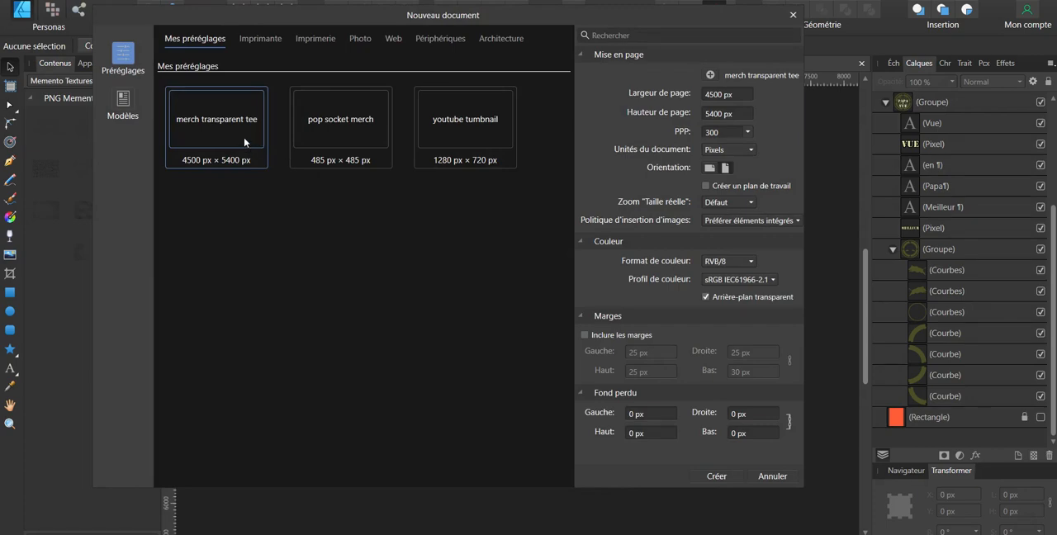
left_click(716, 476)
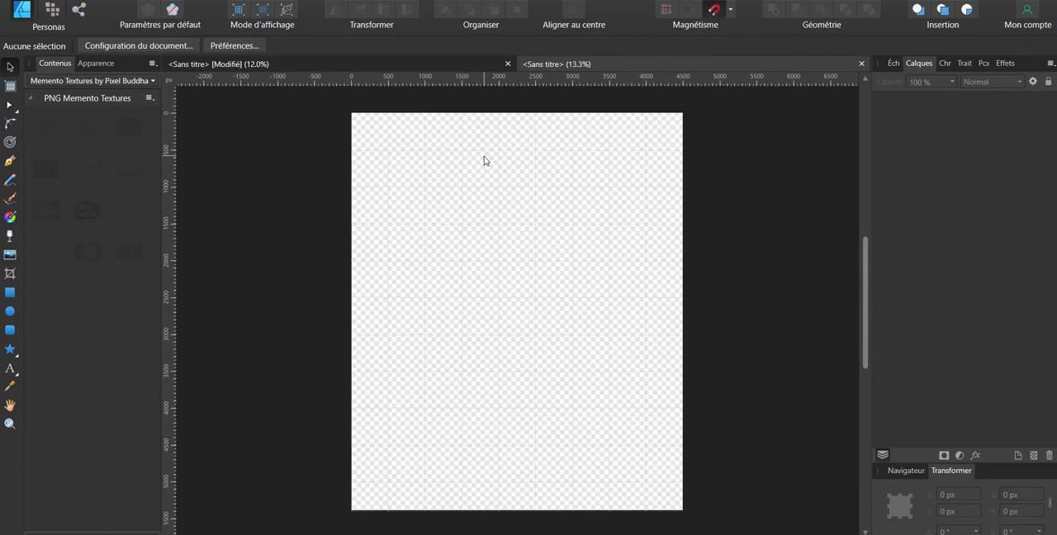
Step: Paste the slogan text onto the page and replace its first word "mon" with "je suis un"
key("ctrl+v")
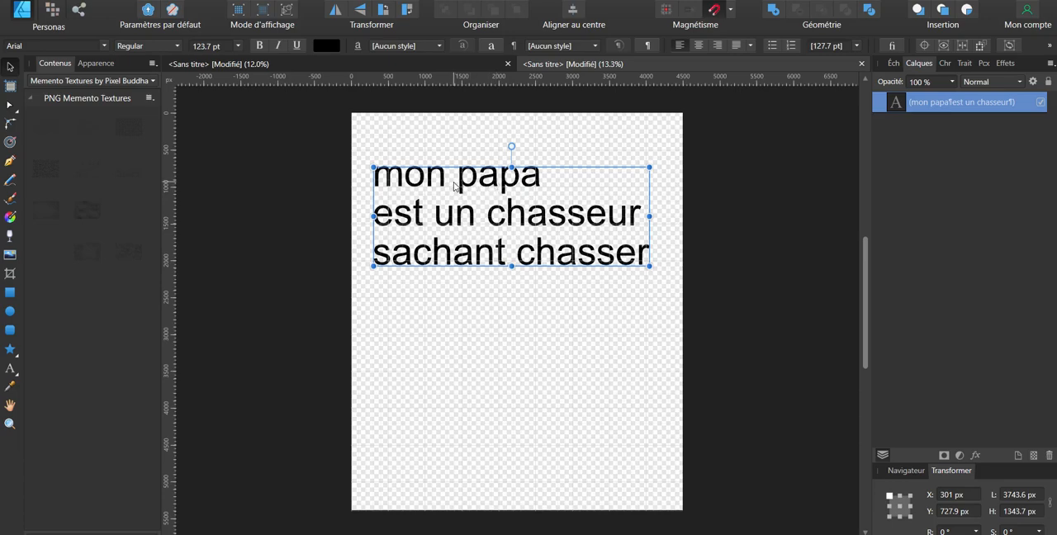
key("t")
left_click_drag(448, 175, 301, 173)
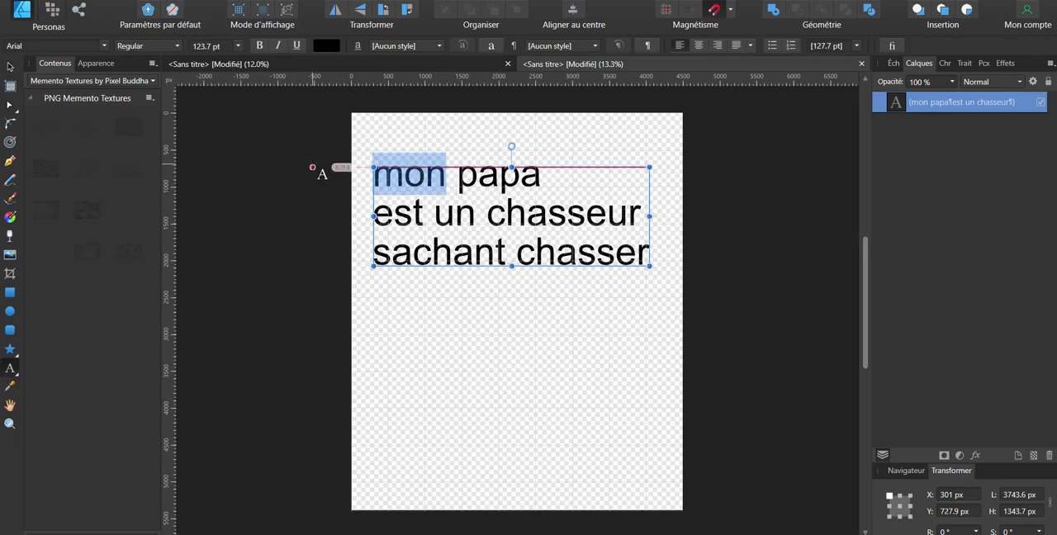
type("je suis un")
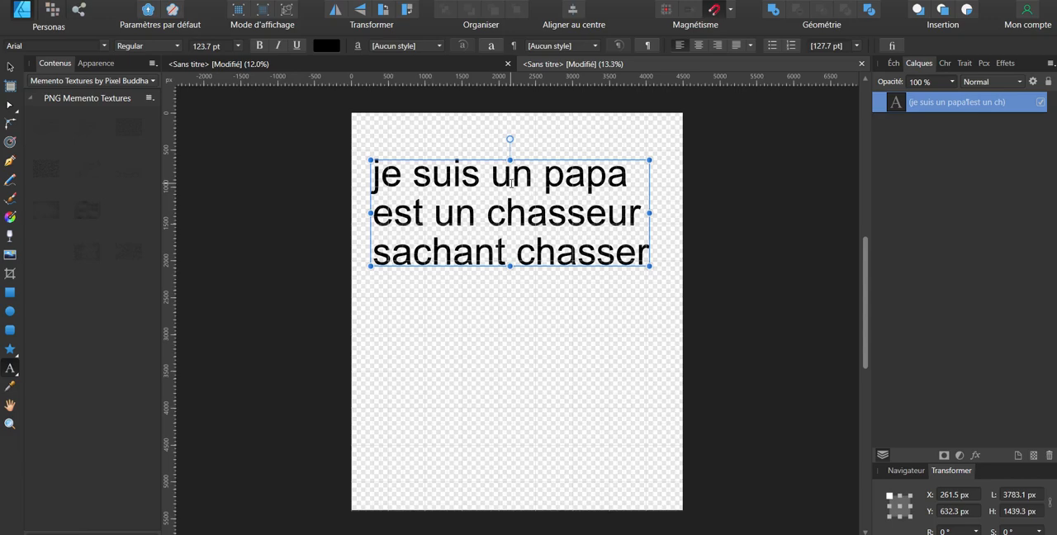
key("Escape")
Step: Duplicate the slogan below the original and change the copy's opening to "voici a quoi" and "ressemble un" on two lines before "papa"
key("ctrl+j")
left_click_drag(511, 183, 531, 353)
key("t")
left_click_drag(533, 310, 342, 309)
type("voi")
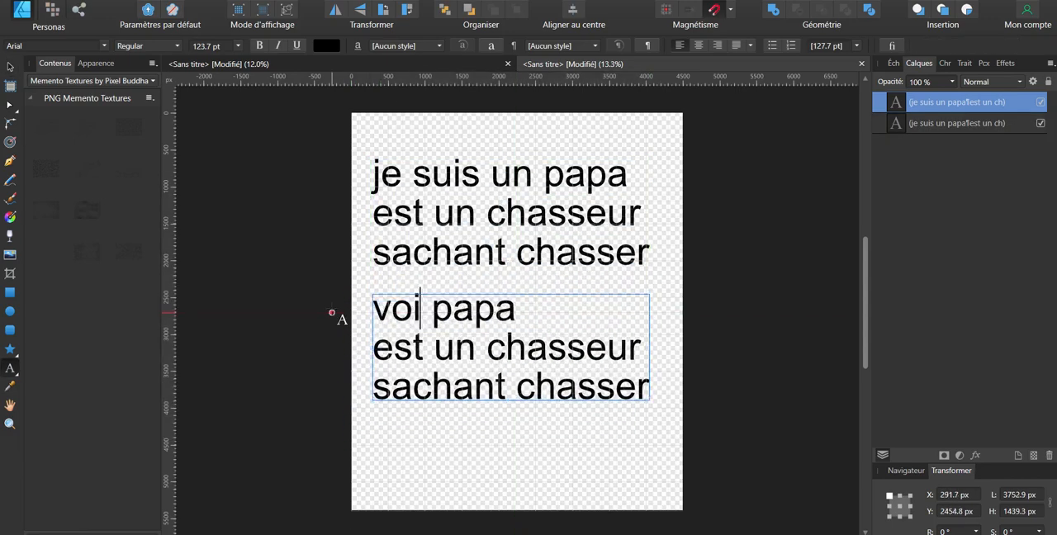
type("ci a quoi")
key("Return")
type("ressemble un")
key("Escape")
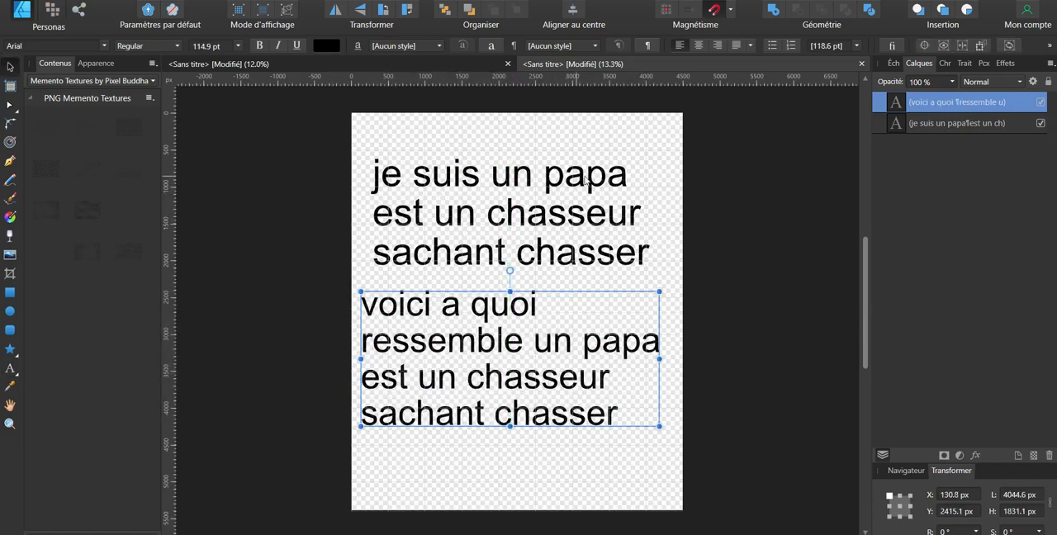
Step: Delete "est un" before "chasseur" in both the upper and lower text blocks
left_click(421, 213)
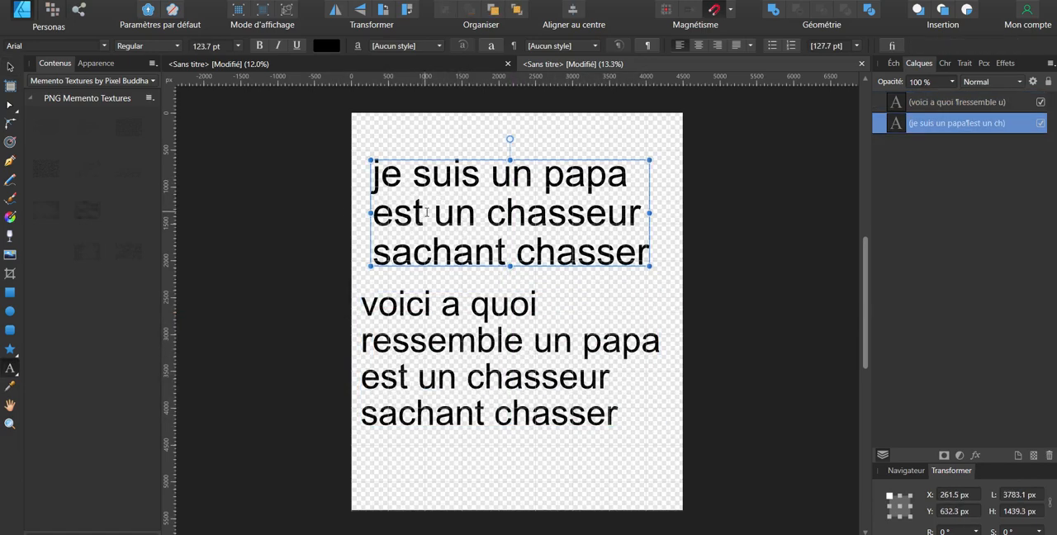
left_click_drag(477, 209, 358, 216)
key("BackSpace")
right_click(415, 195)
left_click(373, 211)
key("BackSpace")
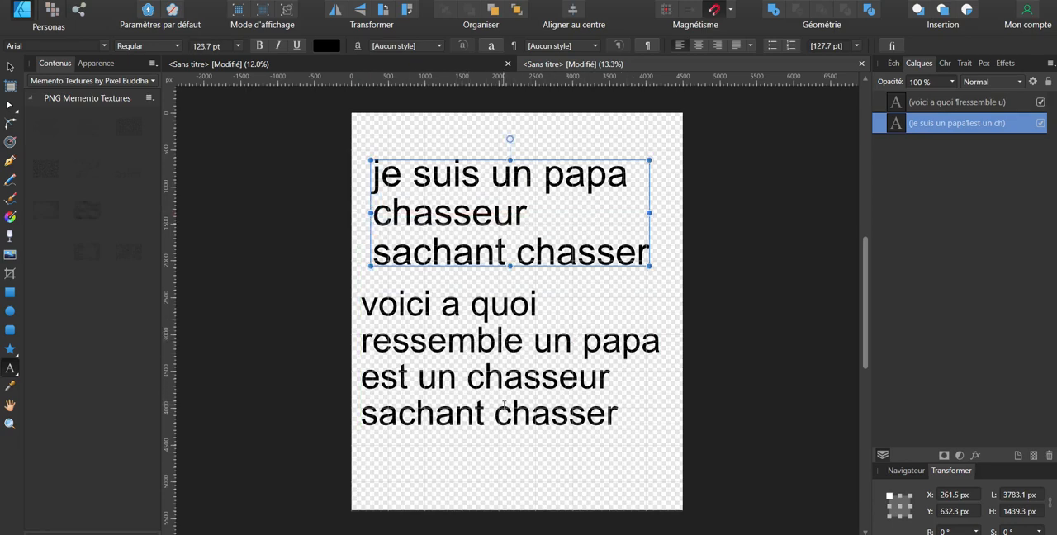
left_click_drag(467, 377, 332, 383)
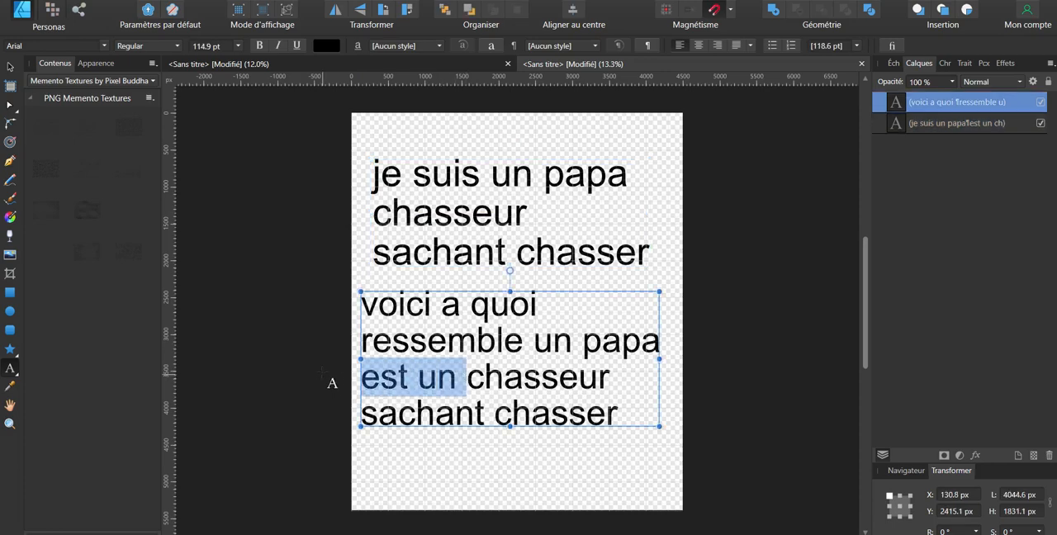
key("BackSpace")
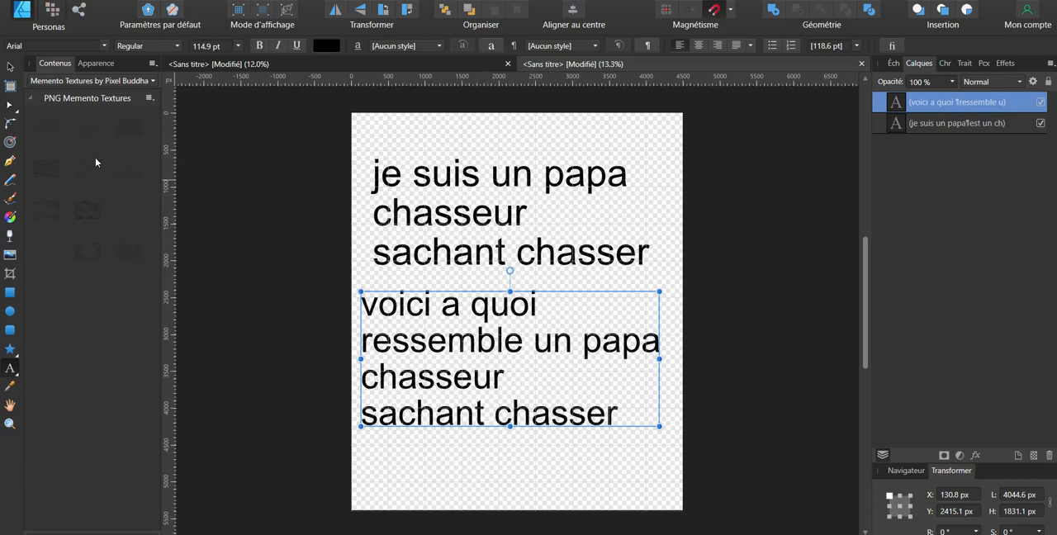
Step: Move the "voici a quoi" text off the page and shift the "je suis un papa" text down towards the page's middle
left_click(9, 66)
left_click_drag(438, 351, 104, 309)
left_click(433, 209)
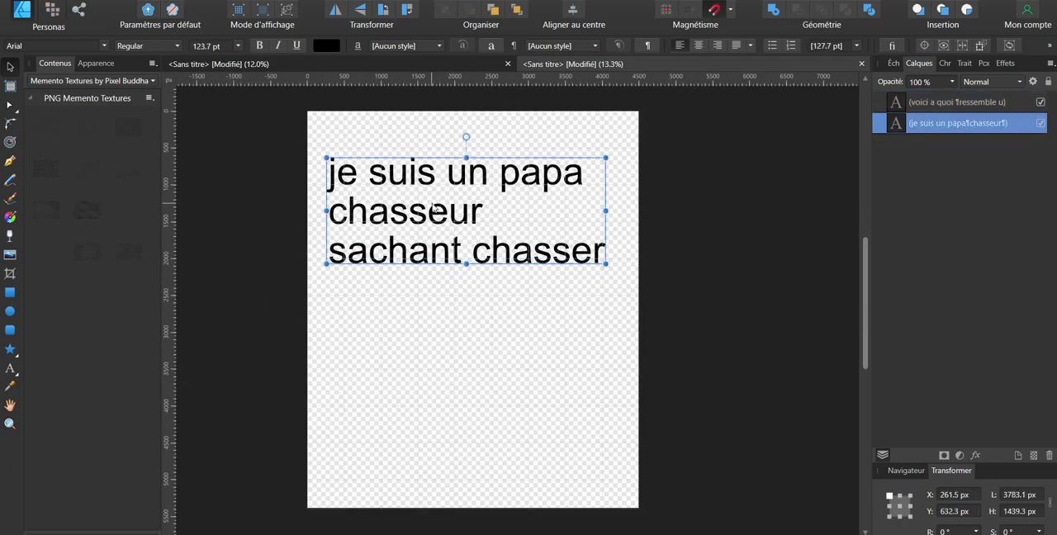
left_click_drag(457, 209, 454, 285)
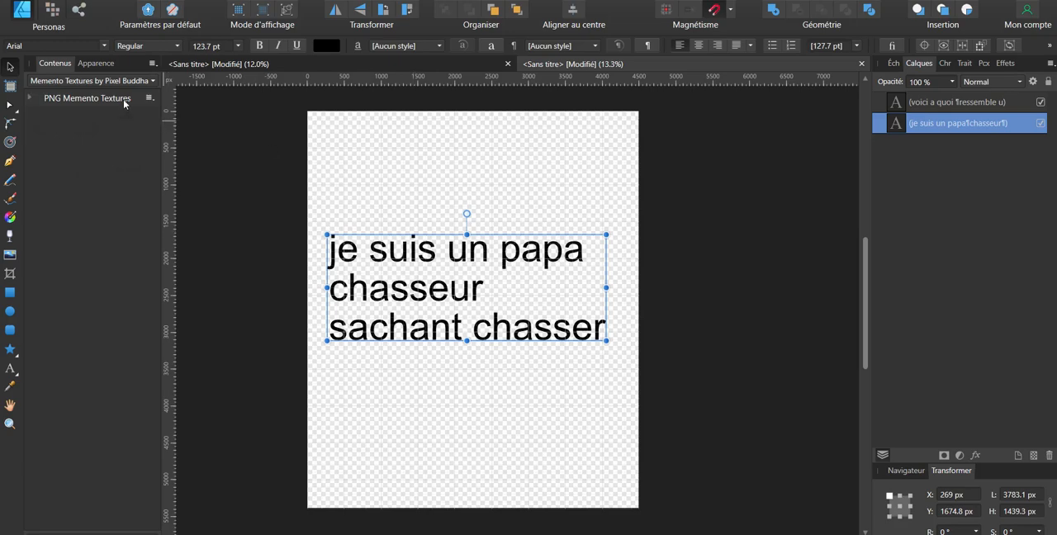
Step: Place two mirrored thumbs-up images from the STAMPS, BANDEROLES assets at the upper corners of the page
left_click(66, 81)
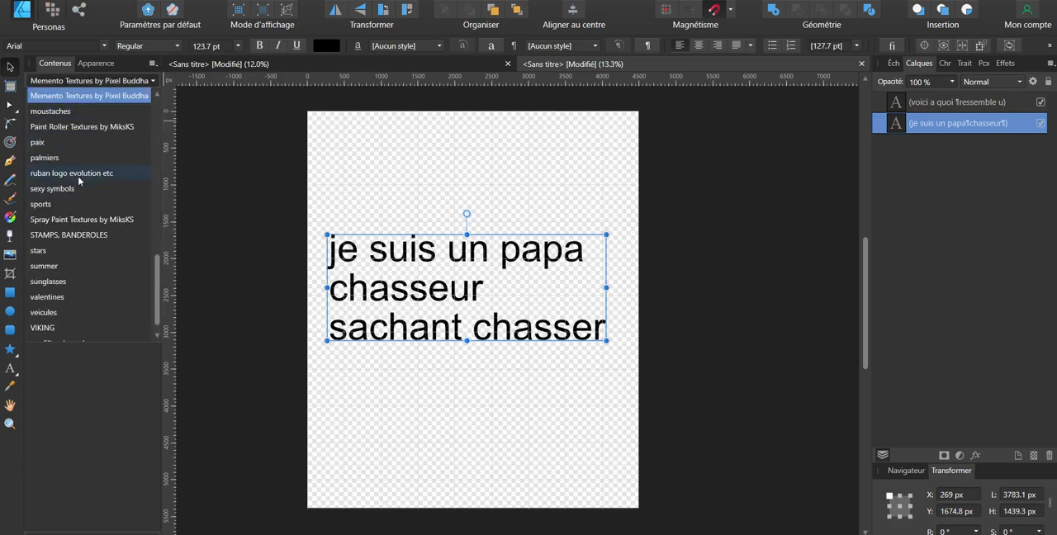
left_click(69, 234)
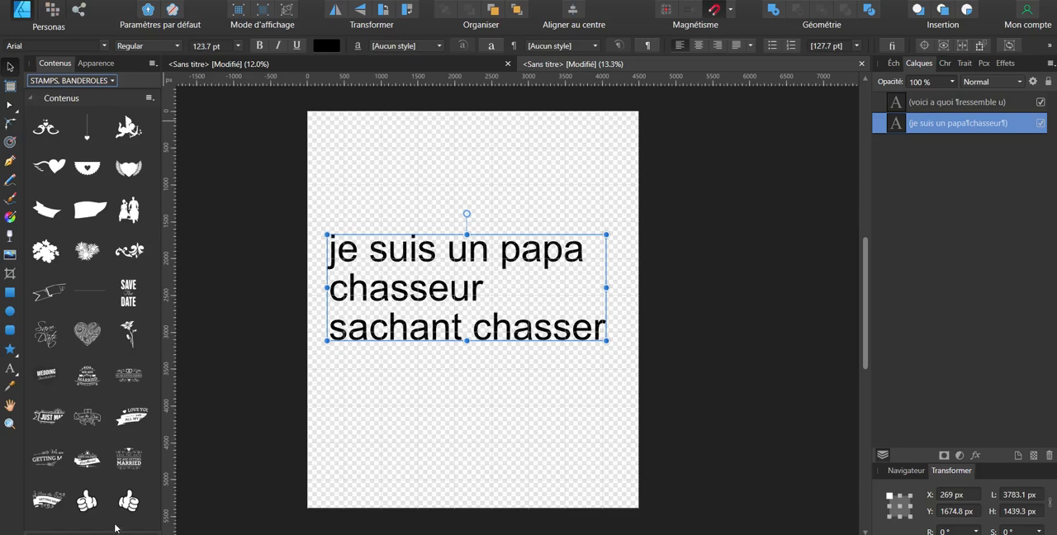
left_click_drag(130, 501, 378, 205)
left_click(511, 221)
left_click(391, 216)
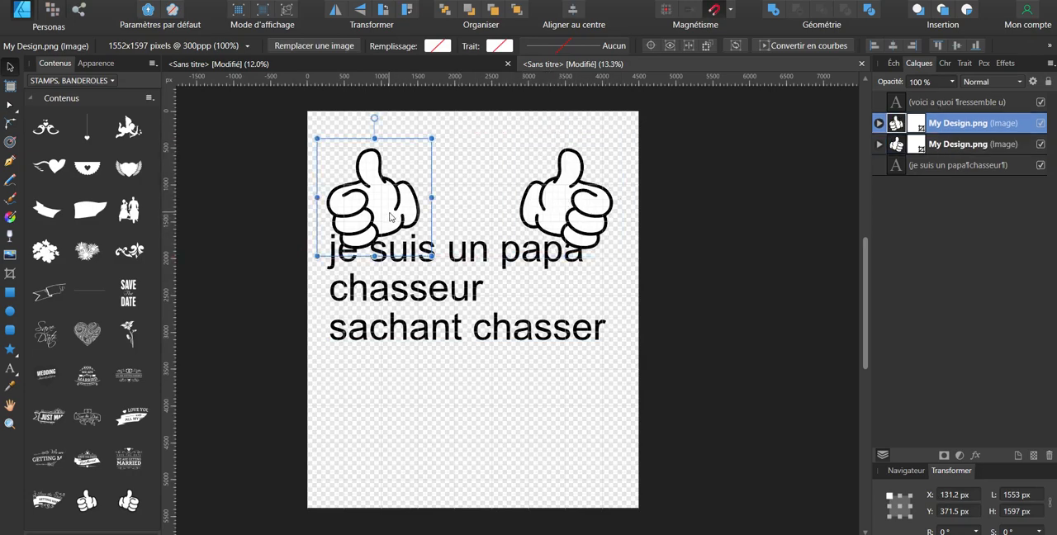
left_click_drag(393, 216, 601, 214)
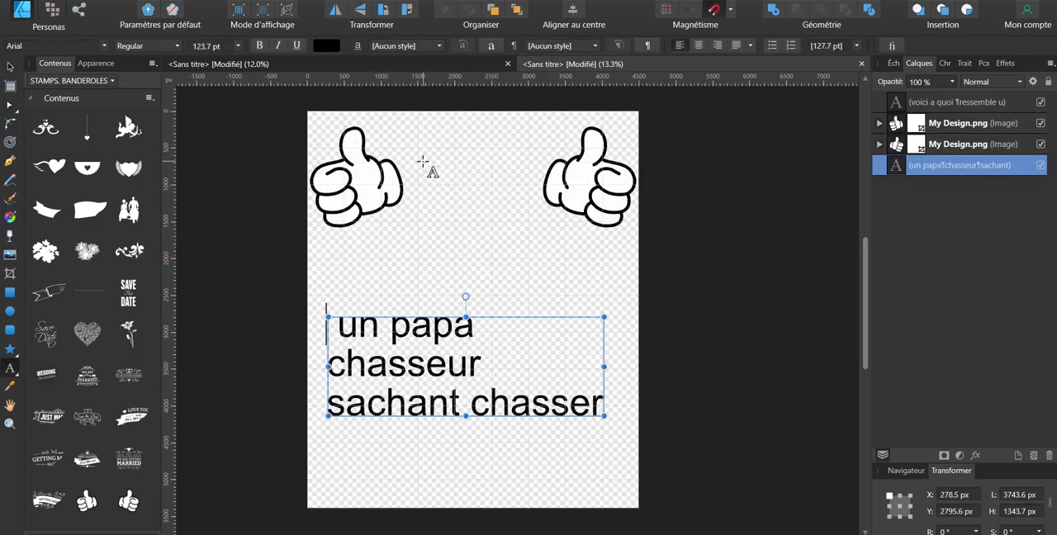
Step: Add "je suis" as a separate text between the two thumbs-up images
left_click_drag(425, 160, 455, 208)
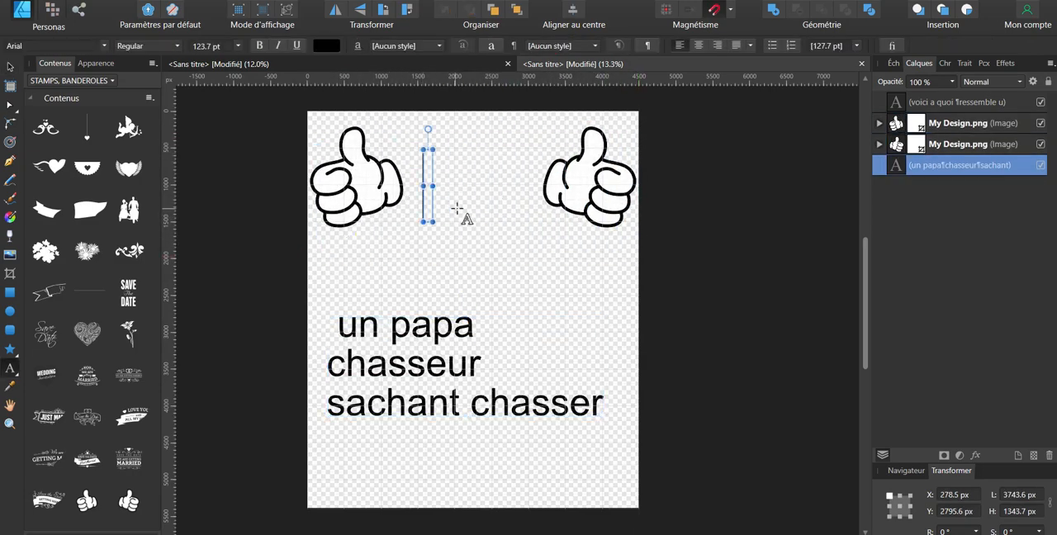
type("je suis")
key("Escape")
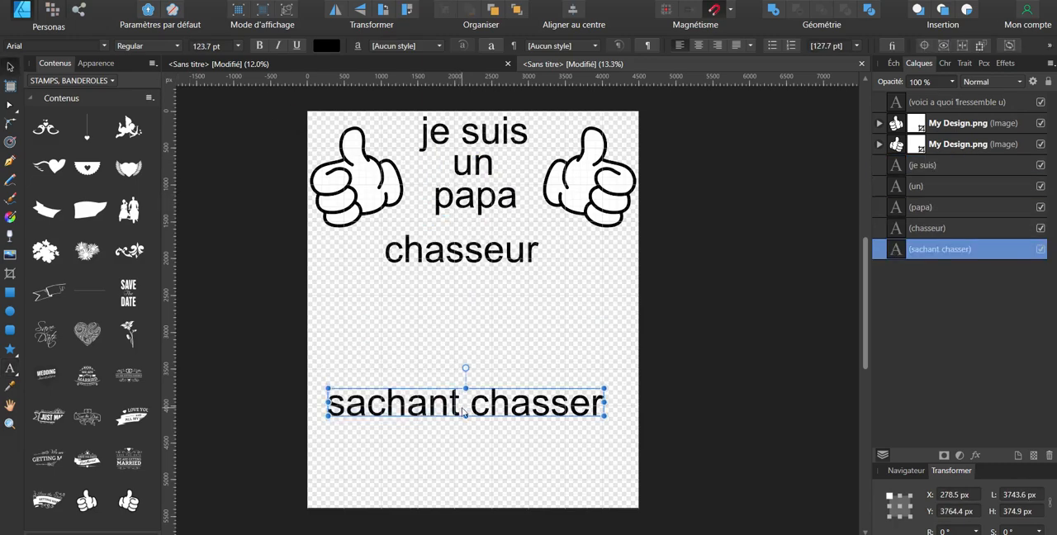
Step: Centre "sachant chasser" below "chasseur" and open a gap between "je suis" and the lines beneath it
left_click_drag(488, 400, 494, 289)
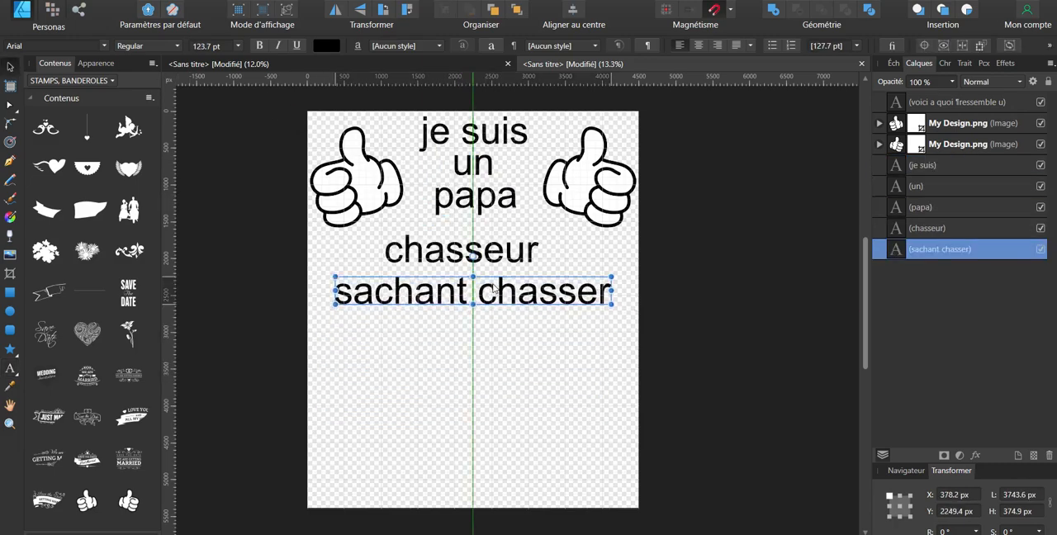
left_click_drag(627, 372, 323, 124)
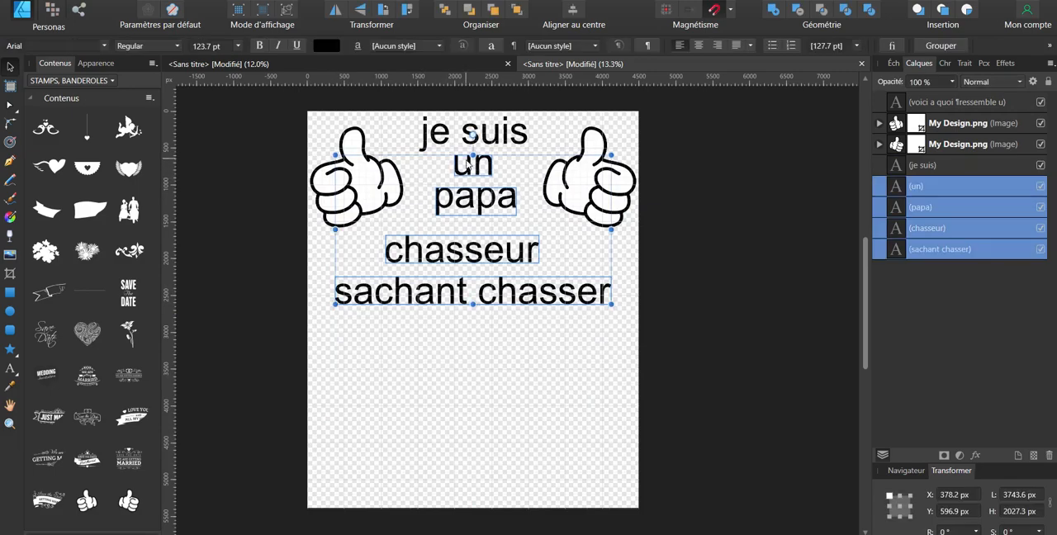
left_click_drag(467, 163, 467, 208)
left_click(500, 140)
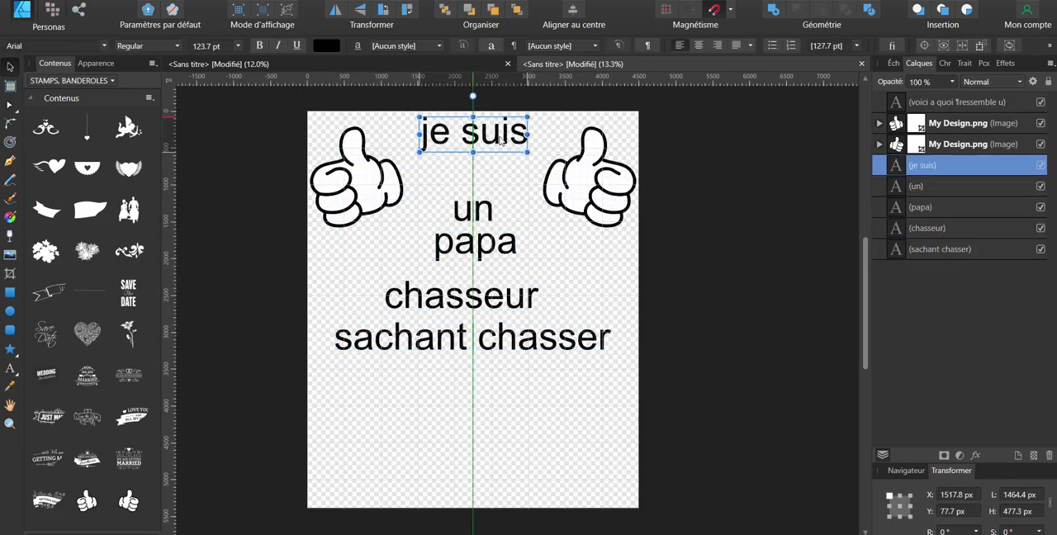
left_click_drag(501, 142, 502, 144)
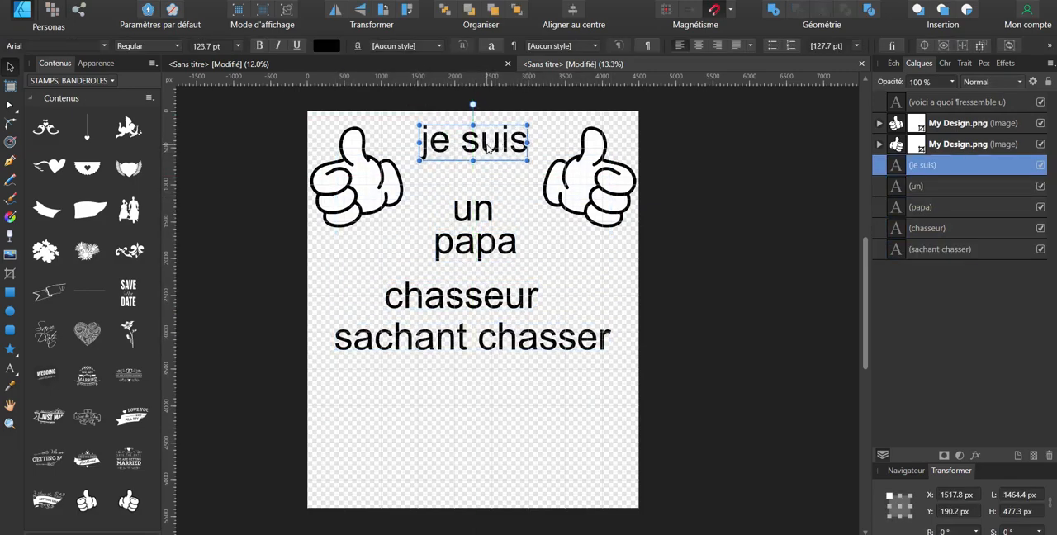
Step: Set the slogan lines in the Antidotum font and enlarge "je suis" to about 174 pt between the hands
left_click(62, 47)
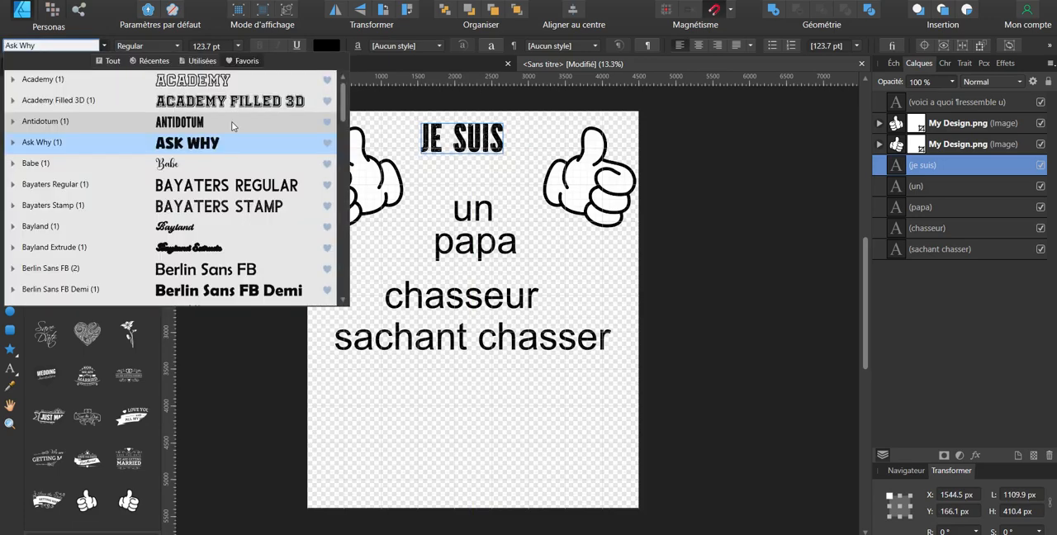
left_click(231, 121)
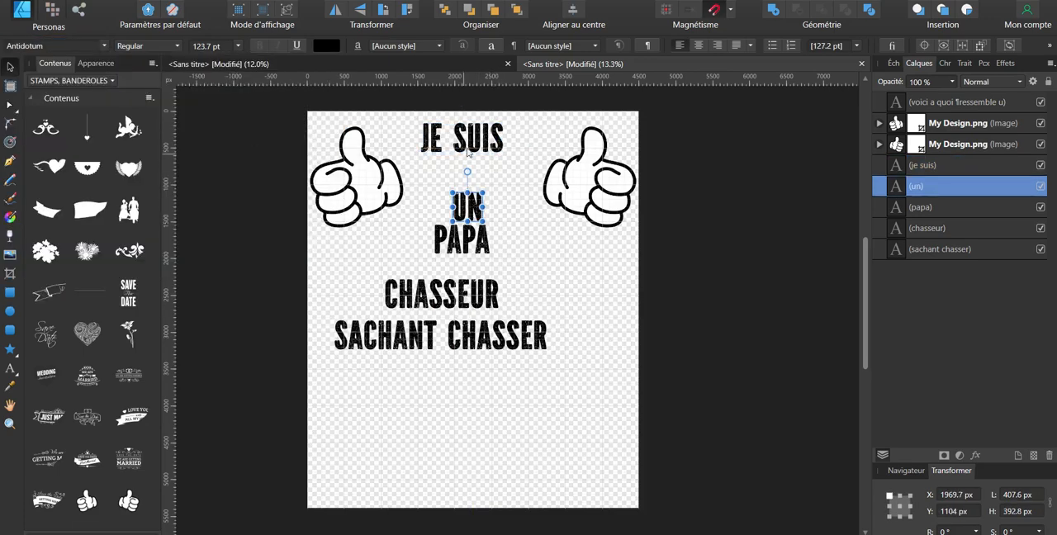
left_click(478, 139)
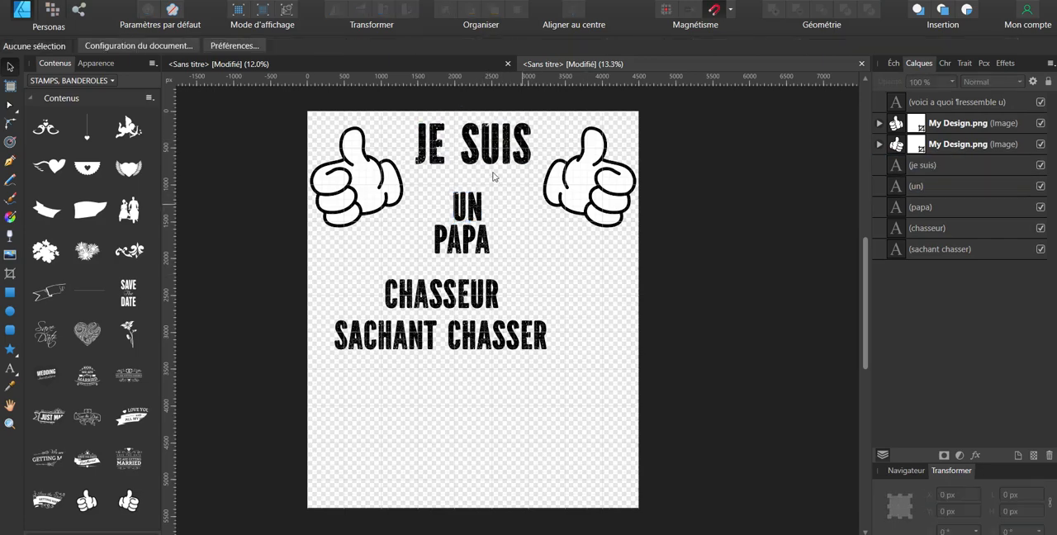
left_click(484, 155)
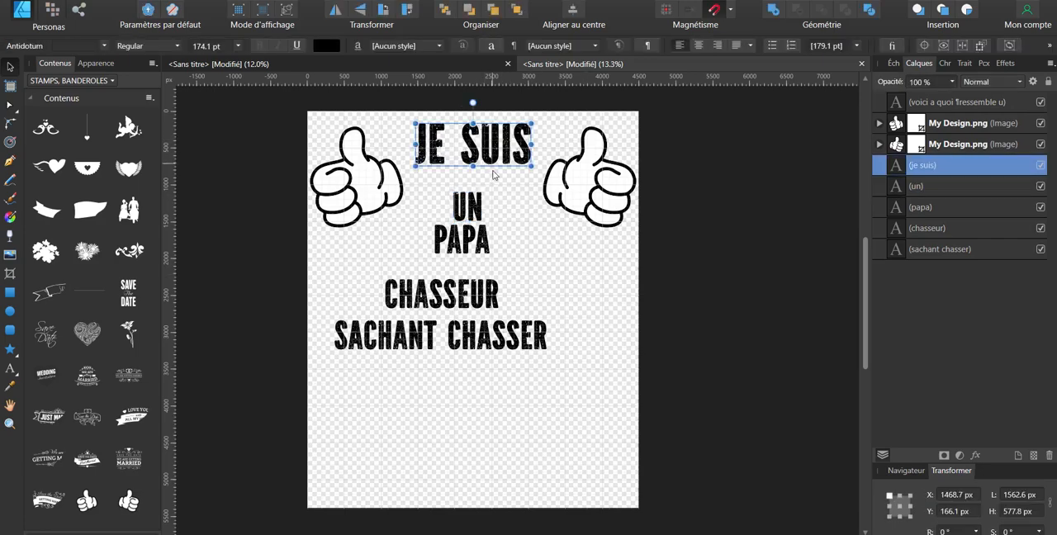
left_click_drag(487, 142, 481, 135)
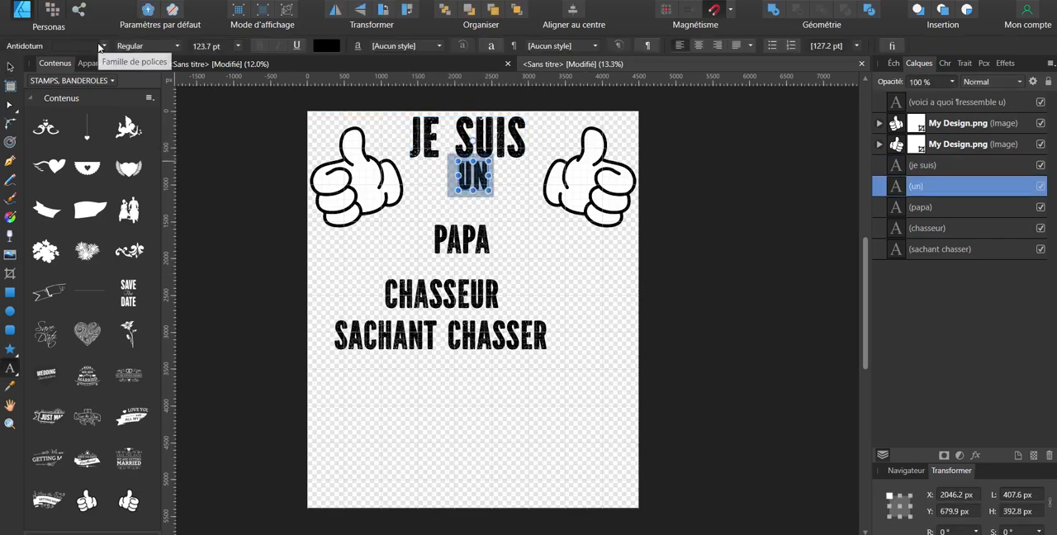
Step: Set the word "un" in the Montana Rough script font
left_click(75, 45)
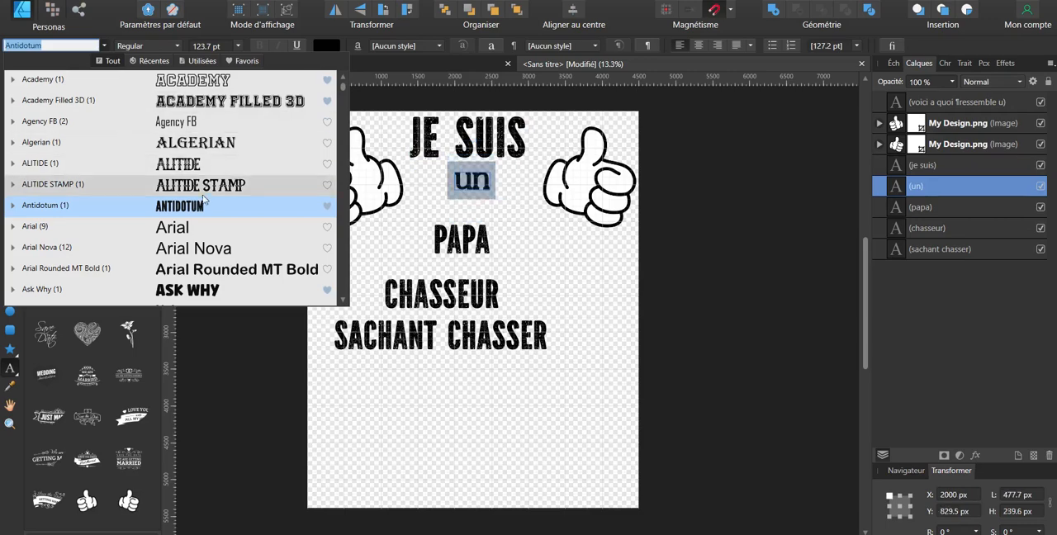
scroll(268, 236, "down", 5)
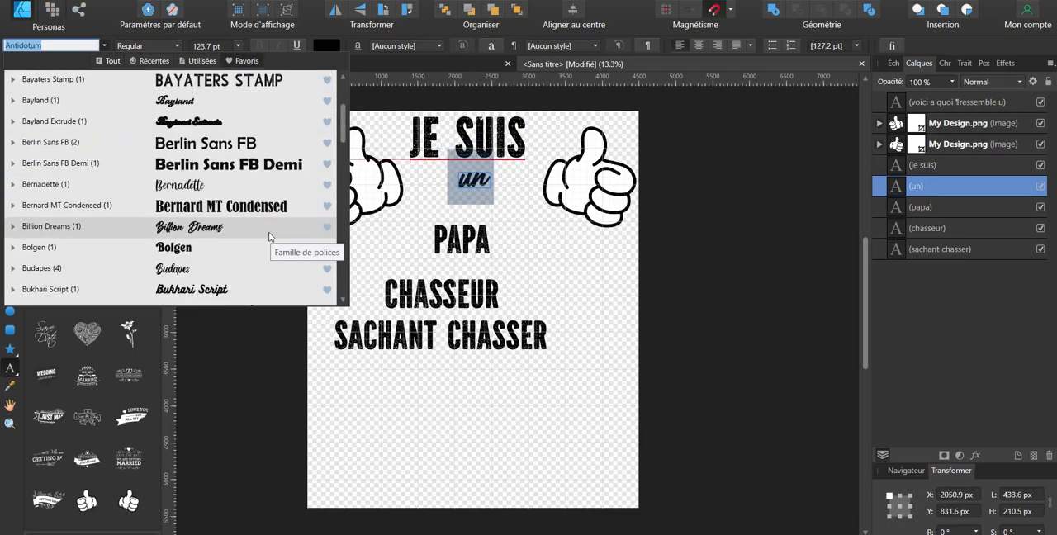
scroll(268, 232, "down", 5)
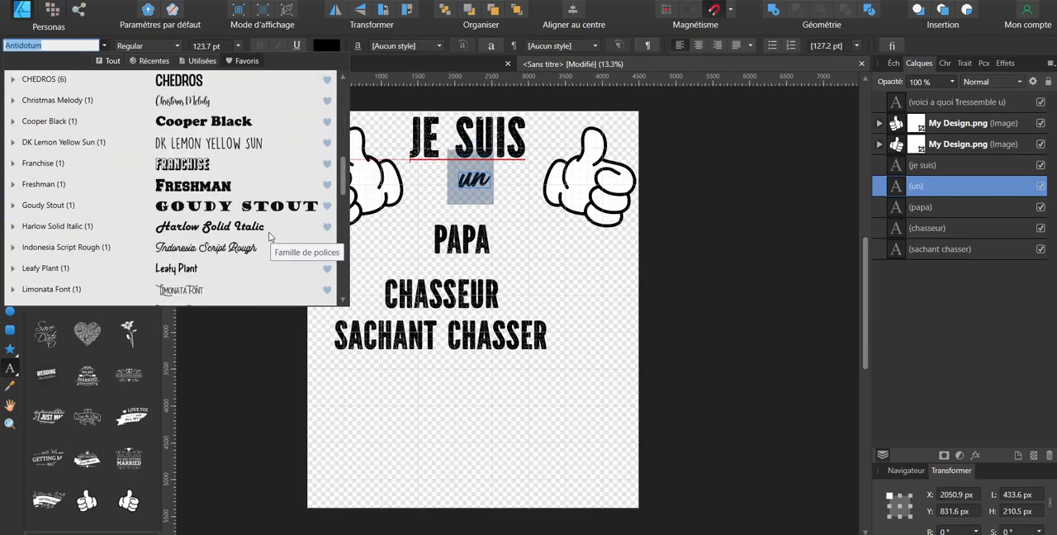
scroll(270, 236, "down", 3)
scroll(269, 237, "down", 1)
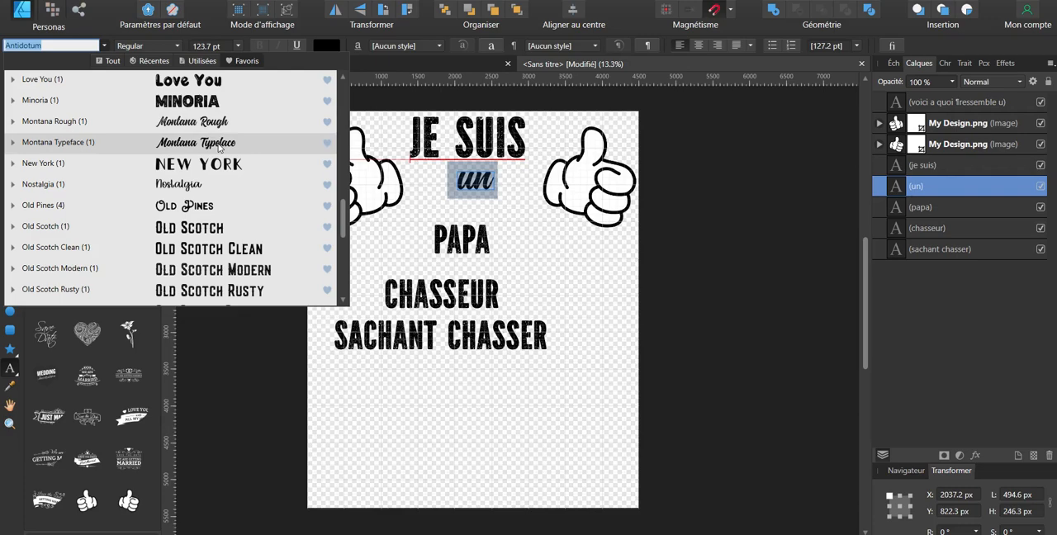
left_click(211, 122)
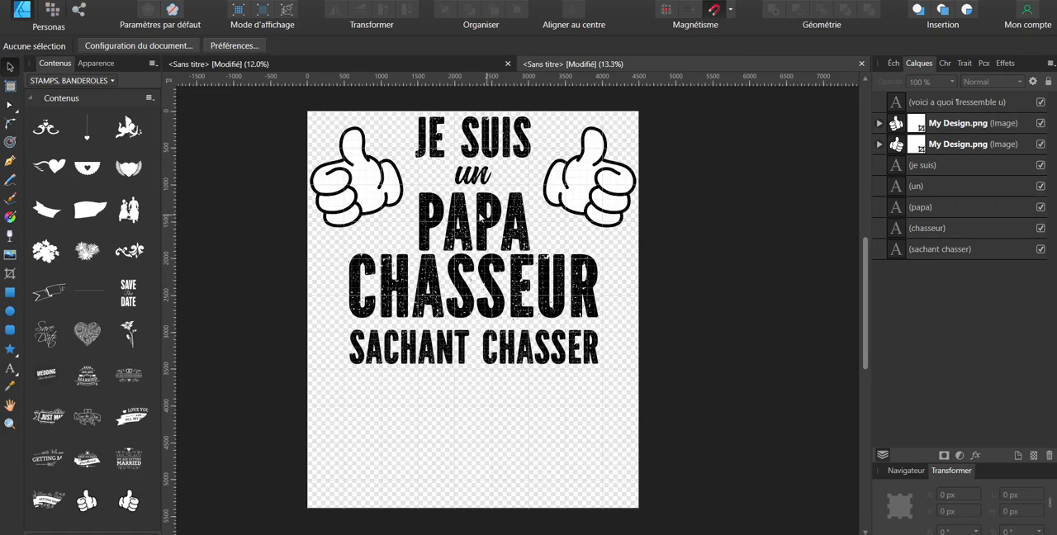
Step: Enlarge "chasseur" and "sachant chasser" together to about 4170 px wide, nearly filling the page width
left_click(533, 289)
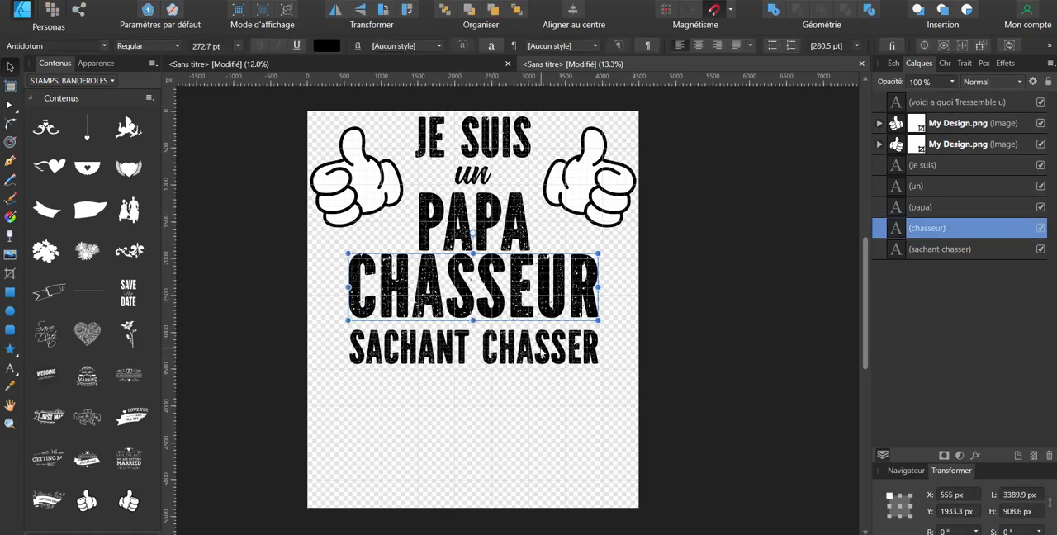
left_click(541, 353)
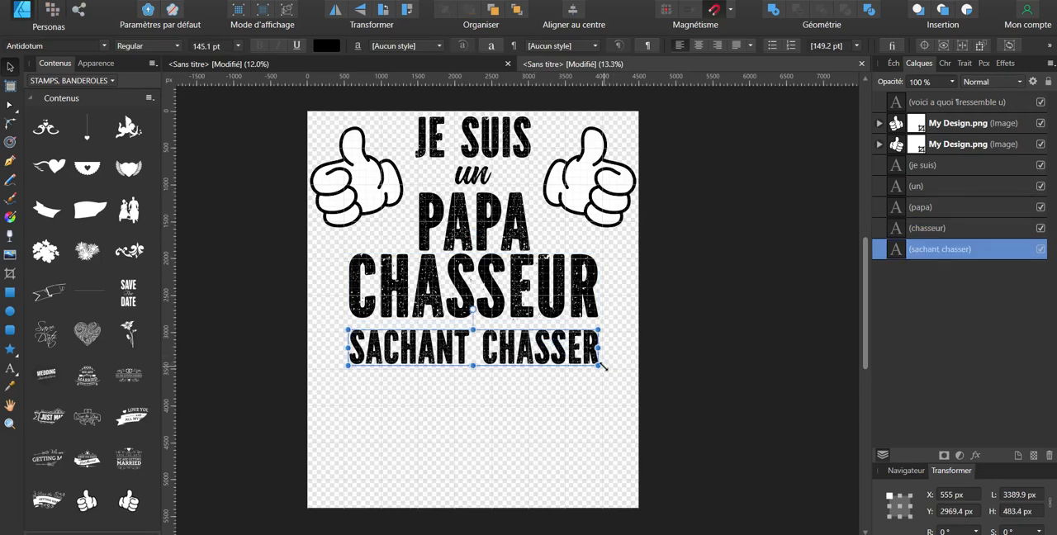
left_click(558, 297)
left_click_drag(646, 405, 314, 231)
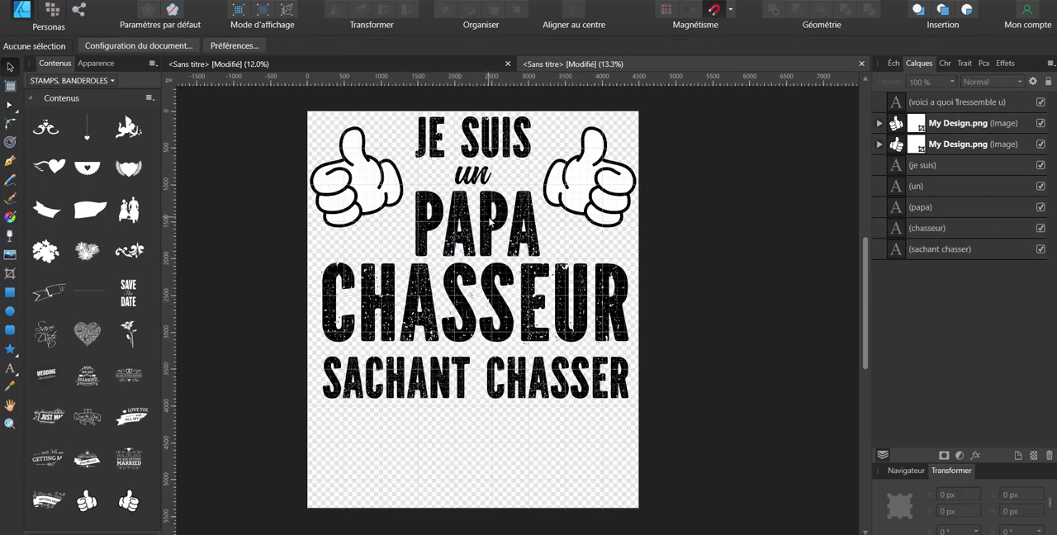
left_click(451, 386)
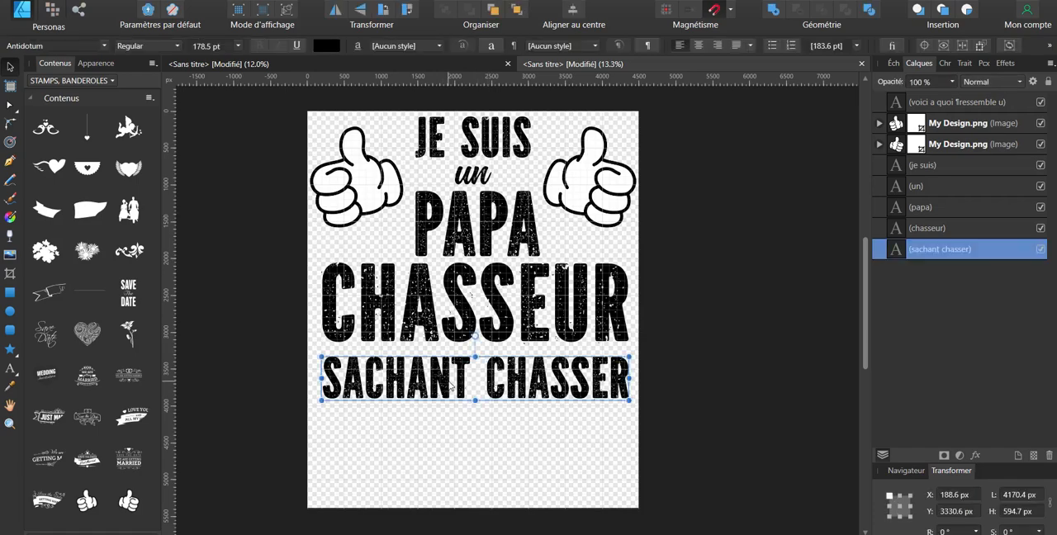
Step: Set the last slogan line in the Montana Rough font and capitalise it as "Sachant Chasser"
left_click(103, 46)
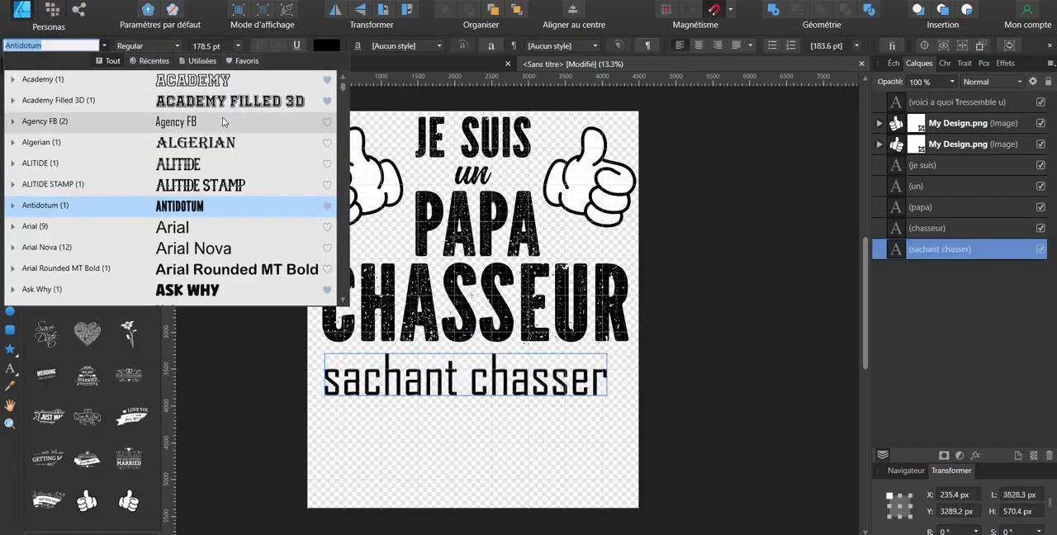
left_click(203, 61)
left_click(201, 124)
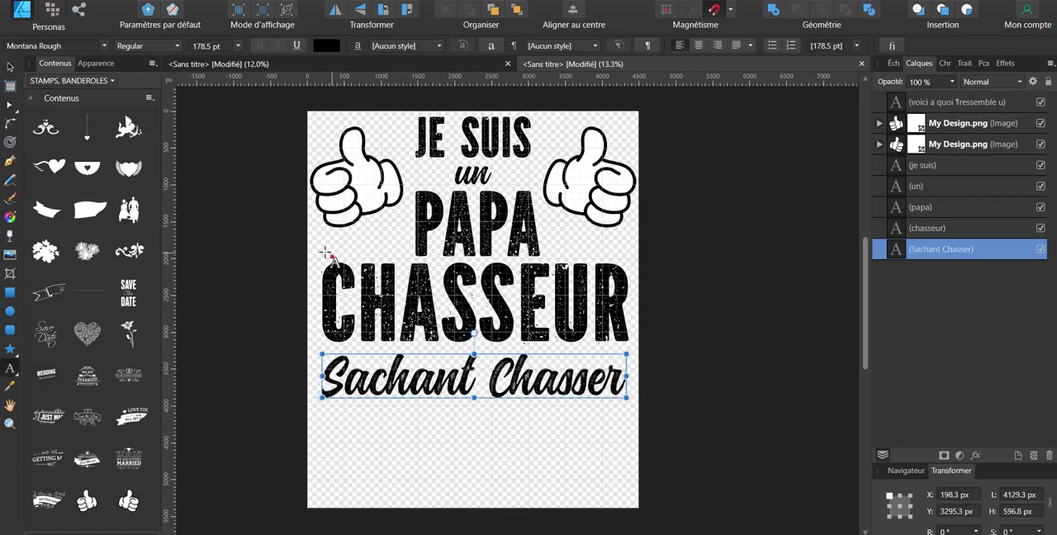
Step: Switch the asset library to the "chasse" category
left_click(381, 236)
left_click(80, 80)
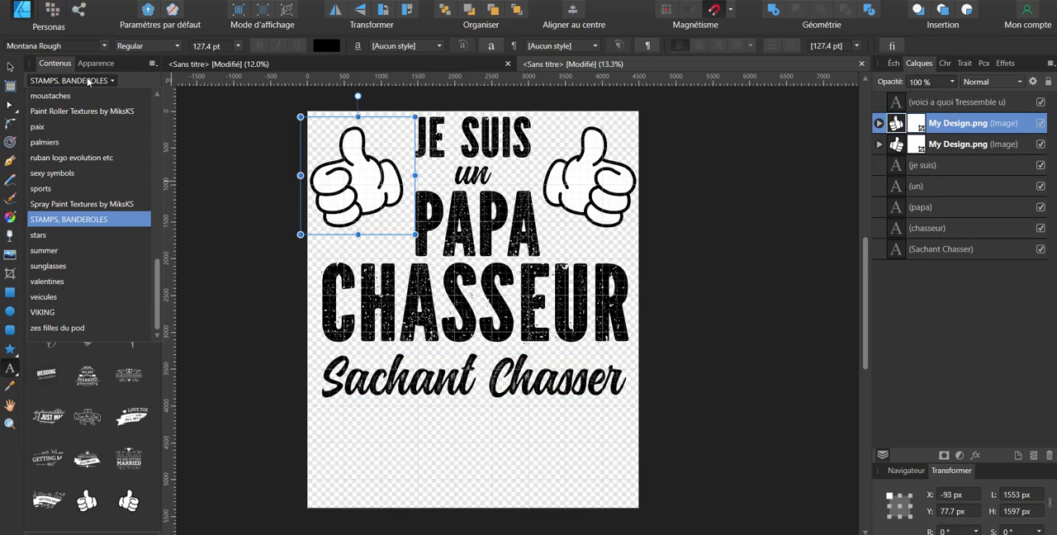
scroll(100, 124, "up", 15)
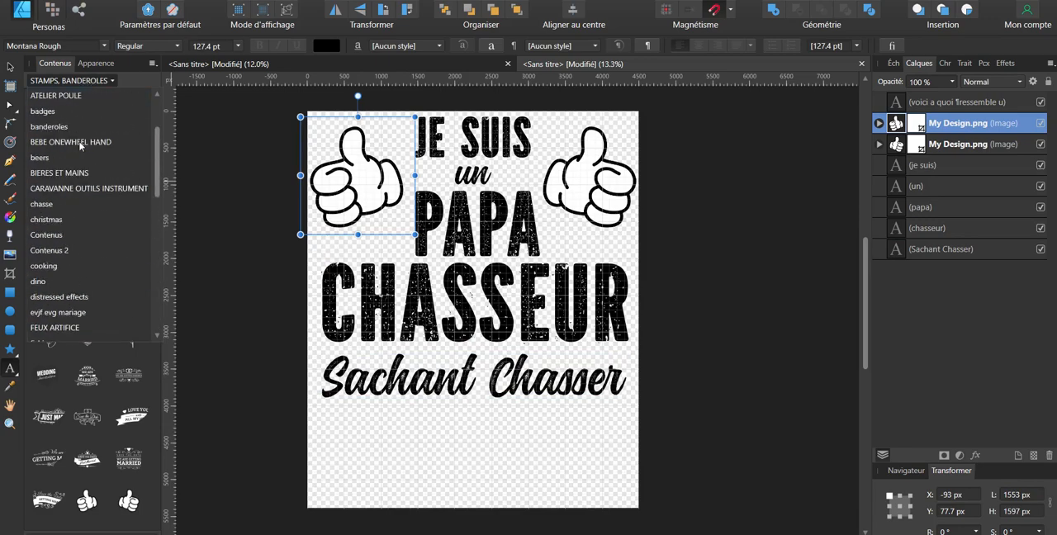
left_click(60, 299)
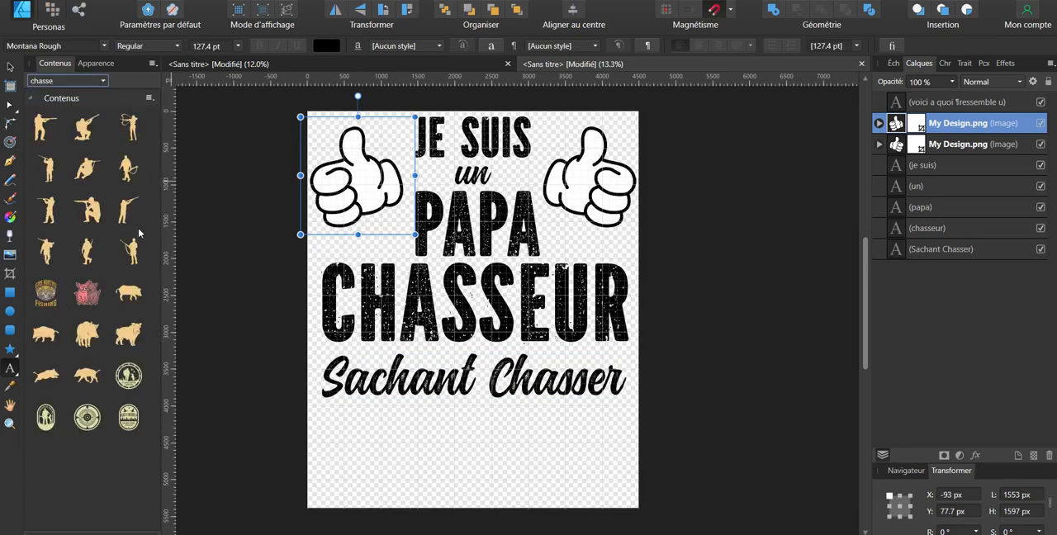
left_click(534, 381)
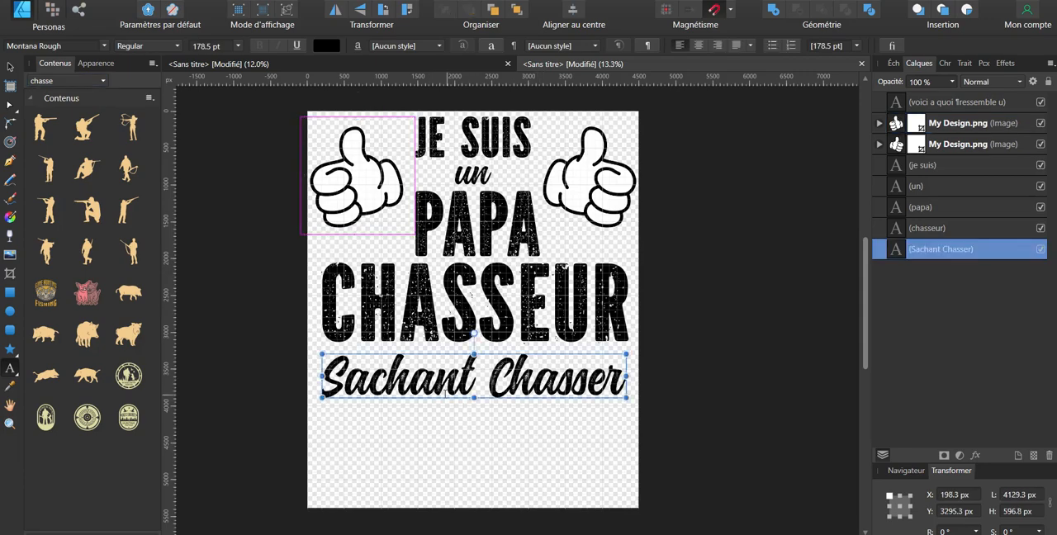
left_click_drag(128, 417, 474, 466)
double_click(488, 326)
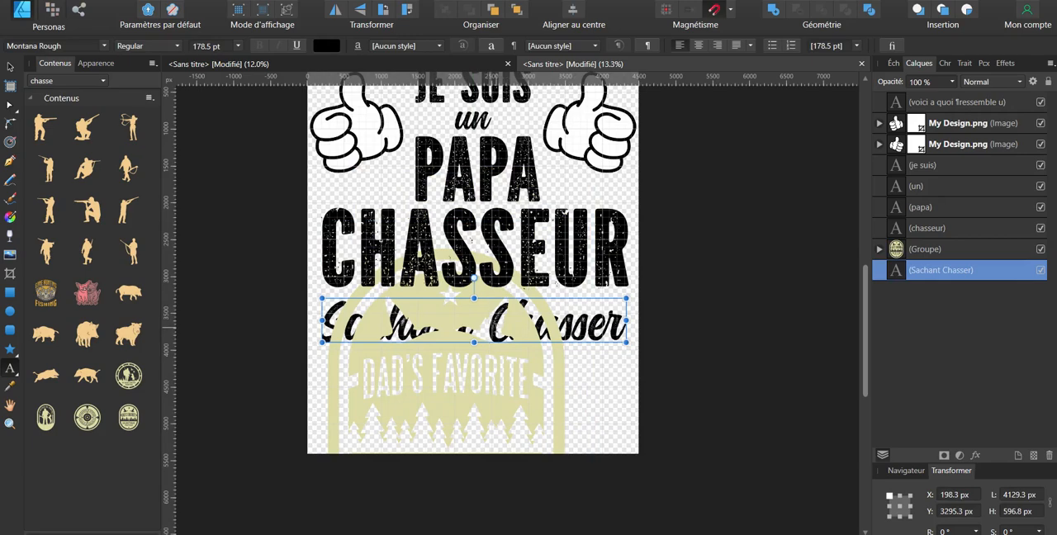
left_click(10, 67)
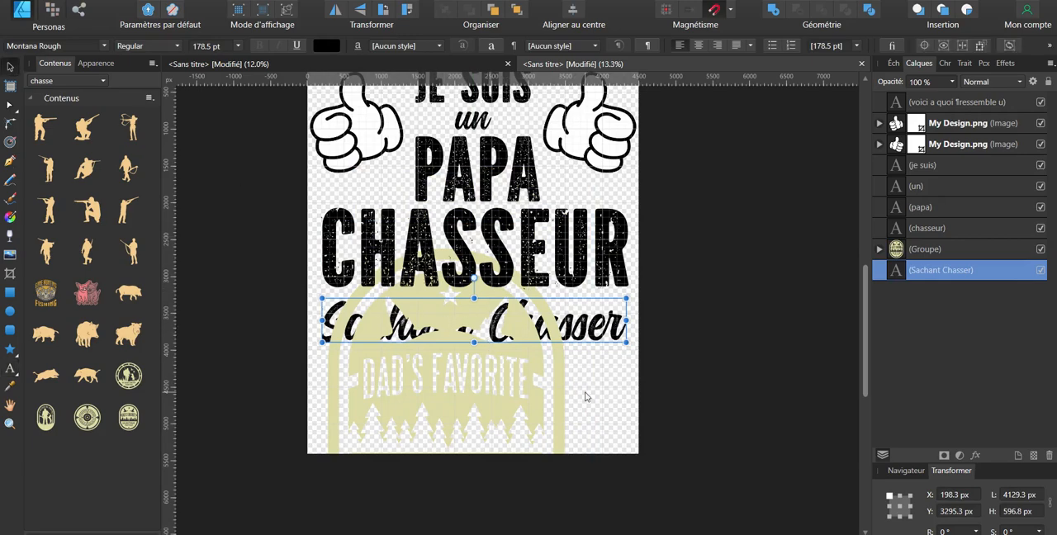
double_click(503, 335)
left_click(521, 376)
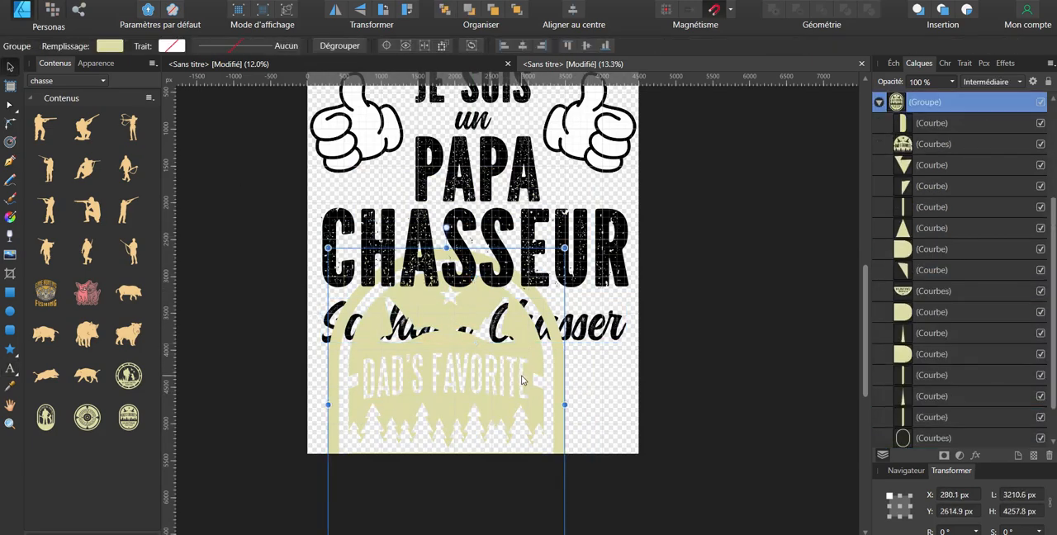
left_click_drag(521, 374, 538, 439)
key("Delete")
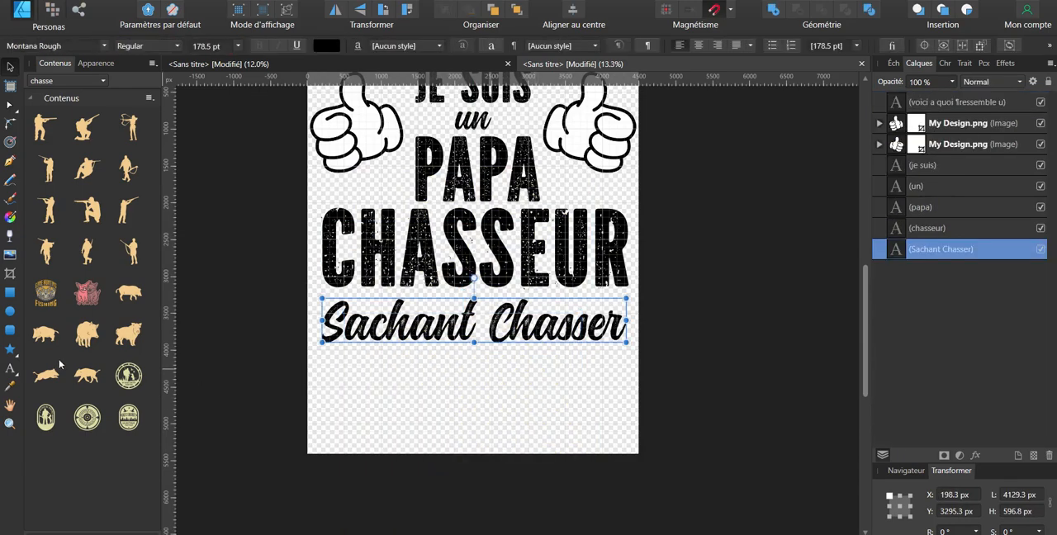
Step: Add the hunting badge that contains two flying birds and delete its small bar shapes below "Sachant Chasser"
left_click_drag(65, 360, 486, 303)
left_click_drag(485, 289, 495, 363)
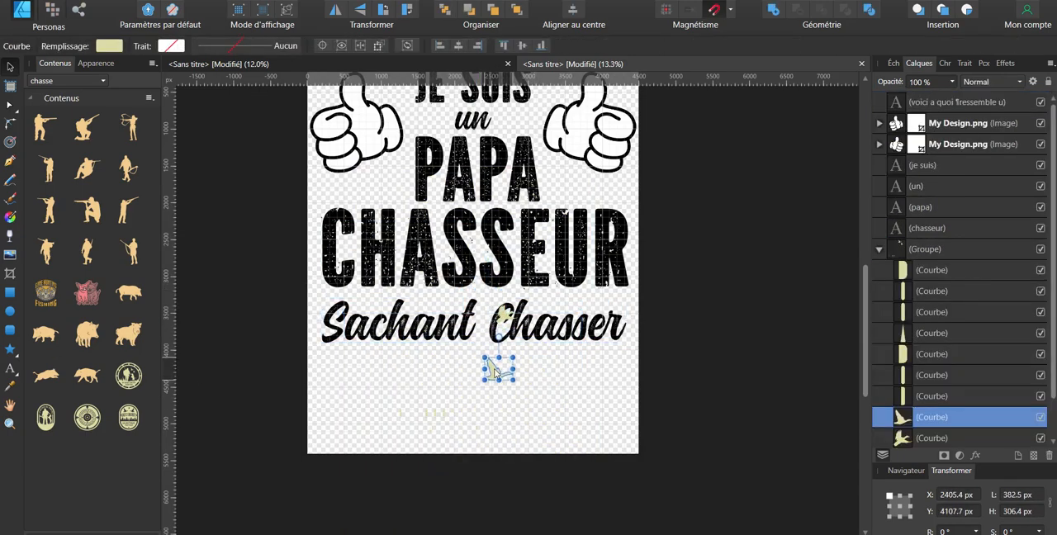
left_click_drag(466, 426, 364, 387)
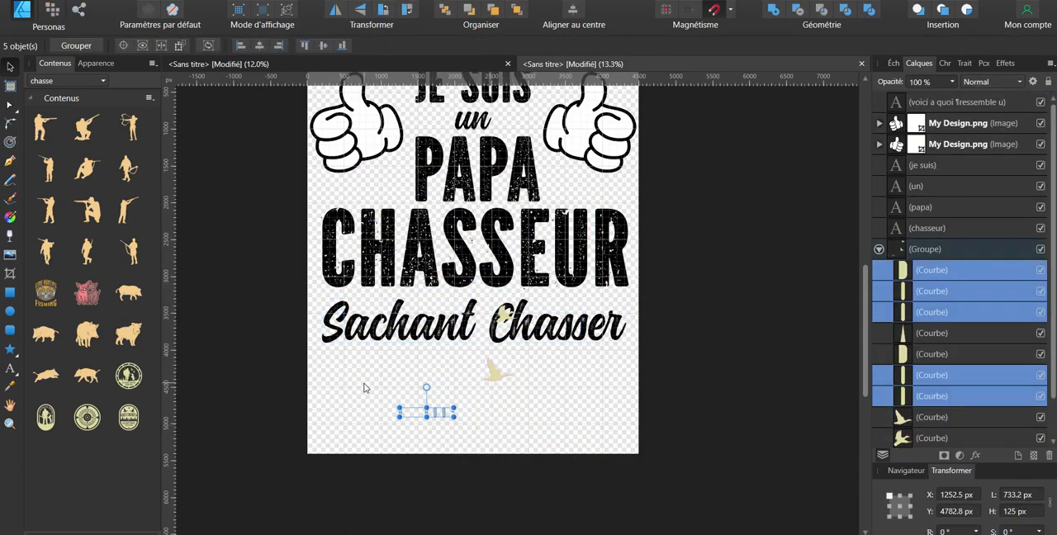
key("Delete")
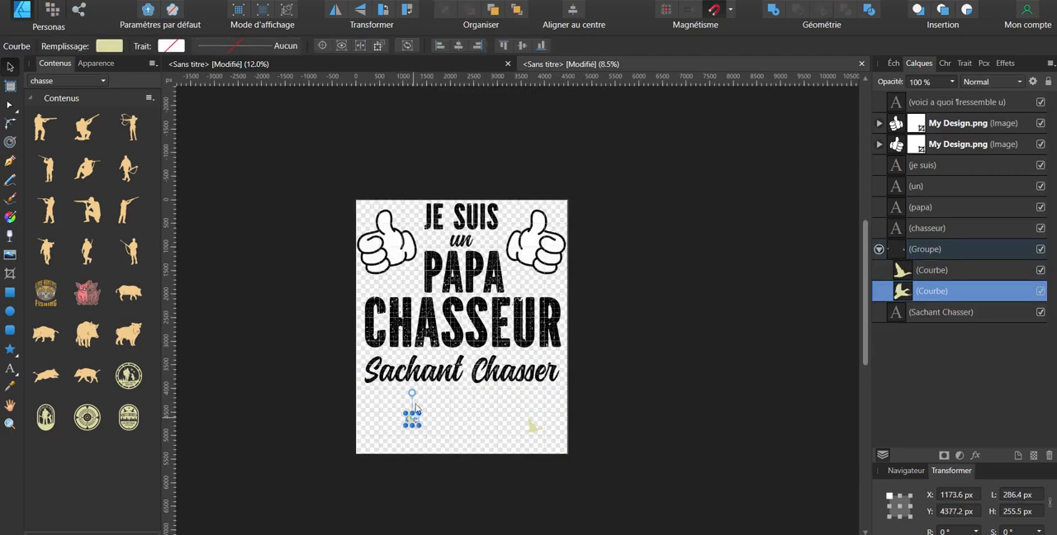
Step: Reduce the badge group to its birds and place a mirrored pair about 434 px wide on either side of "papa"
left_click_drag(413, 422, 406, 285)
left_click_drag(535, 426, 519, 279)
scroll(414, 282, "up", 4)
left_click(395, 273)
double_click(400, 286)
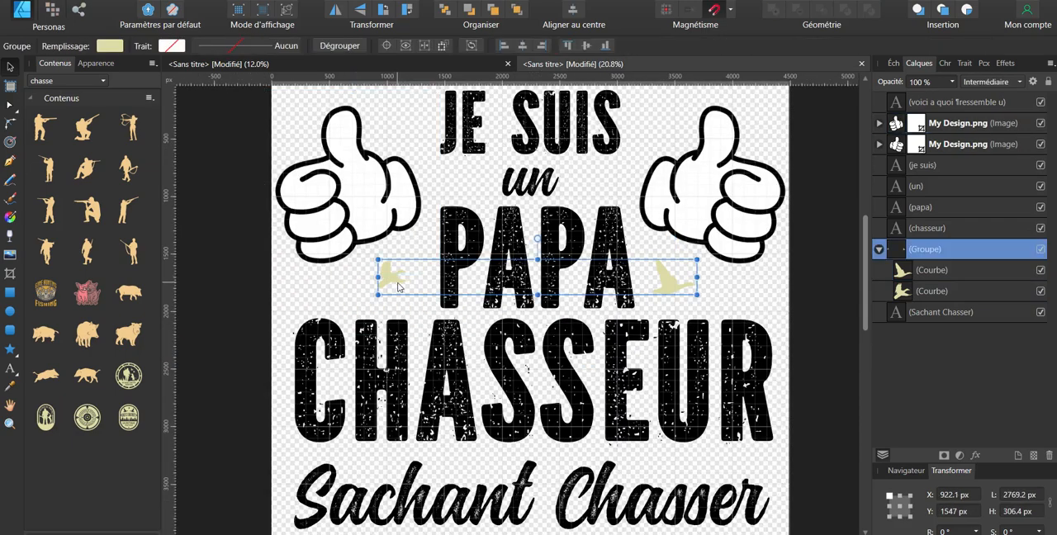
left_click_drag(410, 286, 435, 309)
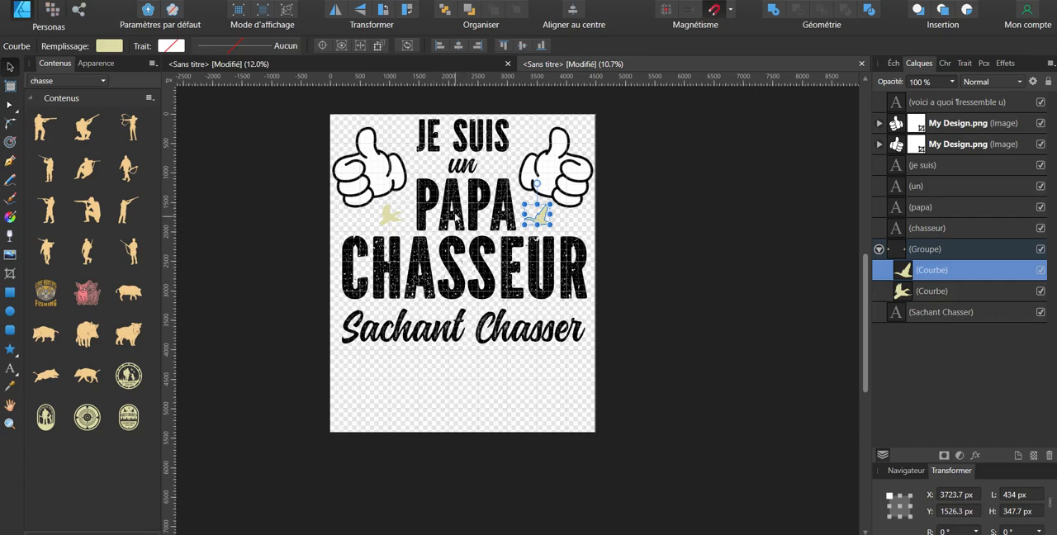
Step: Move "chasseur" and "Sachant Chasser" slightly down to open a gap below "papa"
left_click_drag(493, 290, 496, 301)
left_click_drag(500, 327, 501, 334)
left_click(506, 291)
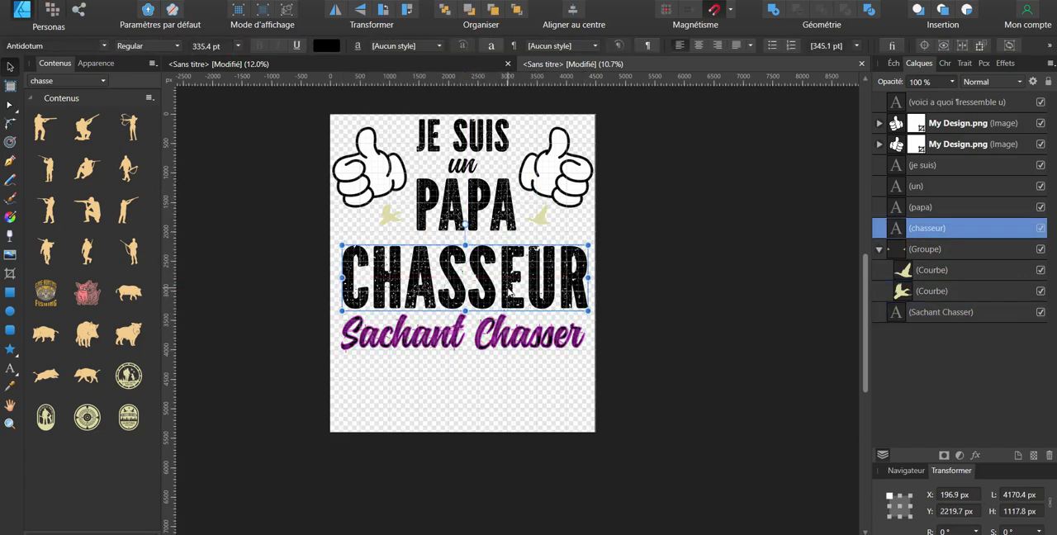
double_click(506, 297)
Step: Set the word "papa" in the Minoria font
double_click(466, 202)
left_click(50, 46)
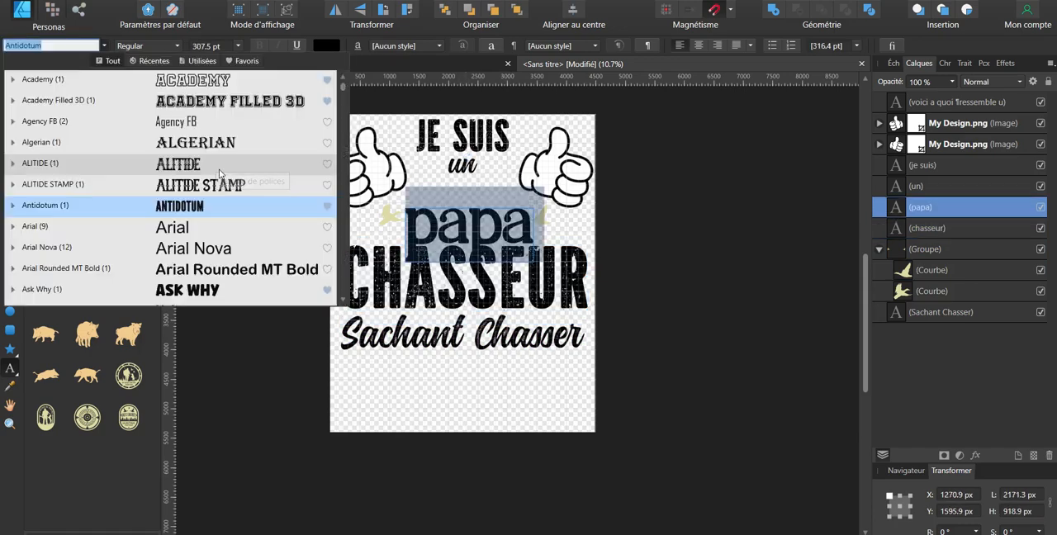
scroll(223, 223, "down", 3)
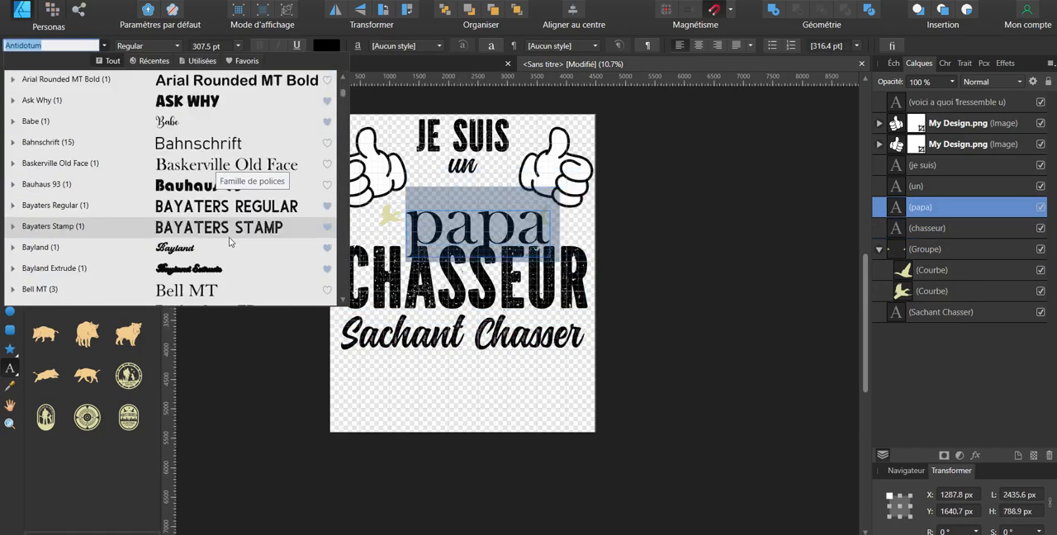
scroll(227, 190, "down", 3)
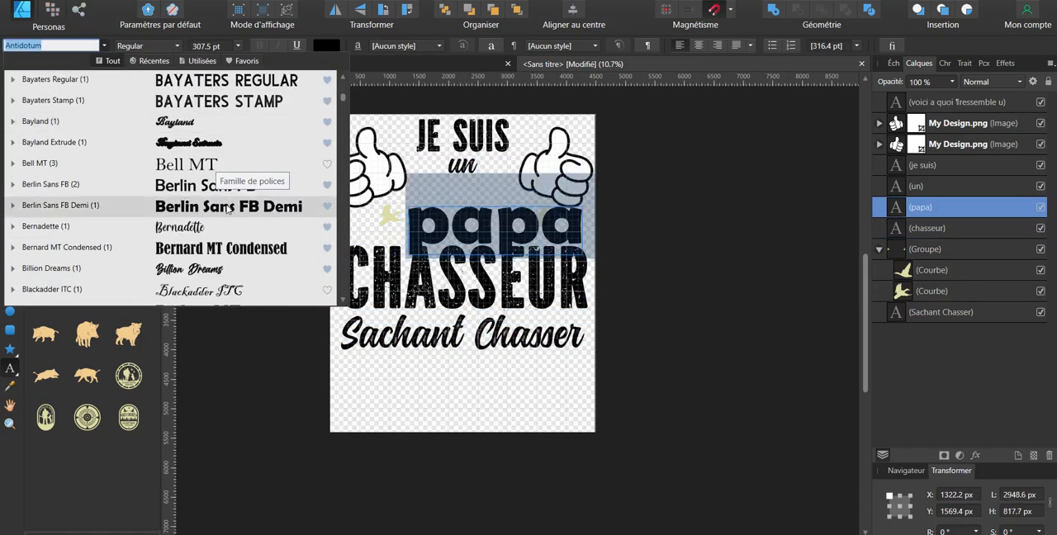
scroll(230, 207, "down", 1)
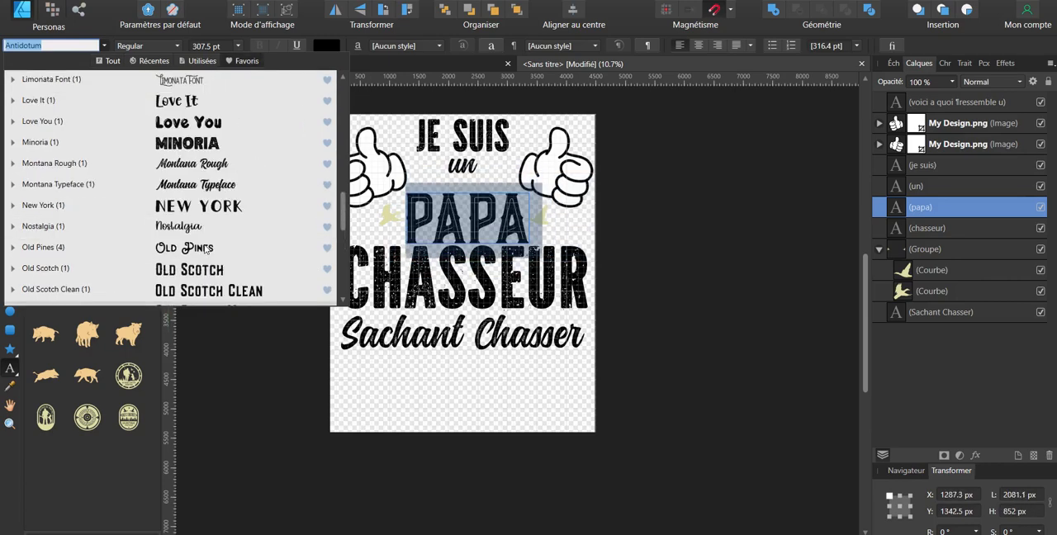
left_click(206, 150)
Step: Shrink the right thumbs-up hand to about 1129 px wide and put a mirrored copy of it left of "je suis"
left_click(575, 163)
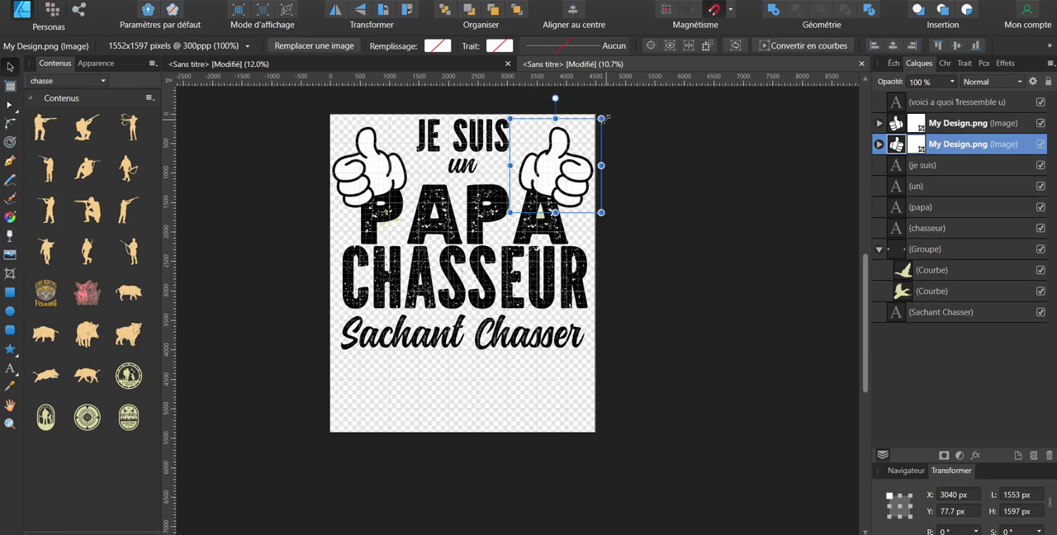
left_click_drag(605, 120, 602, 123)
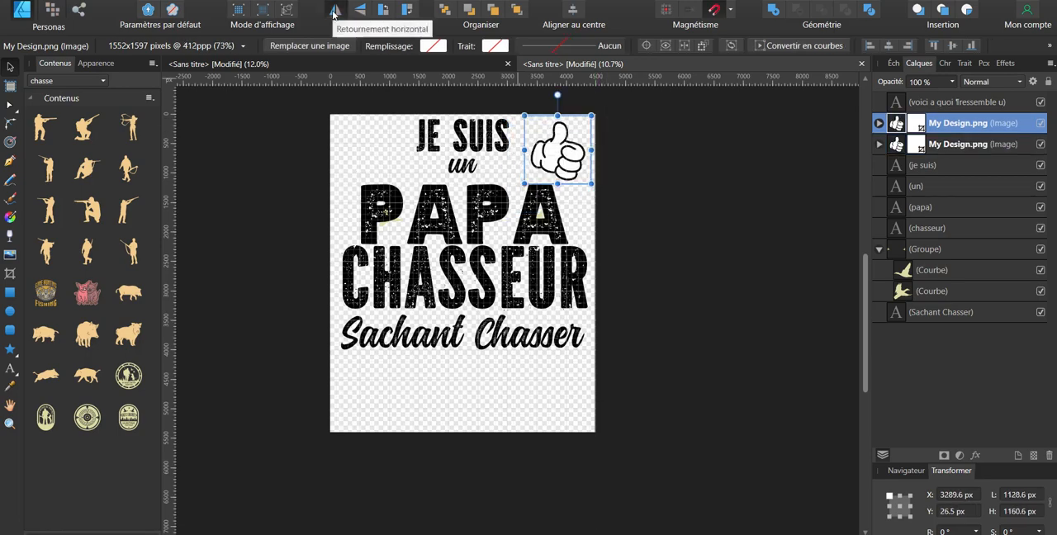
left_click(335, 10)
left_click_drag(559, 164, 397, 166)
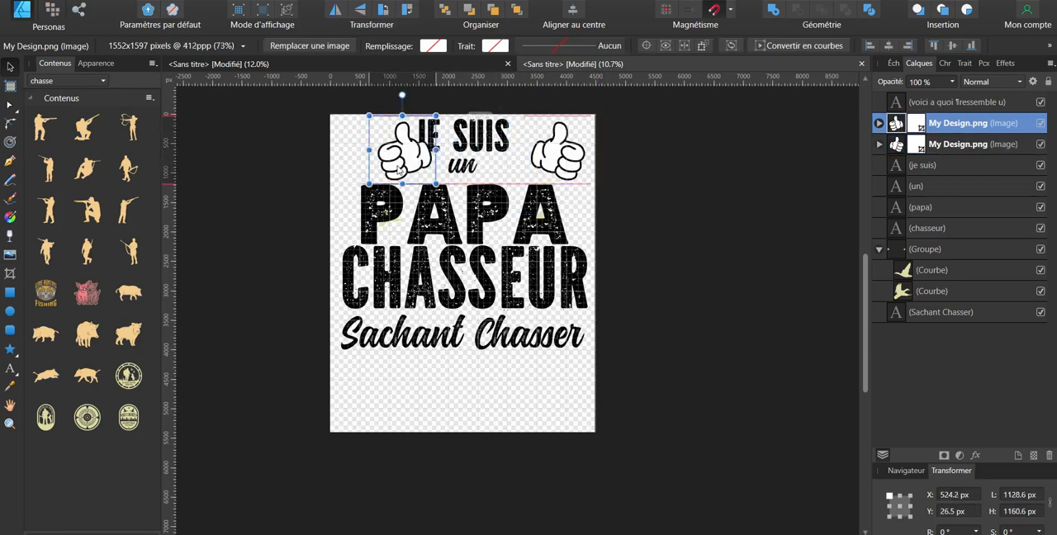
left_click_drag(399, 169, 357, 168)
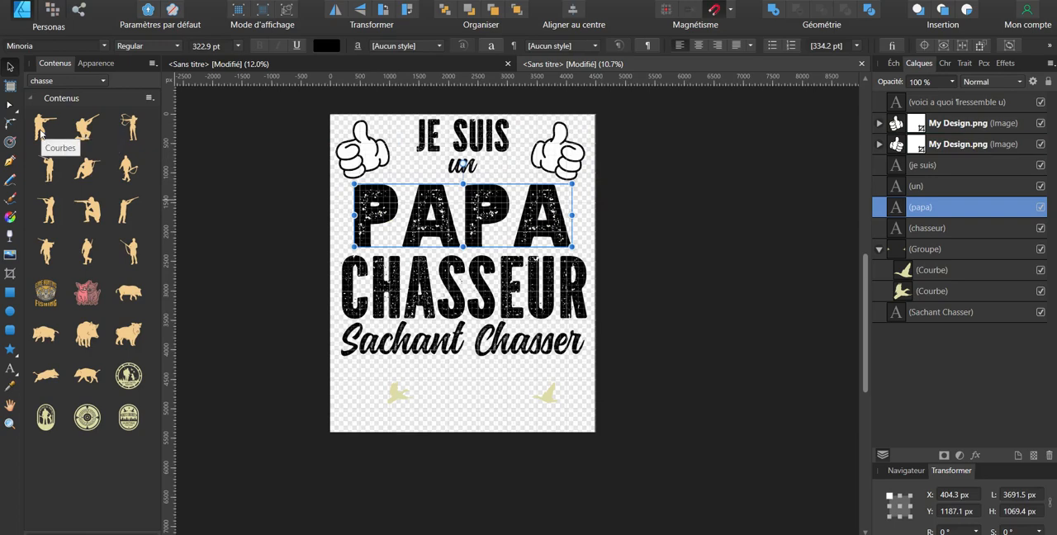
Step: Add the silhouette of the standing hunter aiming a rifle, fill it dark navy and move it beside "un" near the first letter of "papa"
left_click_drag(46, 132, 434, 184)
left_click(893, 64)
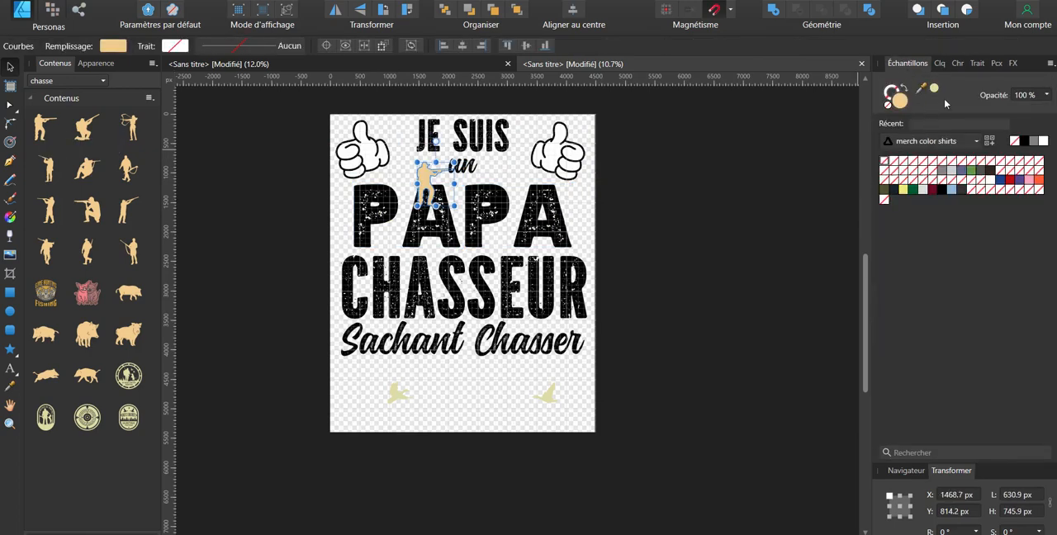
left_click_drag(985, 185, 386, 183)
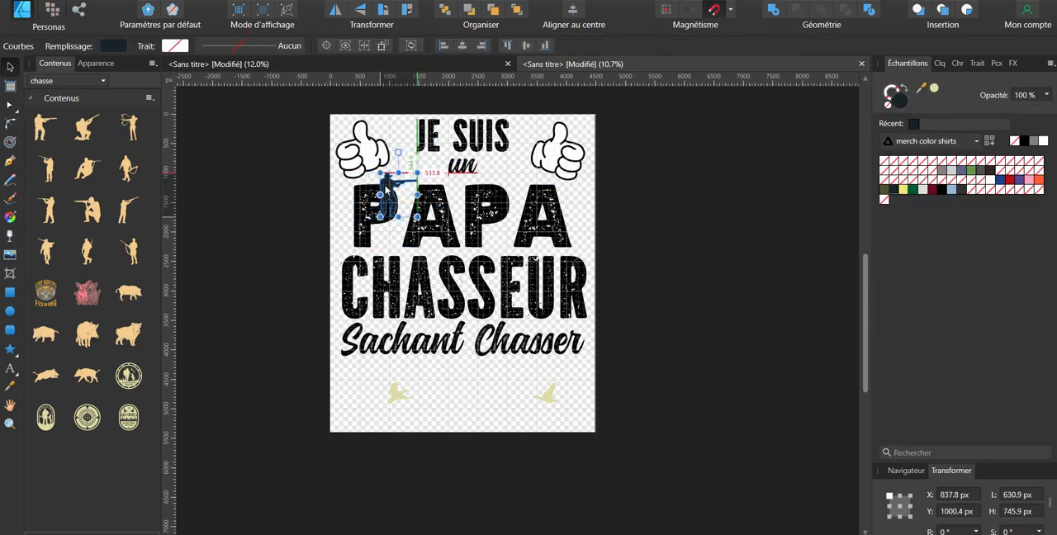
left_click(387, 180)
left_click(387, 191)
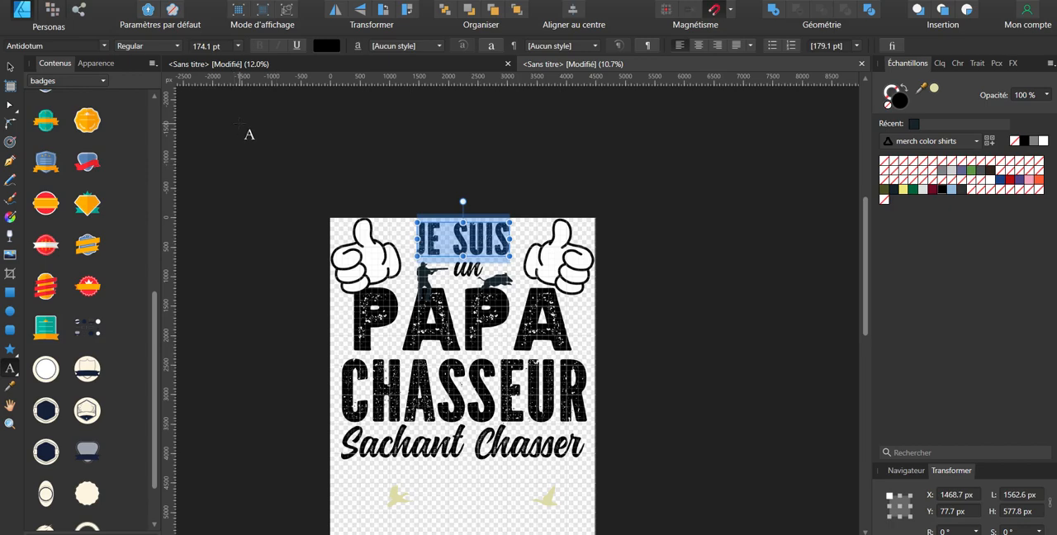
Step: Set the top line in the Montana Rough font and capitalise it as "Je Suis"
left_click(83, 46)
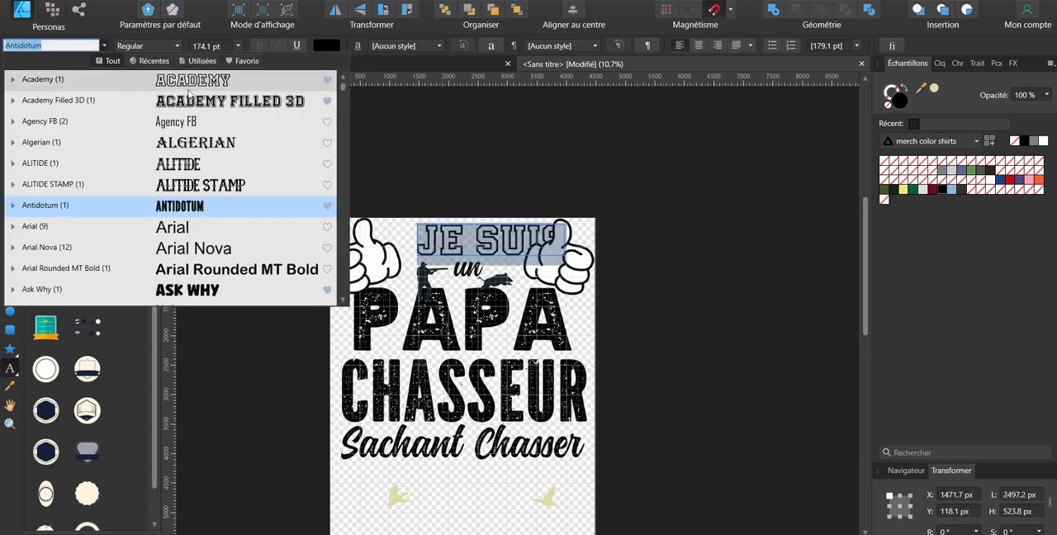
left_click(242, 61)
left_click(198, 61)
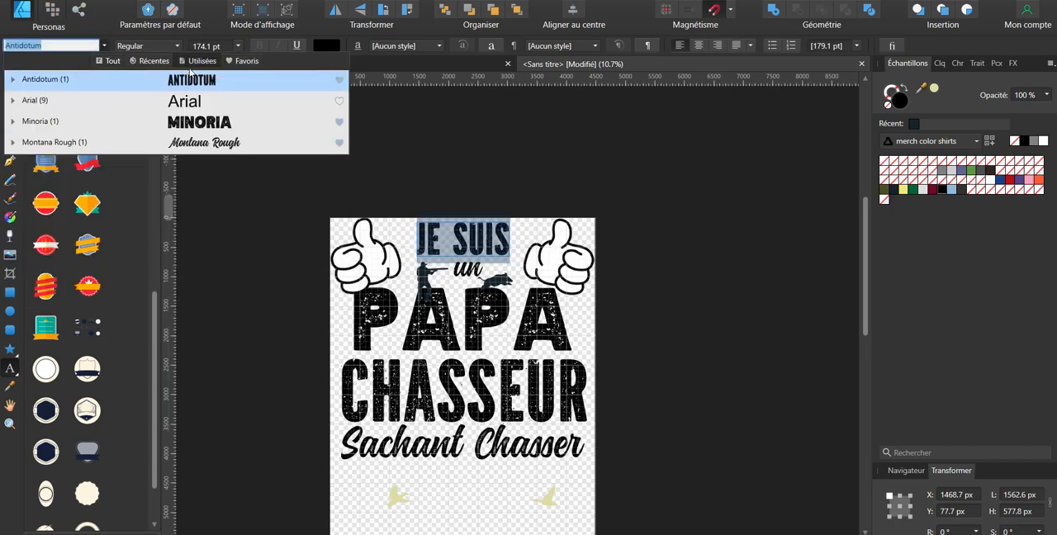
left_click(196, 146)
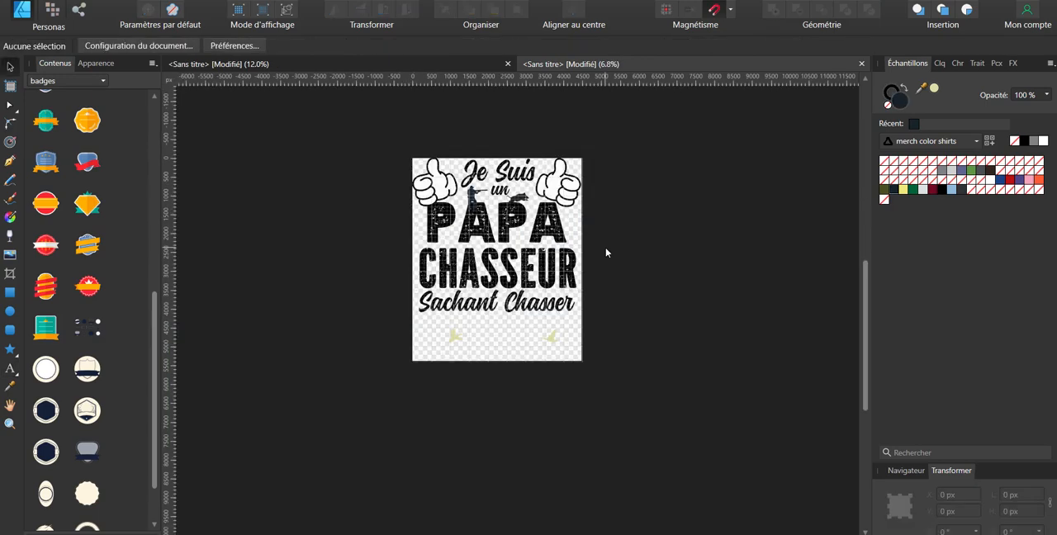
Step: Shift "papa" with the lines and birds beneath it down to clear the hunter and boar, and lower both hands slightly
left_click(561, 233)
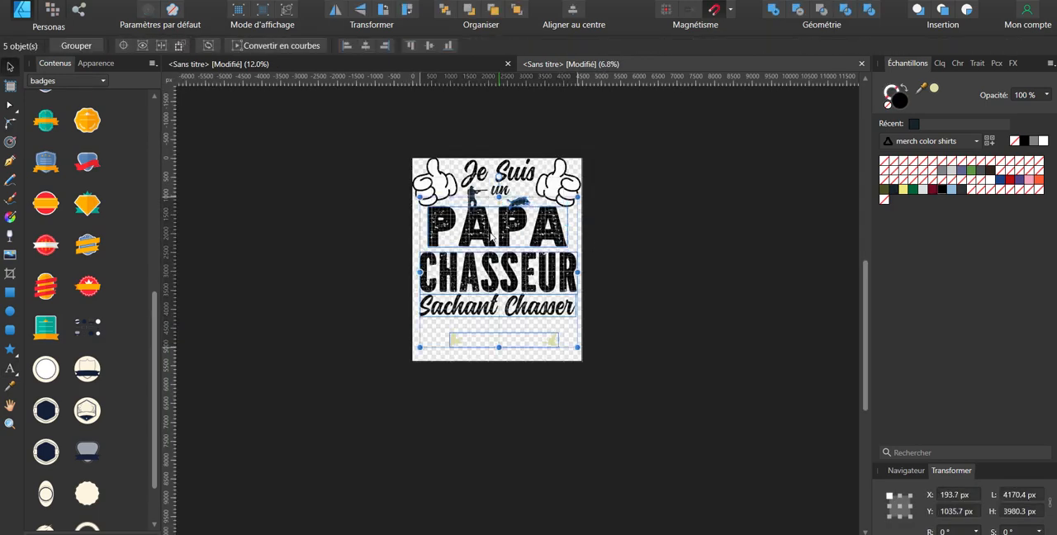
left_click_drag(489, 232, 494, 236)
left_click_drag(493, 236, 494, 240)
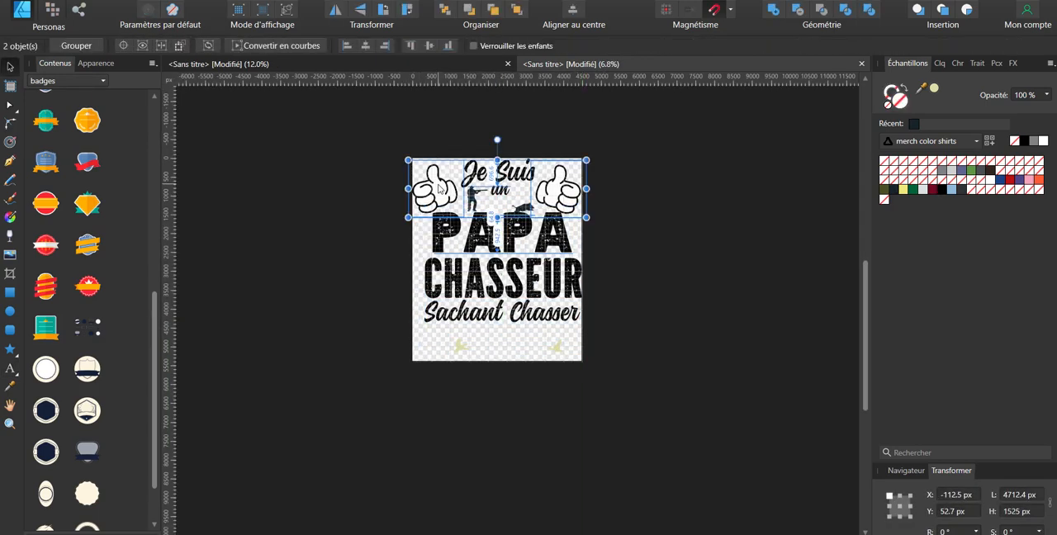
left_click(635, 180)
Step: Select the "Je Suis" text and draw an ellipse about 5475 by 2602 px beneath it as a curve guide
scroll(450, 191, "up", 5)
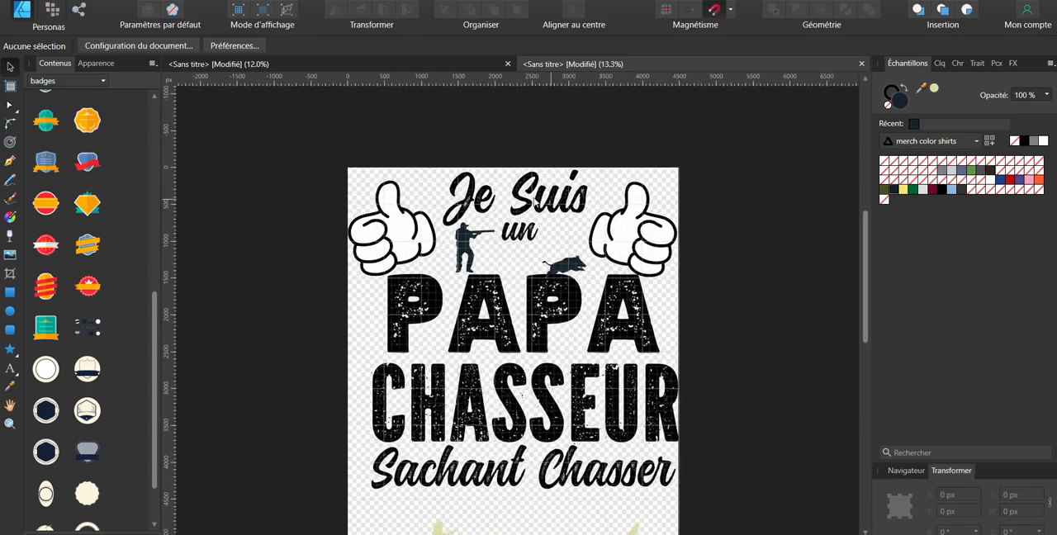
left_click(502, 194)
double_click(506, 186)
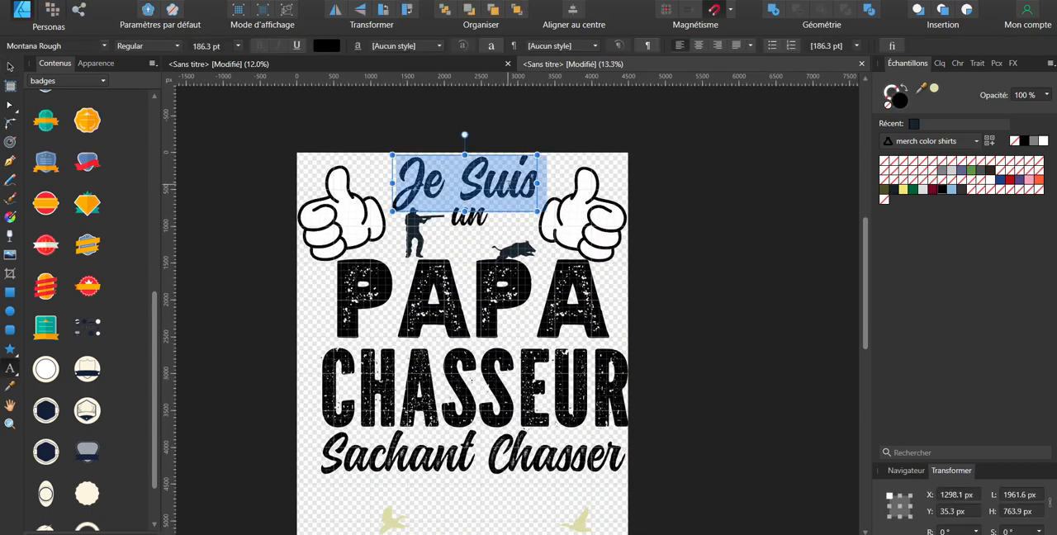
left_click(9, 311)
left_click_drag(269, 205, 673, 397)
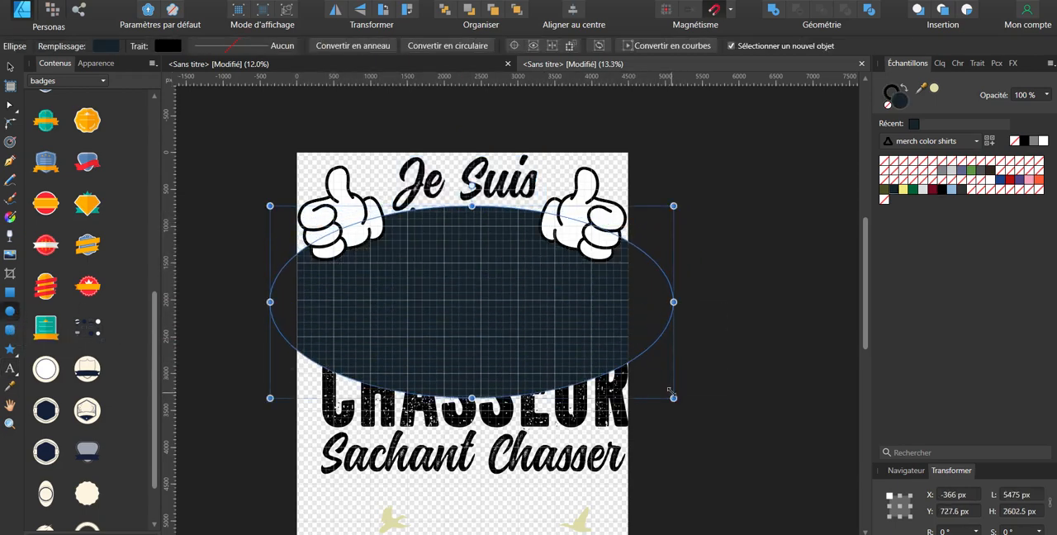
Step: Turn the ellipse into a text path and put "Je Suis" along its upper edge
left_click(10, 369)
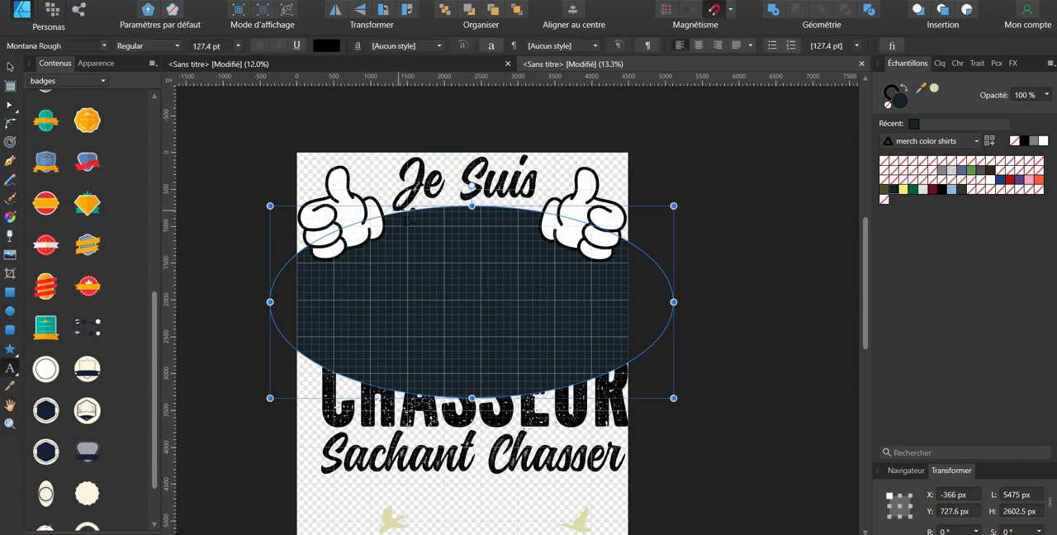
left_click(405, 217)
type("Je Suis")
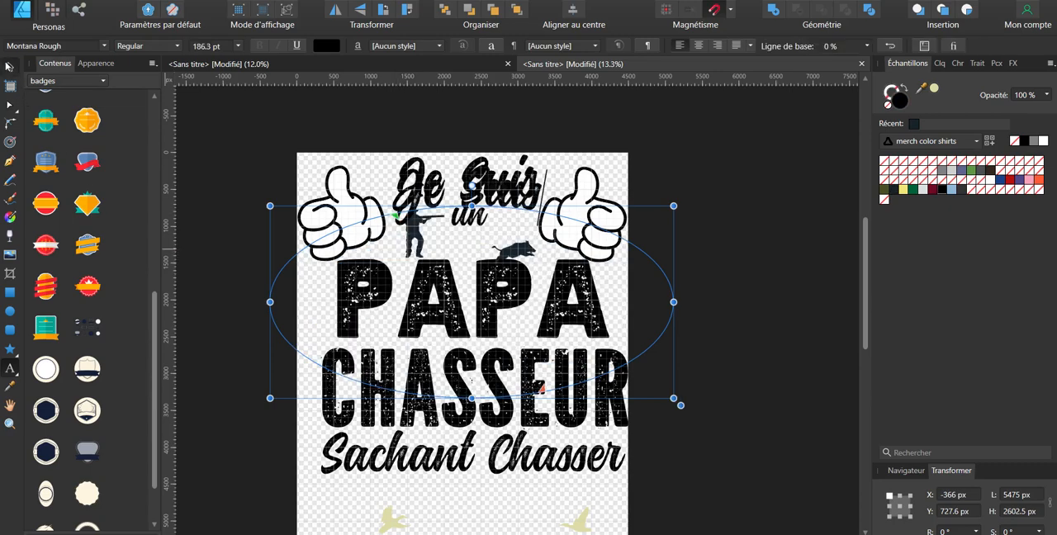
left_click(10, 68)
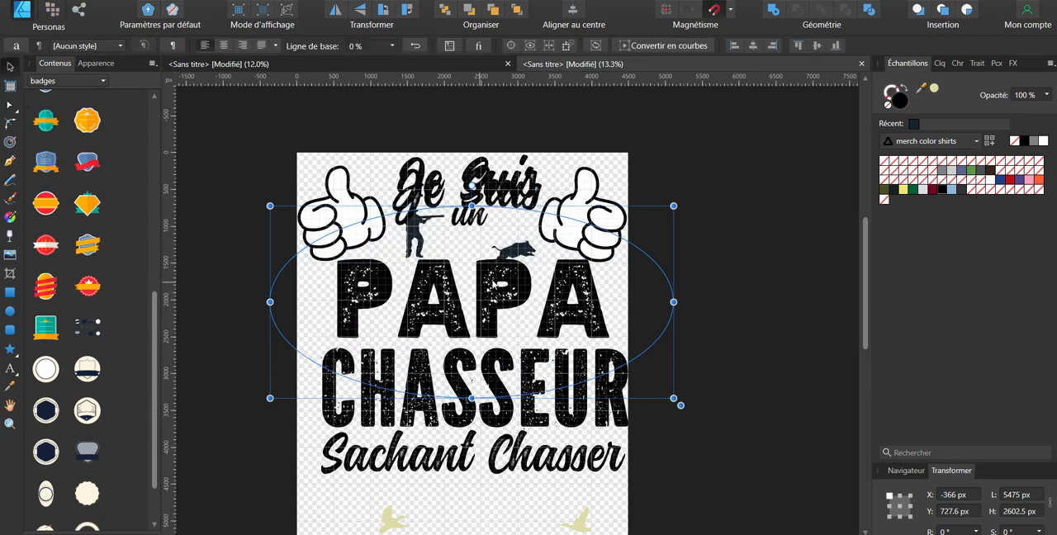
Step: Shift the curved "Je Suis" with its ellipse up and left, and delete the straight "Je Suis" text behind it
left_click_drag(499, 209, 468, 176)
left_click(500, 191)
key("Delete")
Step: Set the text path's start and end at the ellipse's left and right extremes and centre "Je Suis" along the arc
double_click(430, 195)
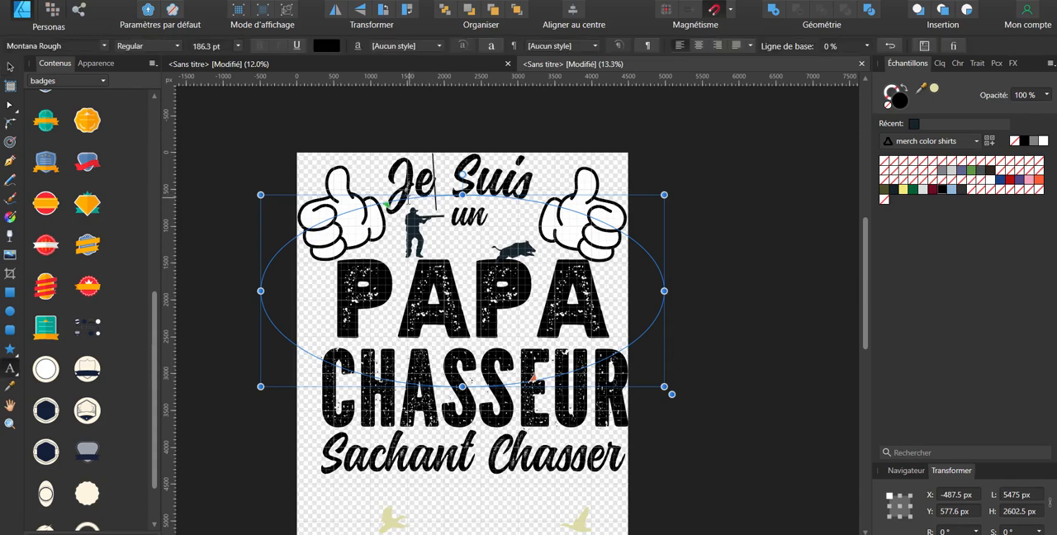
left_click_drag(390, 204, 264, 295)
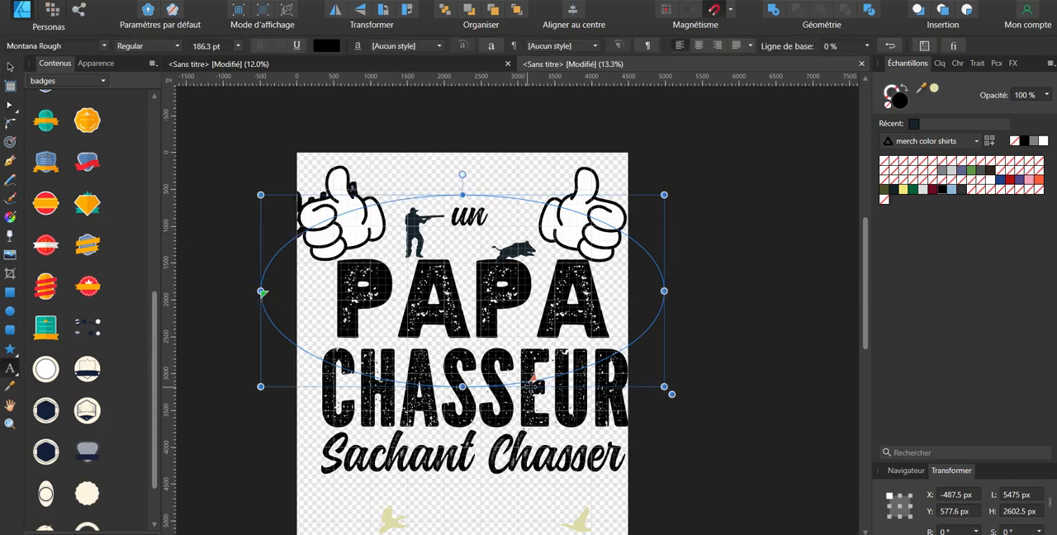
left_click_drag(533, 380, 654, 294)
left_click(749, 174)
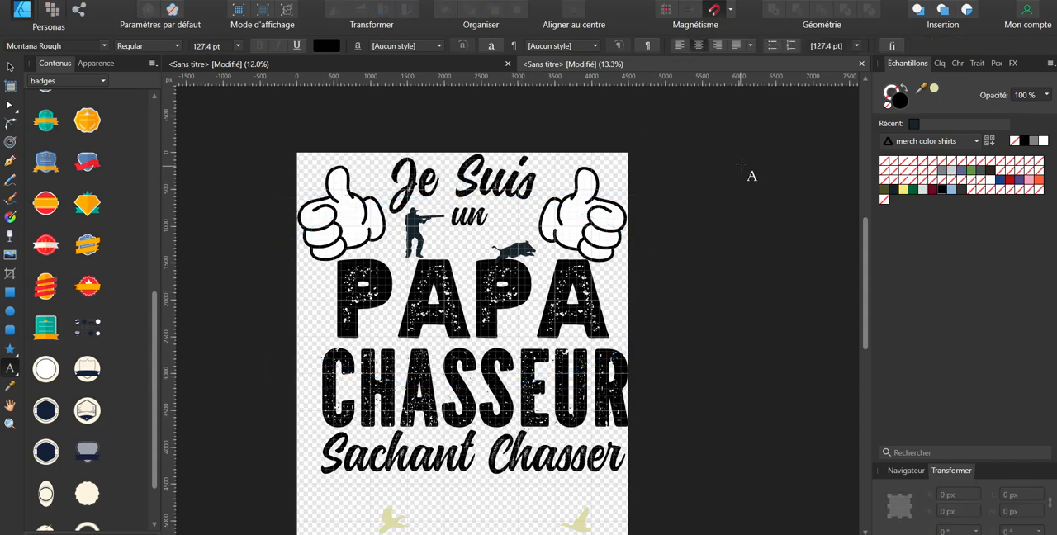
left_click(10, 70)
left_click(511, 202)
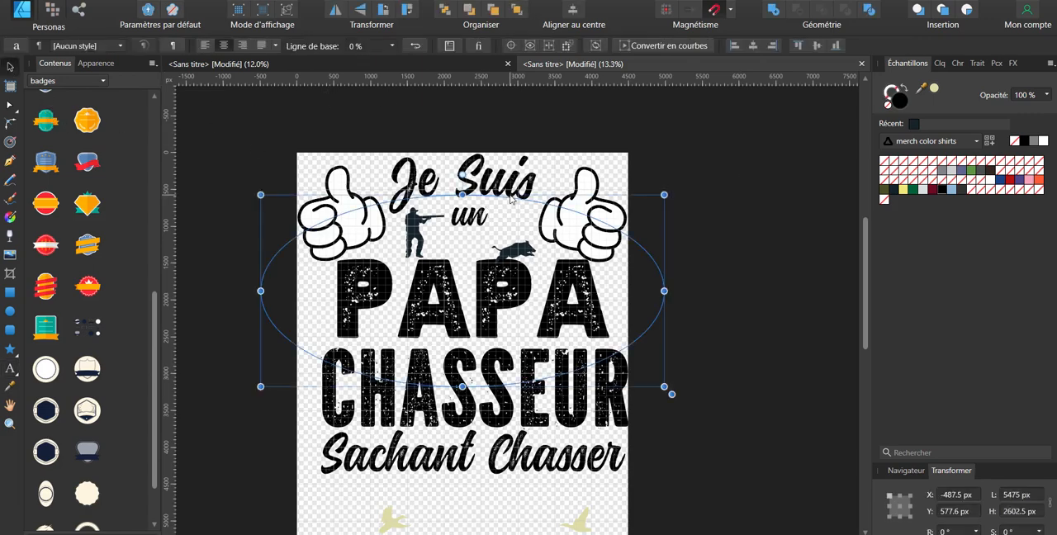
left_click(716, 151)
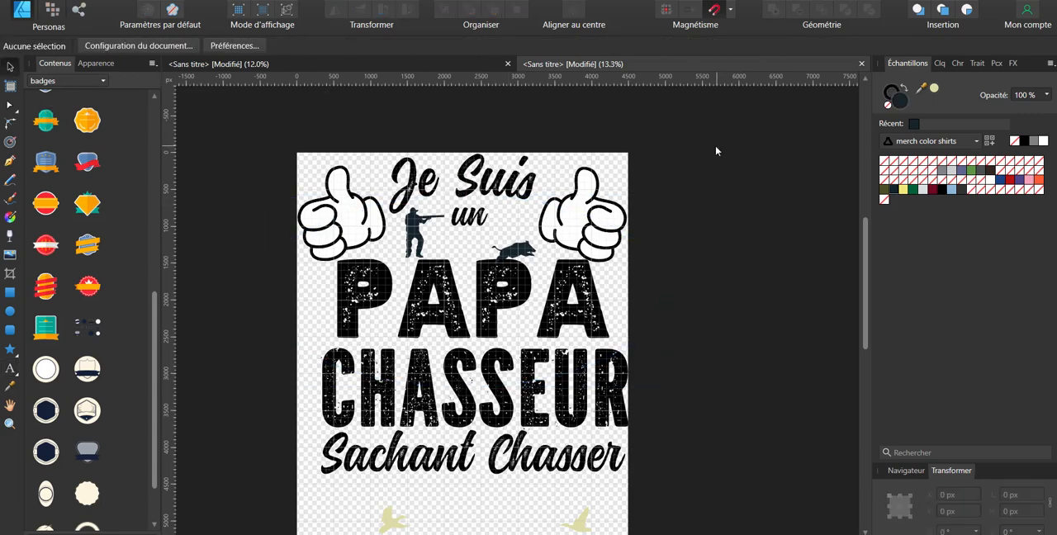
left_click(481, 215)
key("t")
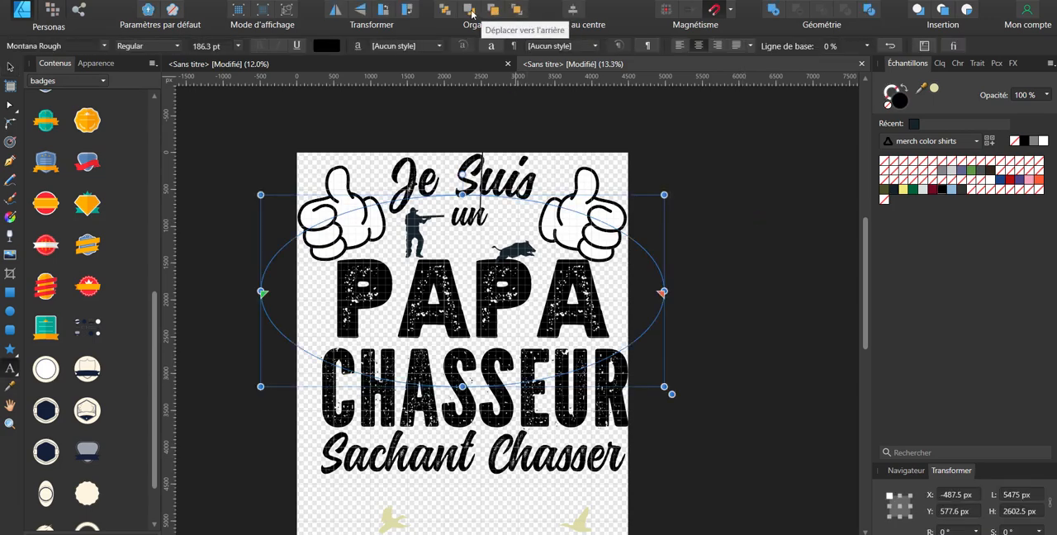
Step: Select the two bird silhouettes below "Sachant Chasser" and delete them
left_click(545, 459)
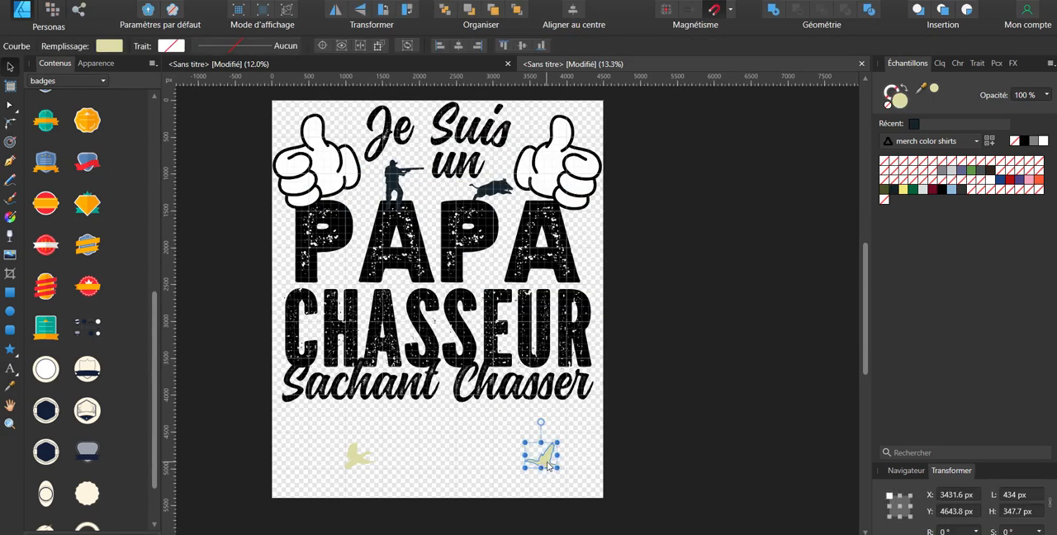
left_click_drag(548, 460, 492, 446)
left_click_drag(558, 504, 289, 411)
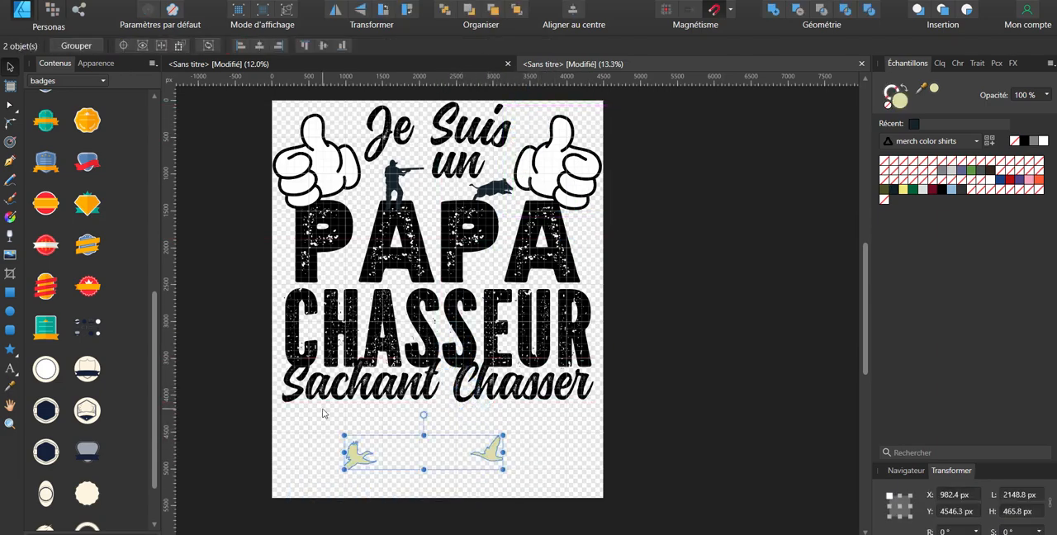
key("Delete")
left_click(649, 420)
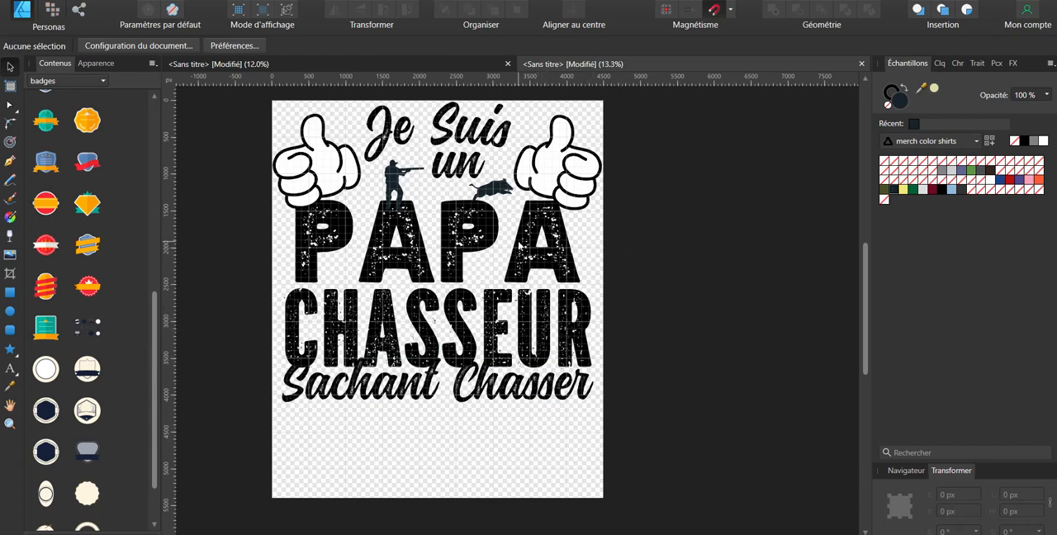
Step: Draw a rectangle about 5934 by 6170 px covering the whole page, fill it black and send it behind the artwork
key("m")
left_click_drag(264, 99, 701, 469)
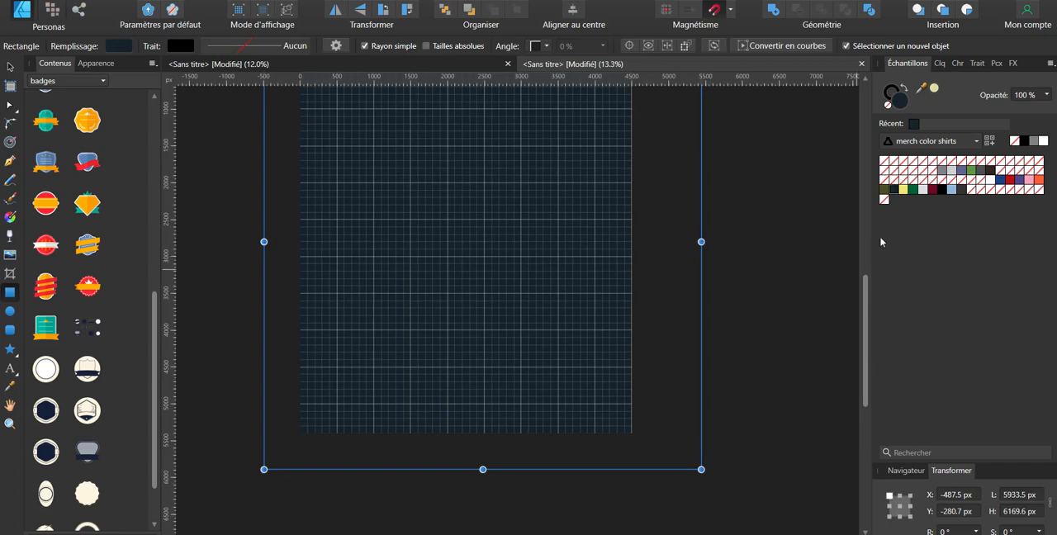
left_click(942, 191)
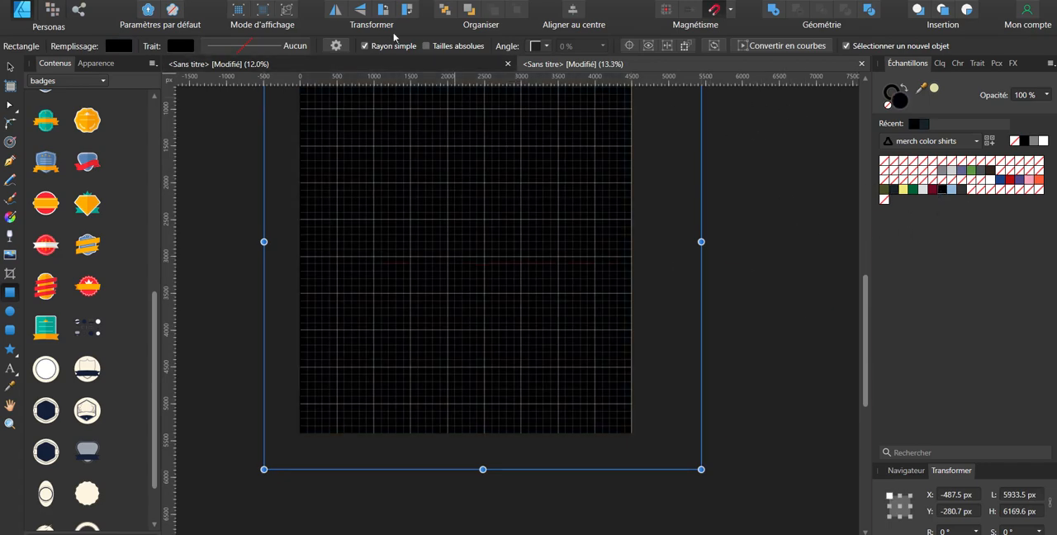
left_click(445, 11)
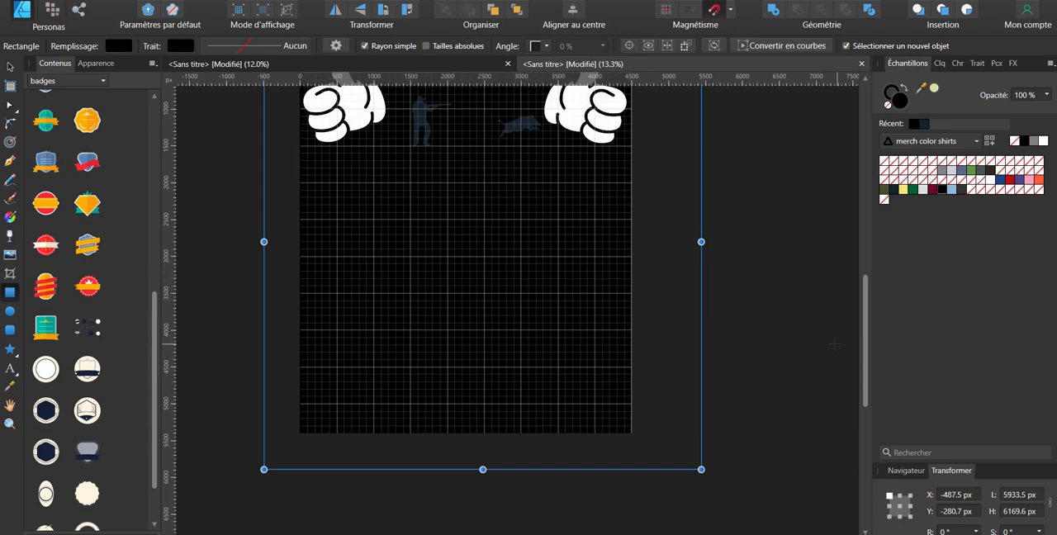
Step: Lock the black background rectangle's layer and deselect it
left_click(939, 64)
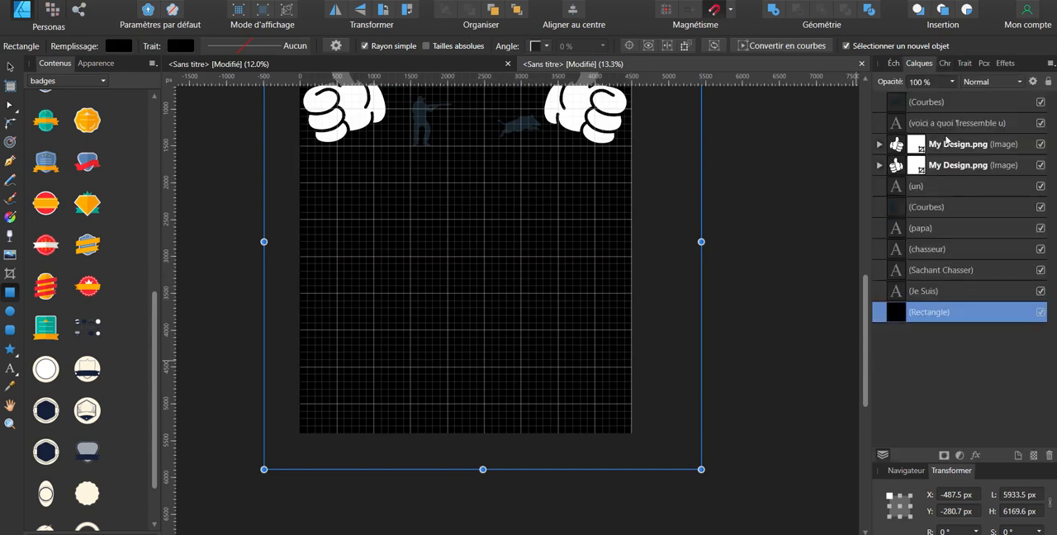
right_click(972, 314)
left_click(836, 46)
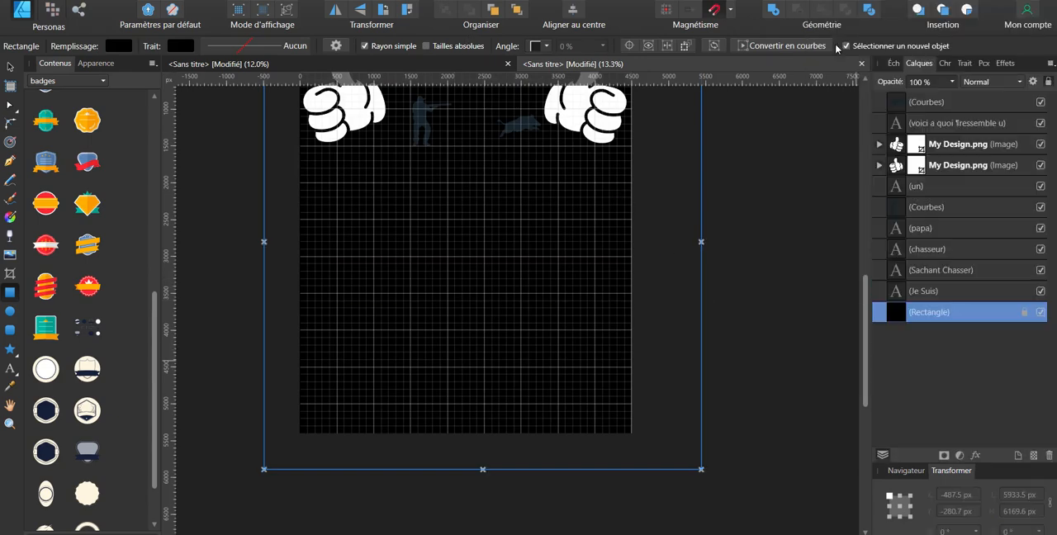
left_click(753, 284)
Step: Select the artwork on the page and recolour all the slogan text, the hunter and the boar pale cream-yellow
scroll(716, 362, "down", 2)
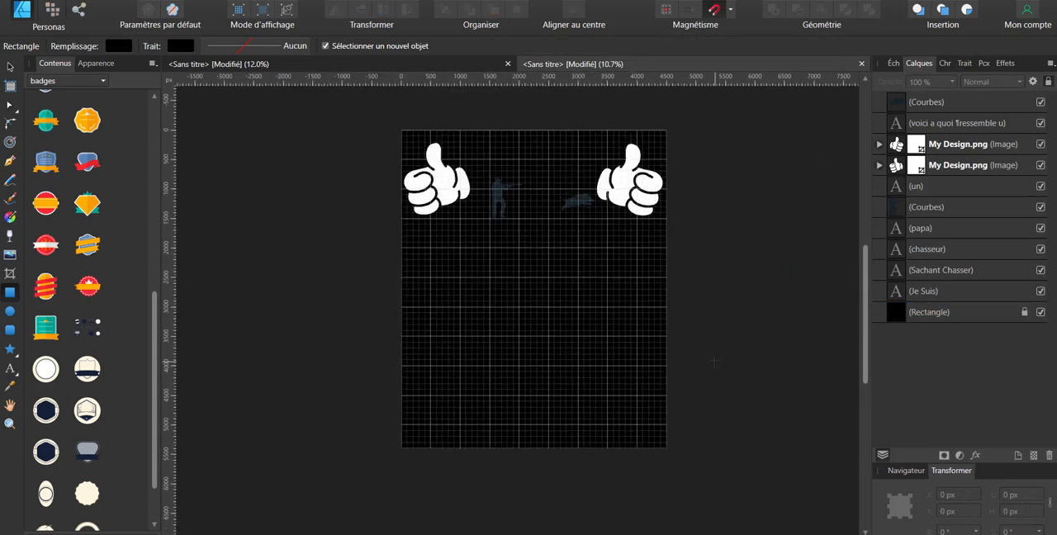
left_click_drag(734, 494, 800, 250)
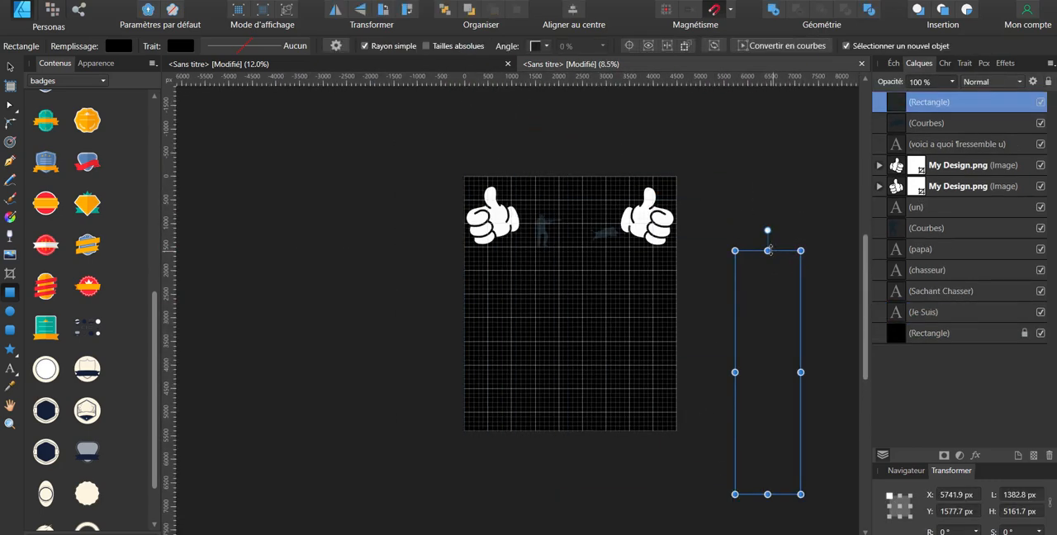
left_click(10, 68)
left_click_drag(718, 458, 425, 147)
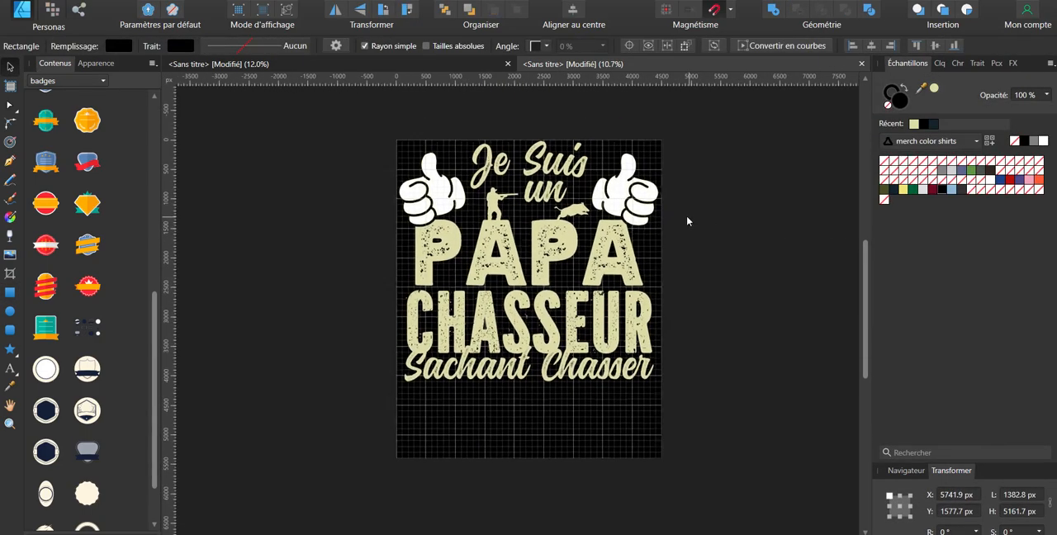
left_click_drag(687, 217, 672, 213)
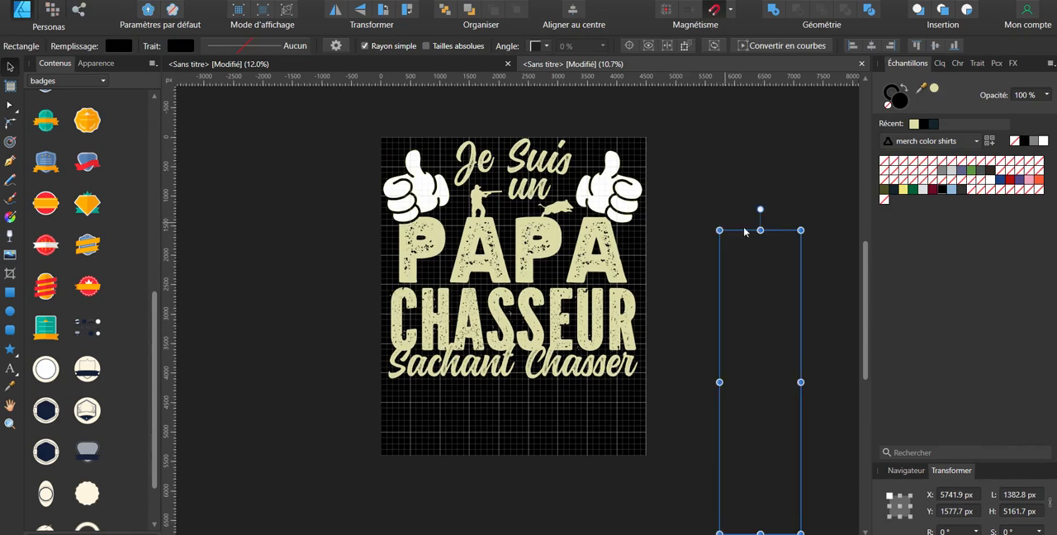
Step: Duplicate the "Sachant Chasser" text layer in place
left_click(589, 371)
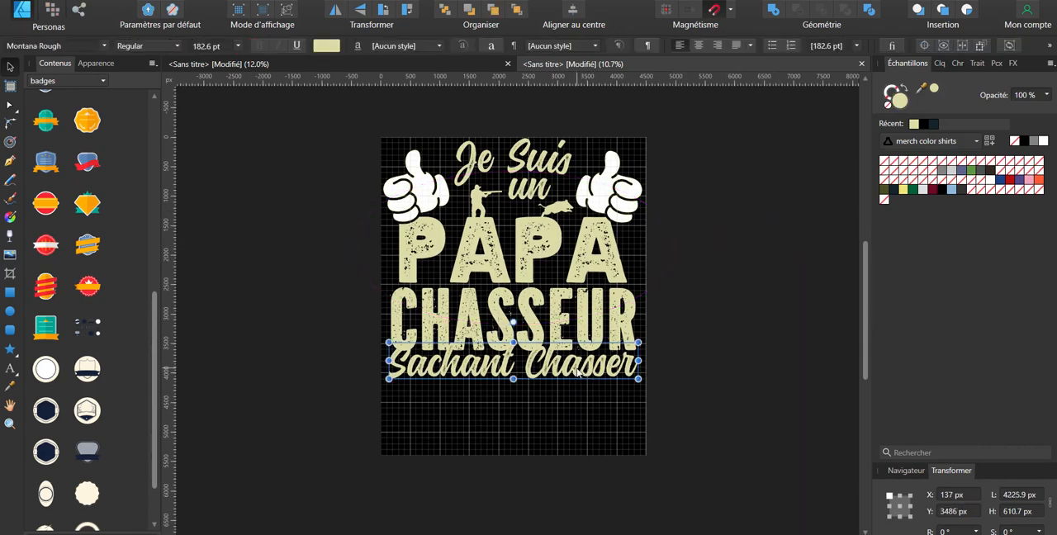
left_click(940, 63)
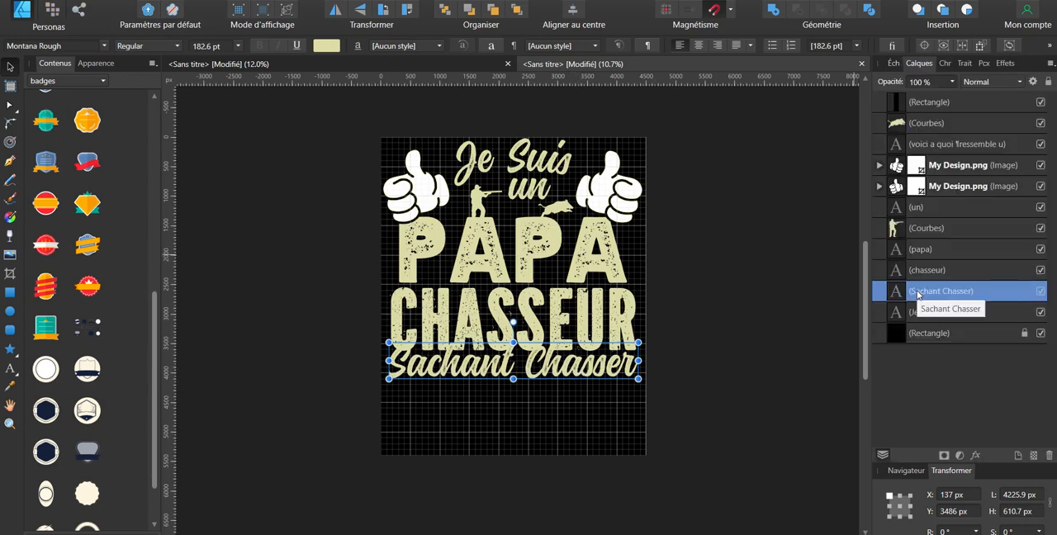
key("ctrl+j")
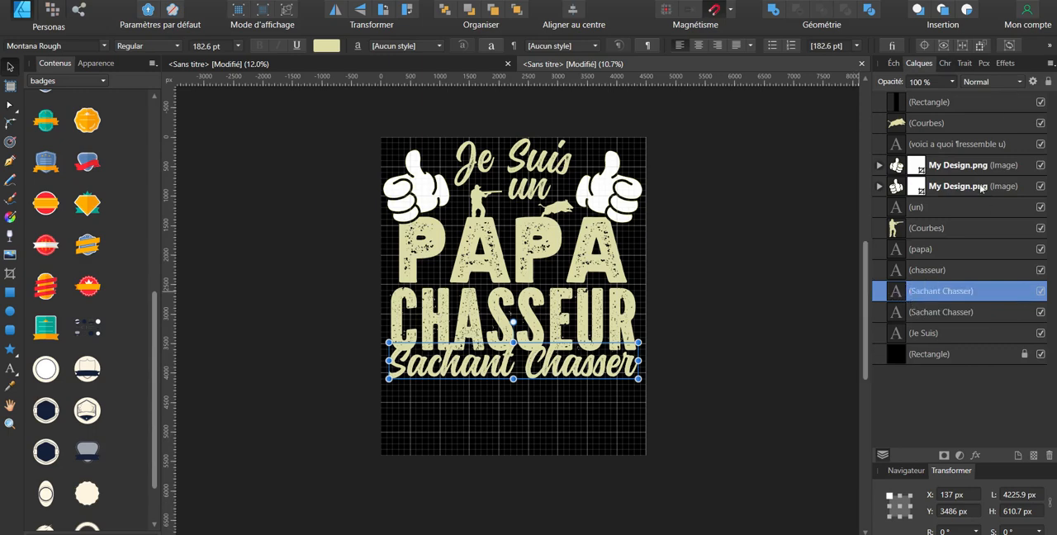
Step: Give the lower "Sachant Chasser" copy a black outline effect with a radius of about 50.9 px and bring it above "chasseur"
left_click(960, 312)
left_click(1002, 82)
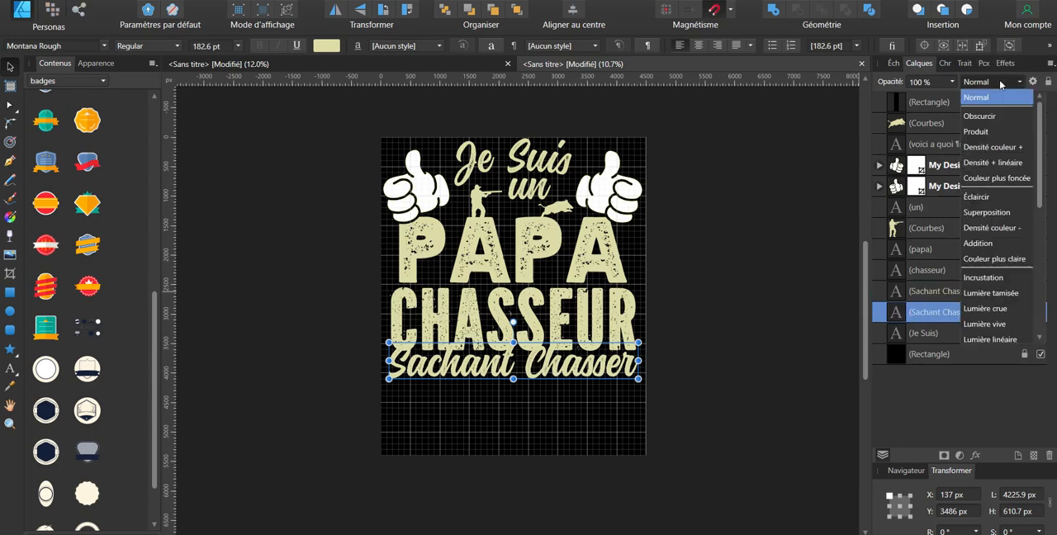
left_click(1001, 64)
left_click(1005, 63)
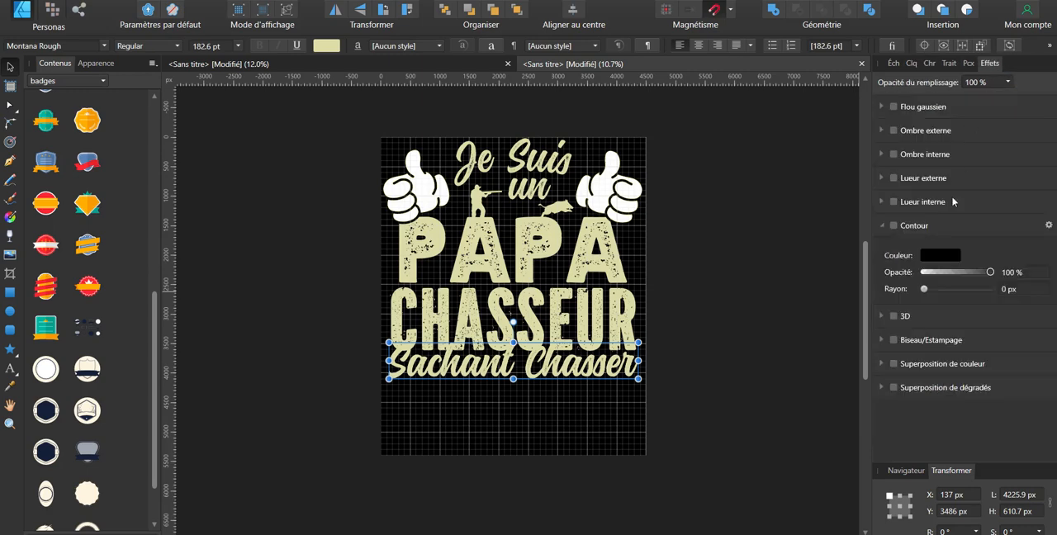
left_click_drag(922, 296, 951, 297)
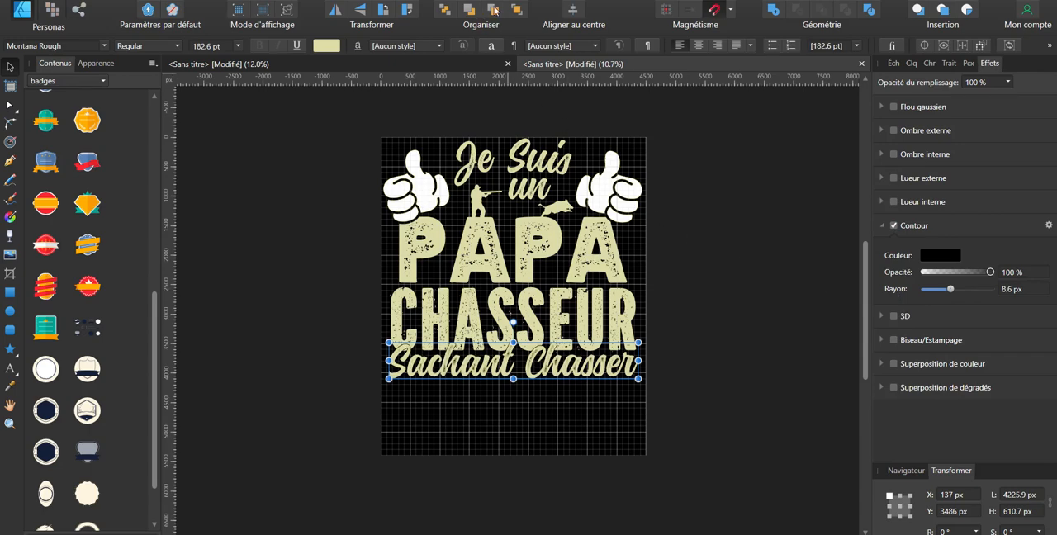
left_click_drag(949, 289, 981, 285)
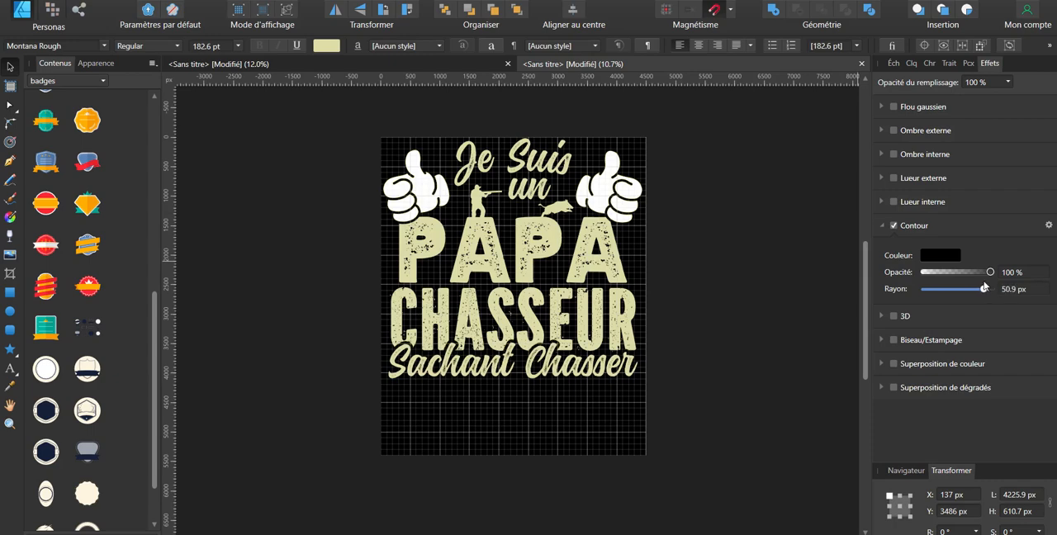
left_click_drag(984, 286, 984, 285)
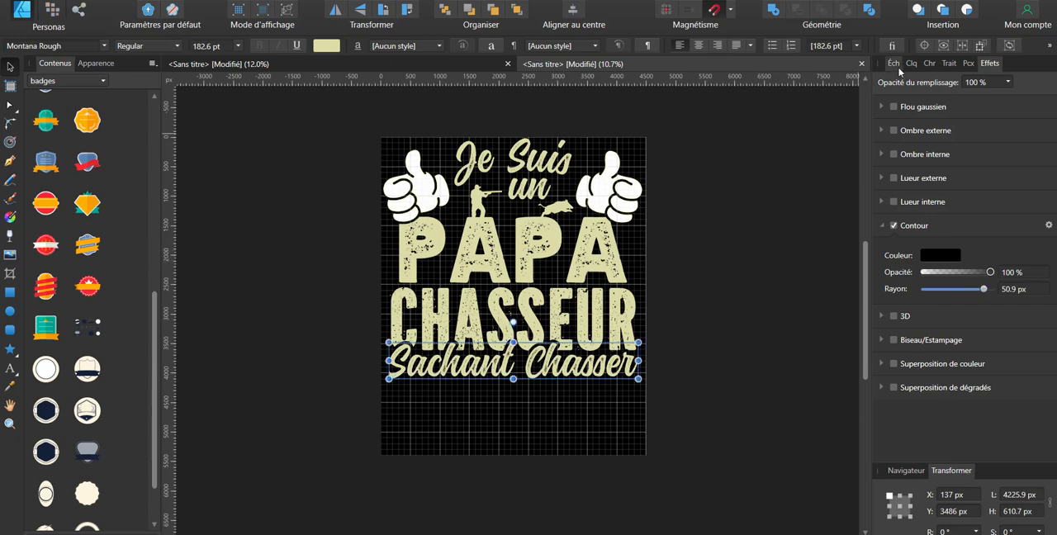
left_click(893, 63)
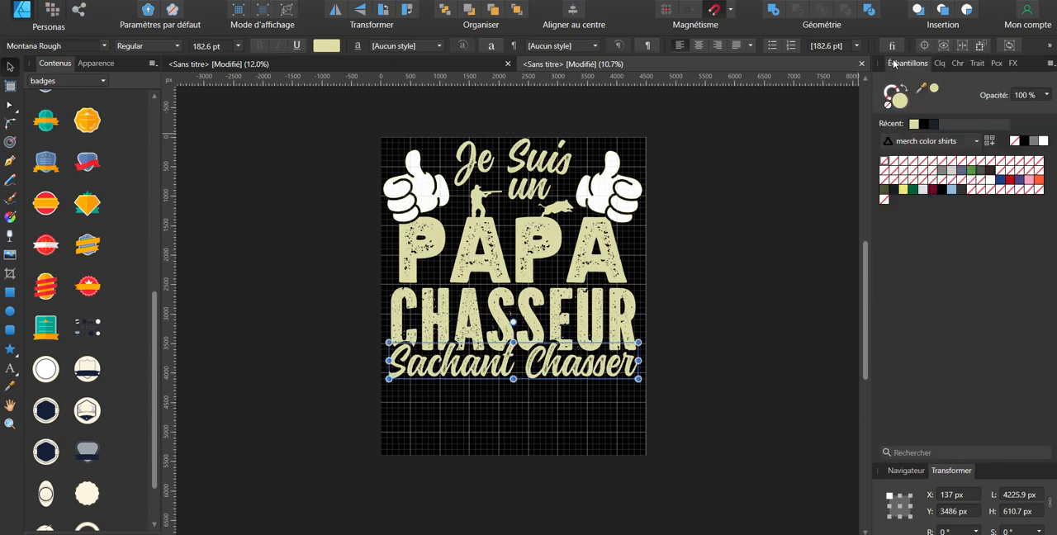
left_click(939, 65)
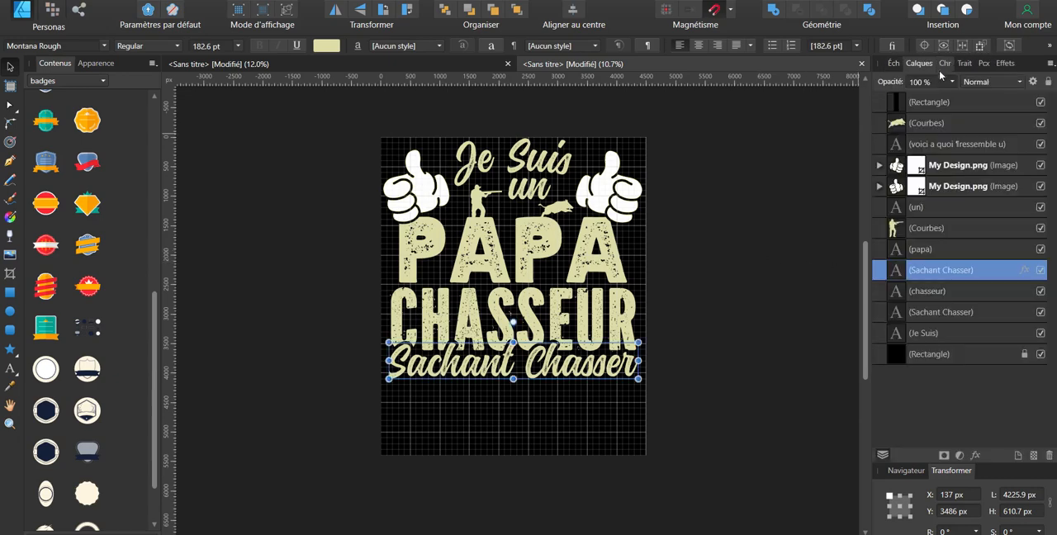
right_click(948, 275)
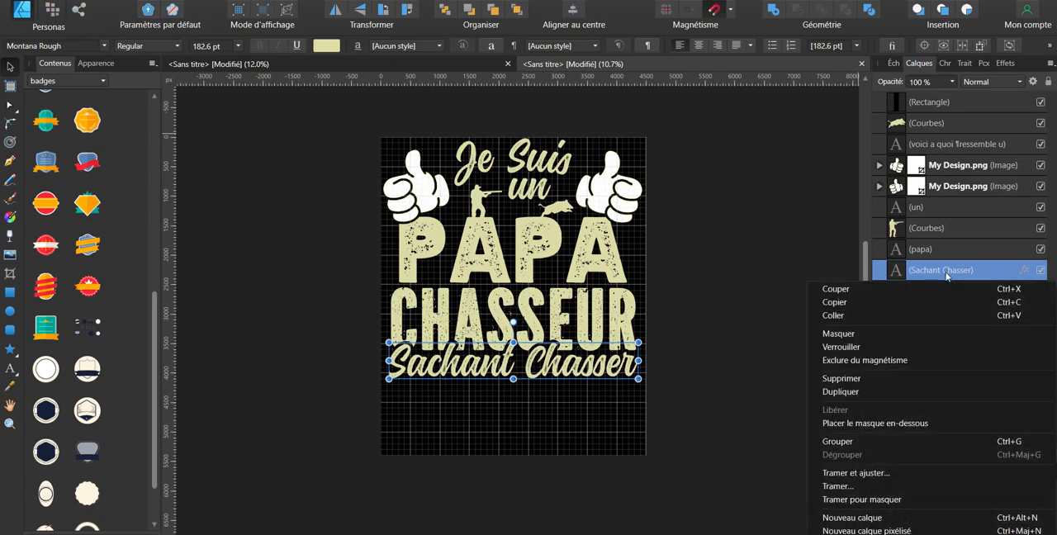
left_click(867, 227)
left_click_drag(865, 213, 864, 304)
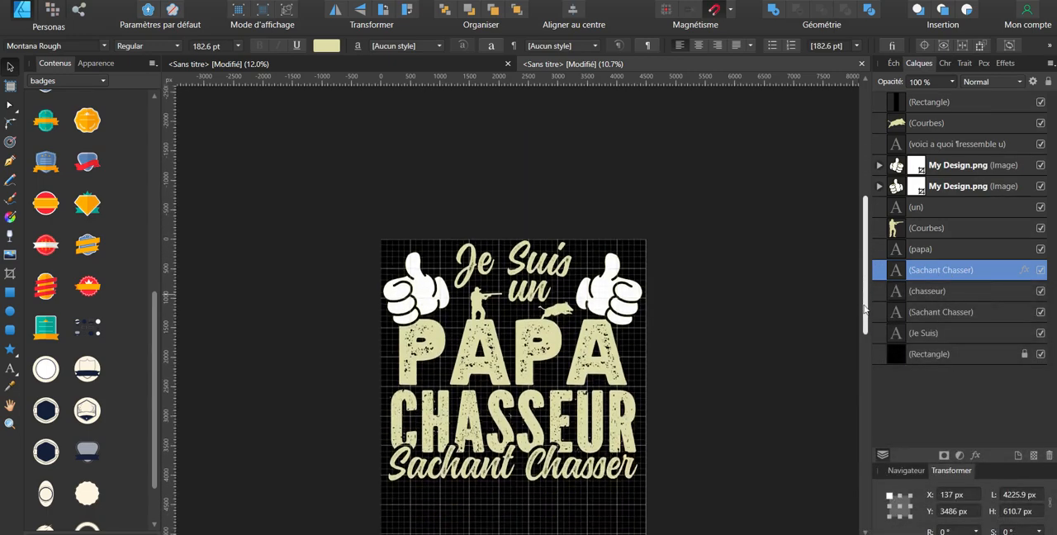
right_click(970, 272)
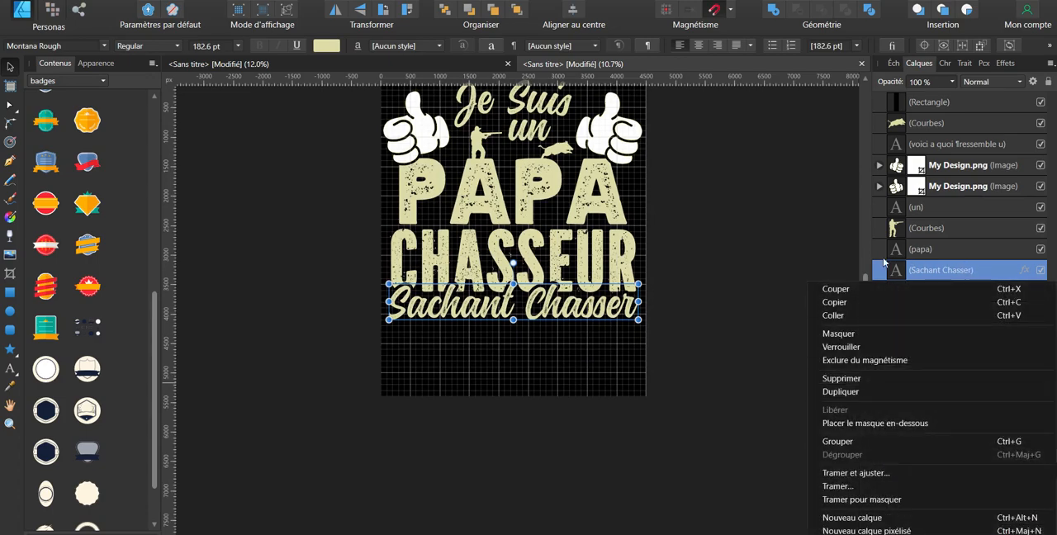
left_click(910, 270)
left_click(956, 310)
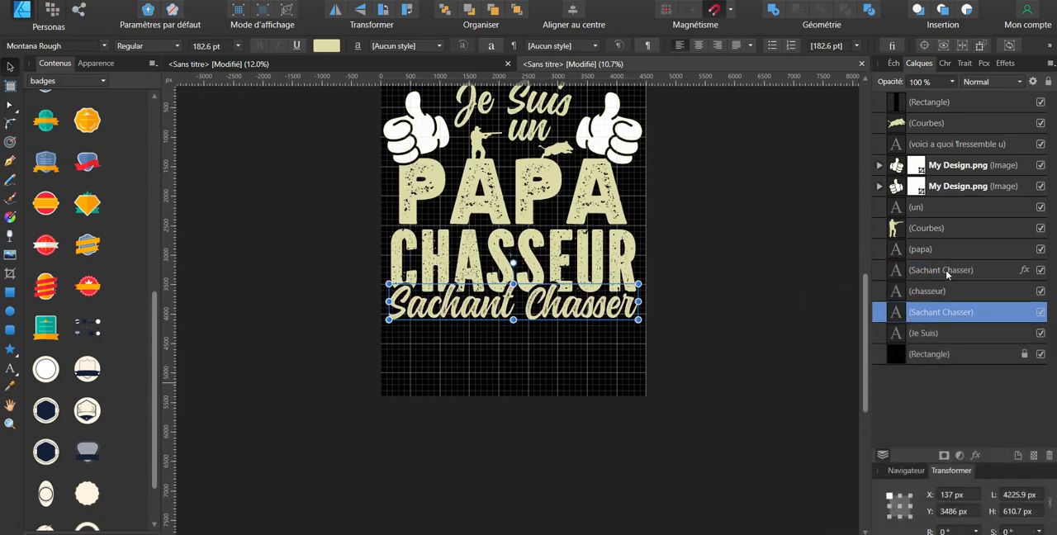
Step: Rasterise the outlined "Sachant Chasser" copy without preserving layer effects, and move the editable "Sachant Chasser" text directly above it
left_click(946, 271)
right_click(946, 271)
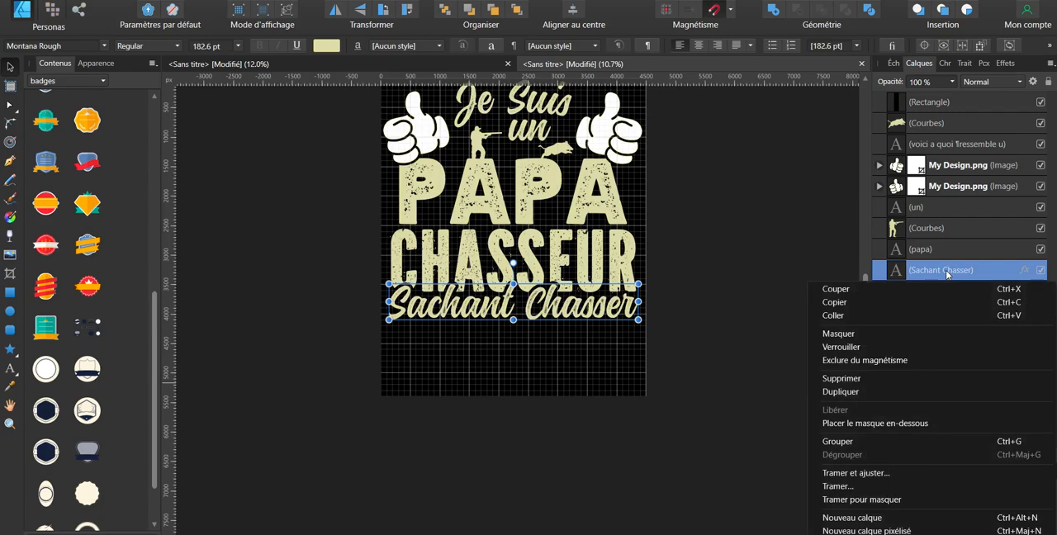
left_click(862, 486)
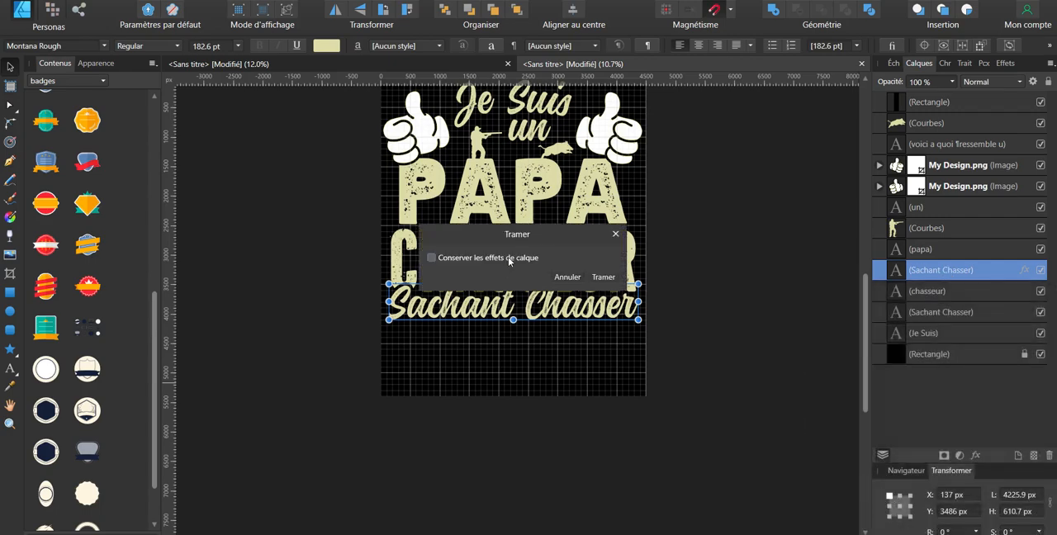
left_click(596, 278)
double_click(935, 313)
left_click_drag(935, 313, 936, 269)
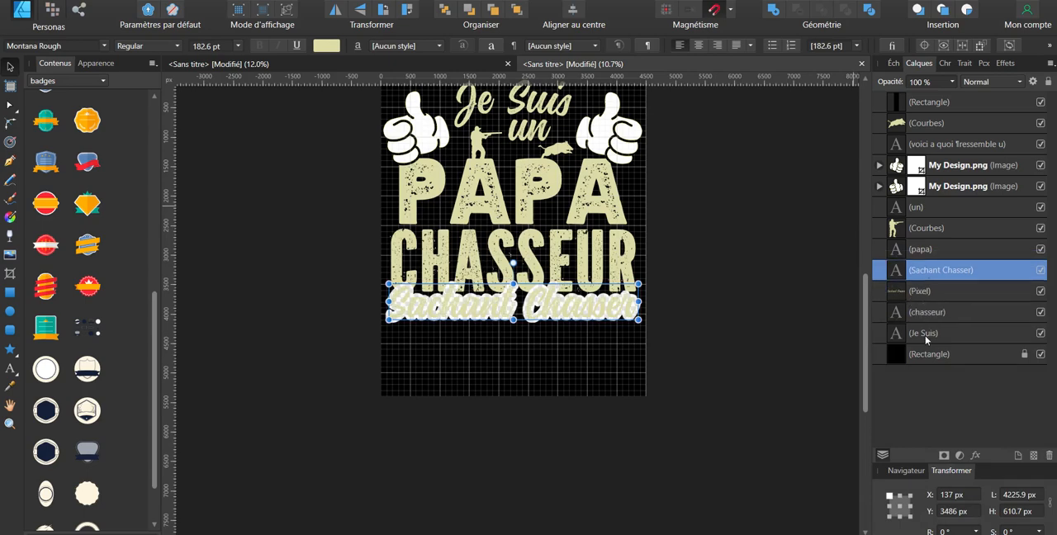
Step: Select all the slogan text, thumbs-up hands and hunting silhouettes on the page and group them
left_click(750, 349)
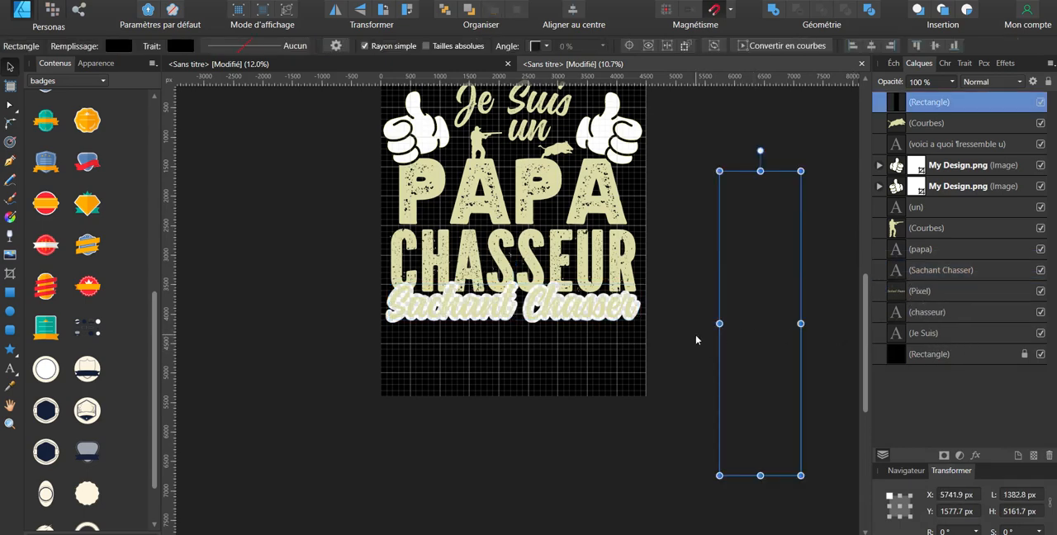
left_click(607, 452)
left_click_drag(512, 155, 346, 66)
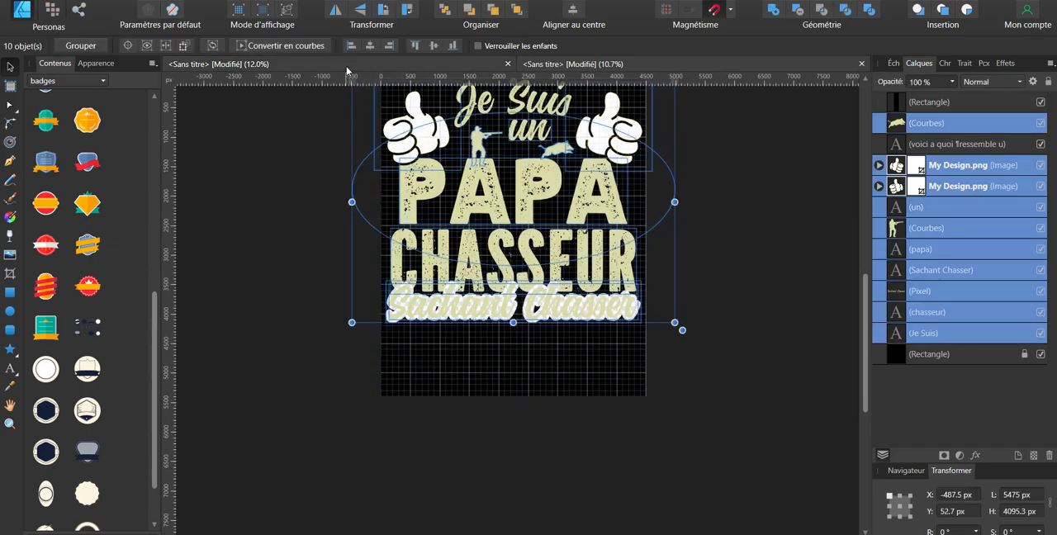
key("ctrl+g")
left_click(687, 385)
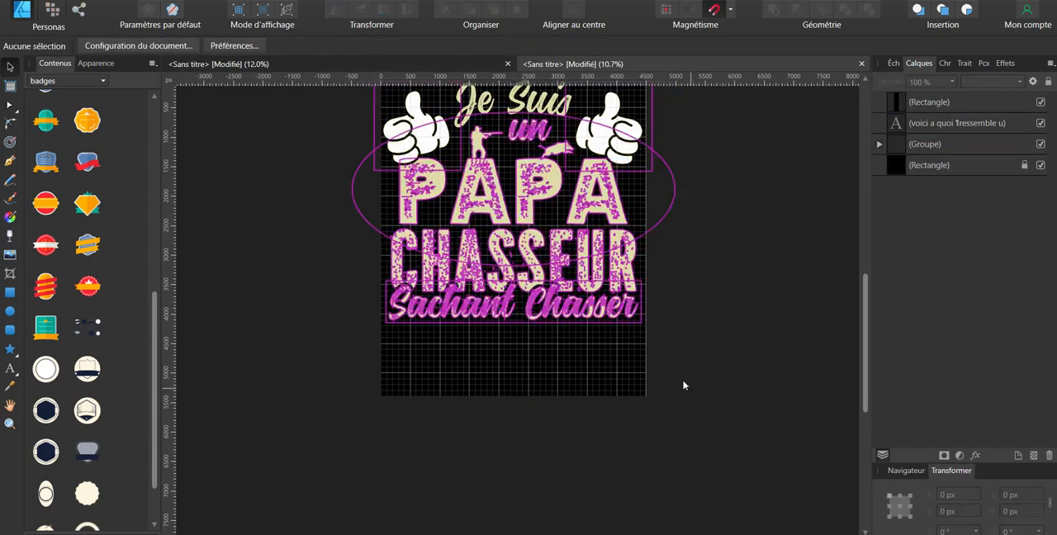
scroll(685, 232, "up", 2)
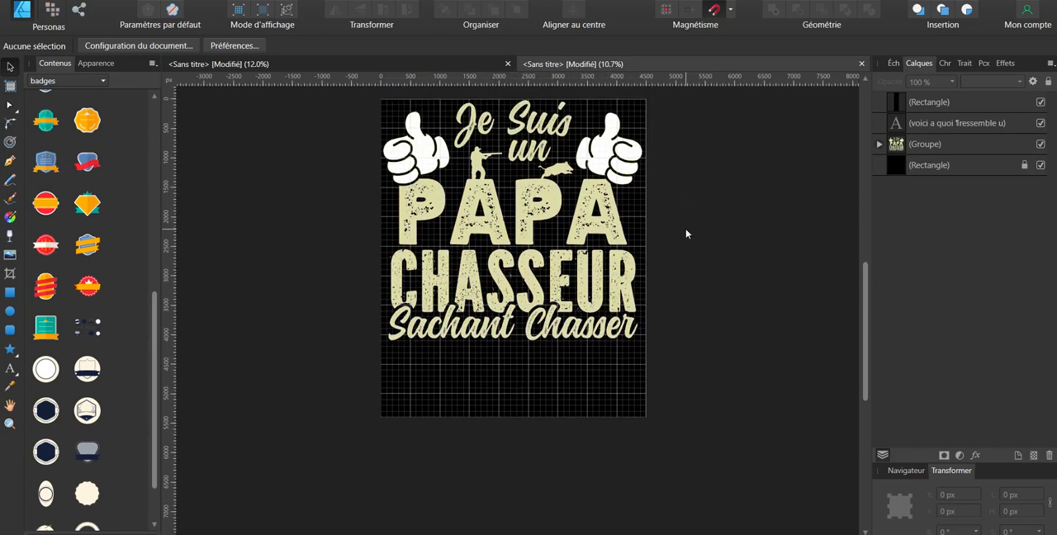
Step: In the other untitled document, move the reference shirt image onto the page, fill it with the recent red and copy its hex code F83519
left_click(539, 224)
double_click(538, 224)
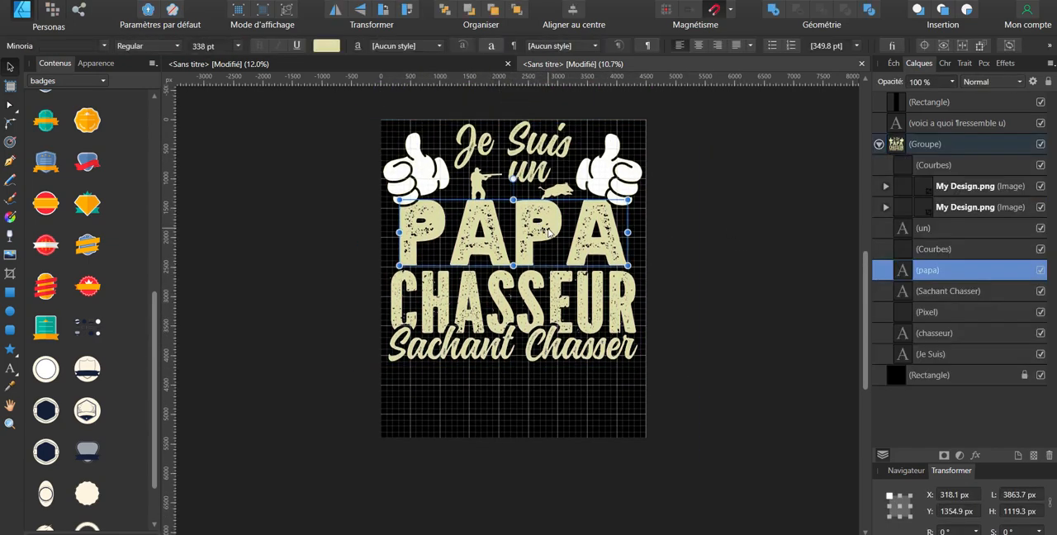
left_click(944, 63)
left_click(982, 66)
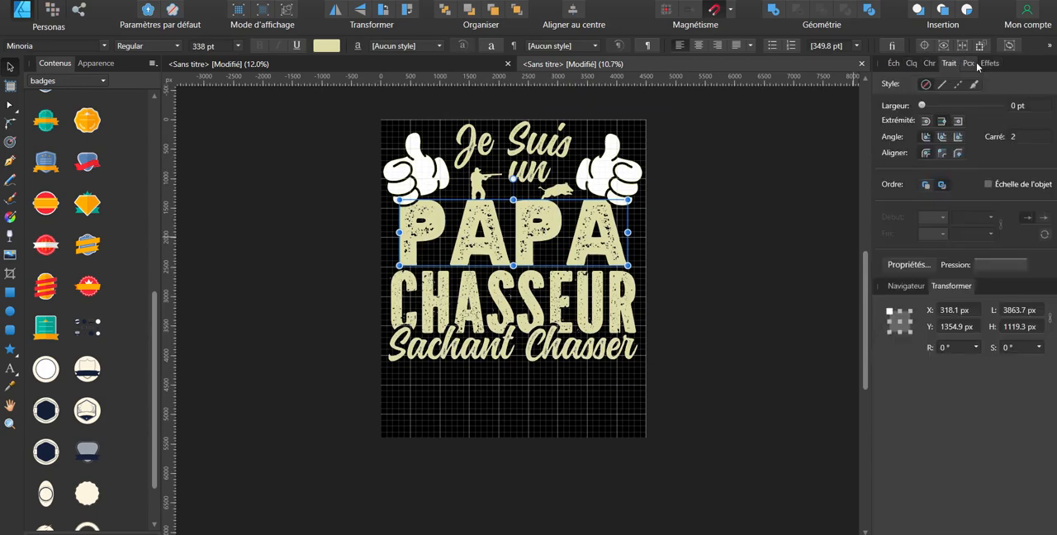
left_click(968, 64)
left_click(893, 63)
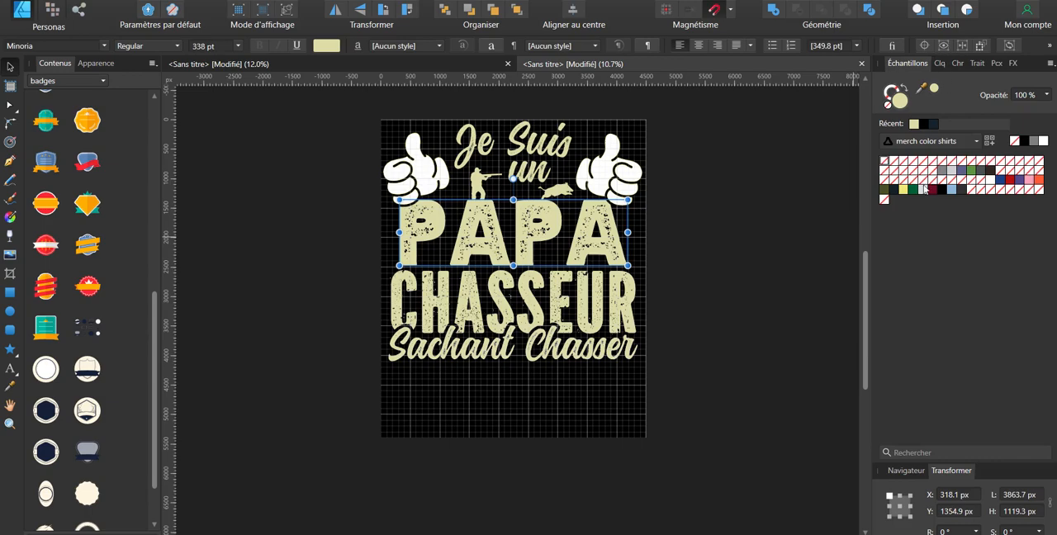
left_click(429, 65)
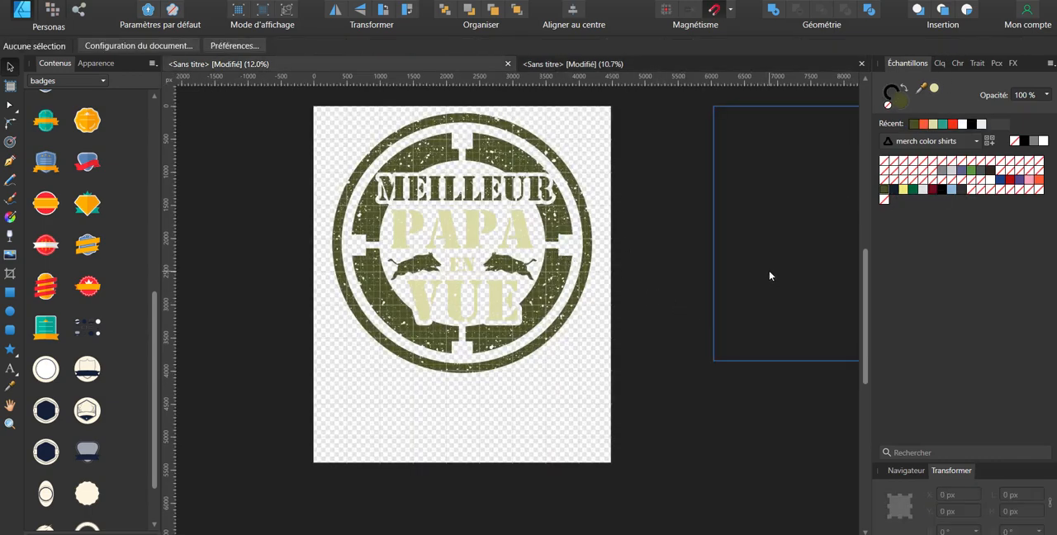
left_click_drag(769, 276, 444, 295)
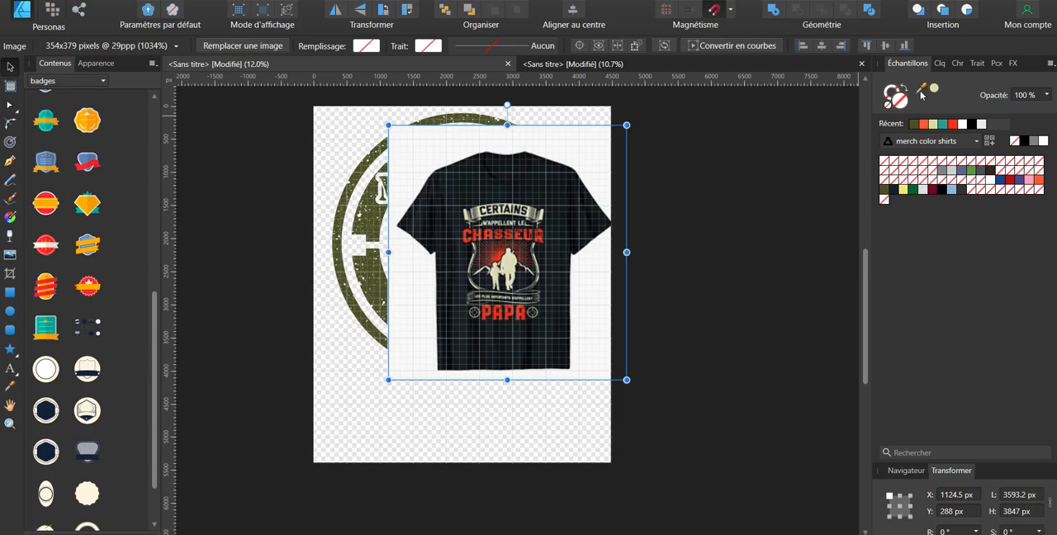
left_click(952, 124)
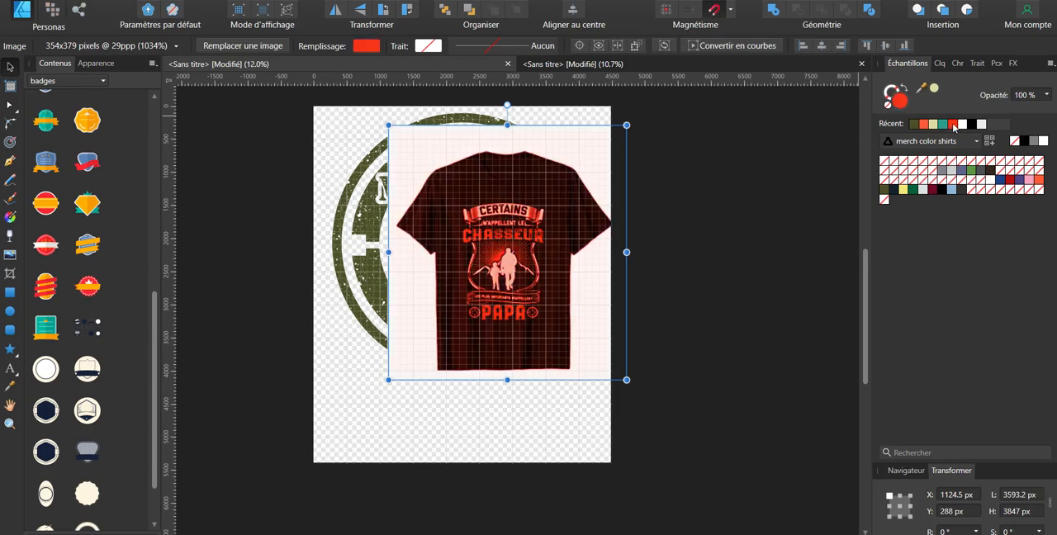
double_click(898, 100)
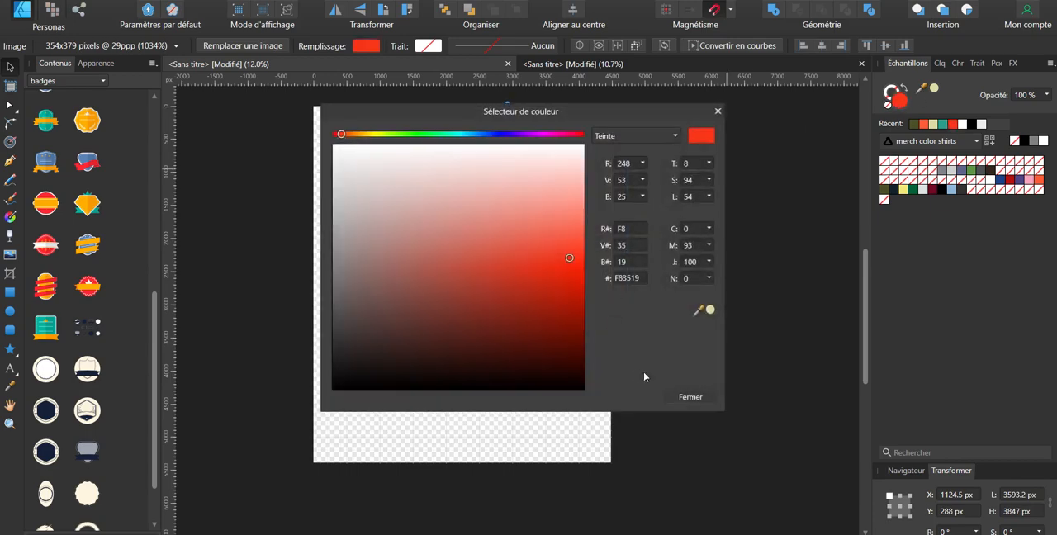
left_click(641, 278)
key("ctrl+c")
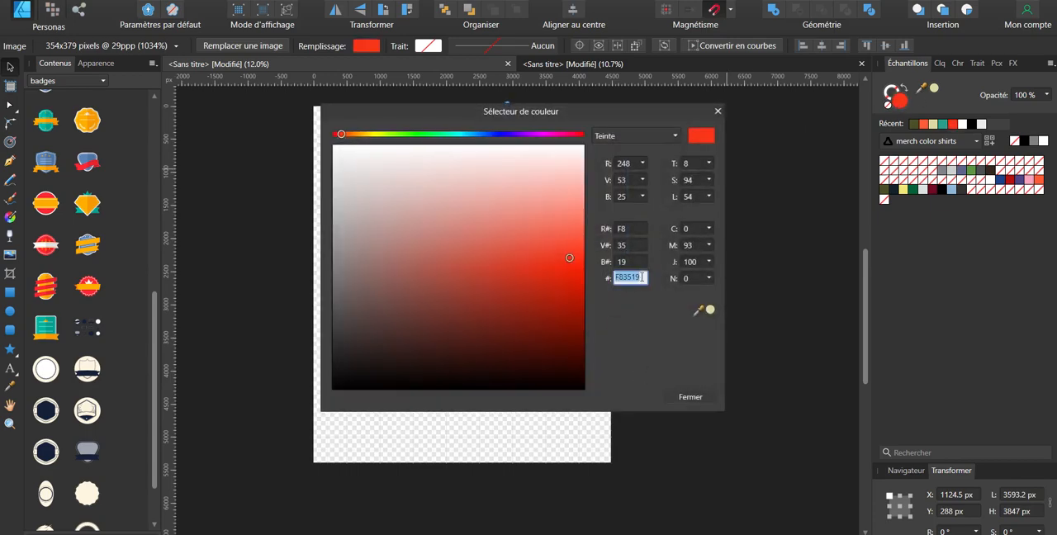
Step: Return to the slogan document, deselect everything and set the fill colour to hex F83519
left_click(528, 65)
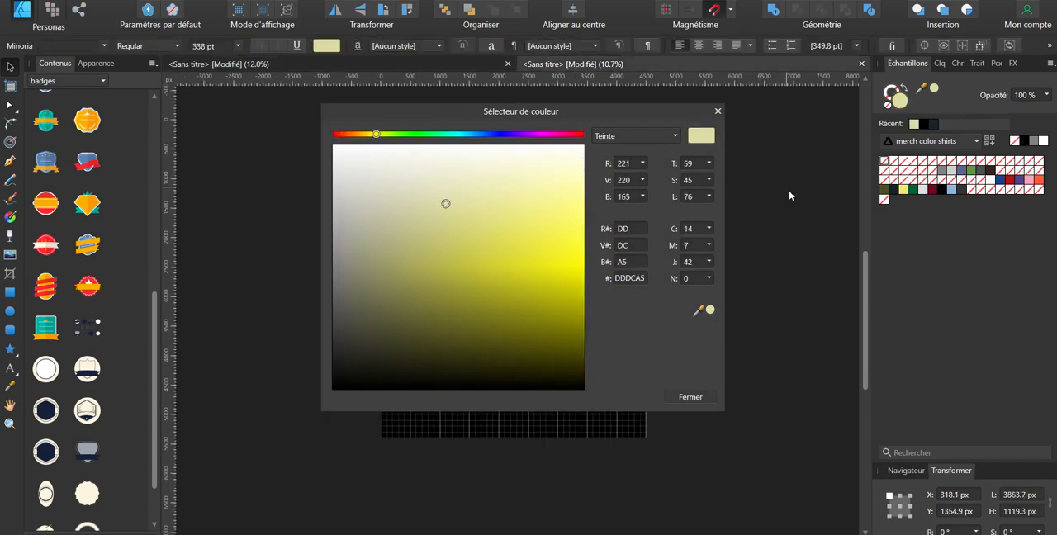
left_click(790, 195)
left_click(640, 278)
key("ctrl+v")
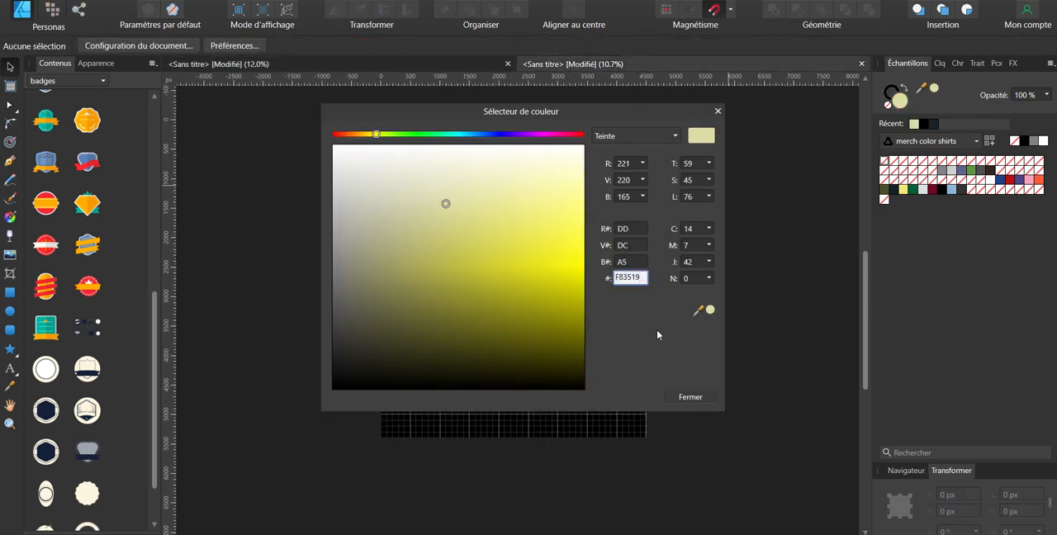
left_click(690, 396)
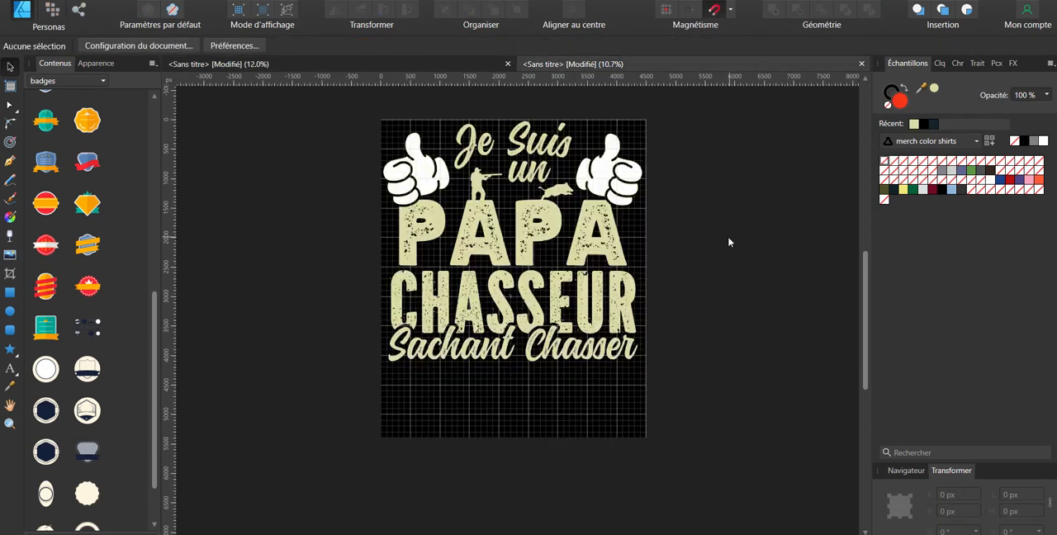
Step: Recolour "Sachant Chasser", "PAPA", the hunter and the boar inside the group with the red DA1111 swatch
left_click(551, 347)
left_click(552, 347)
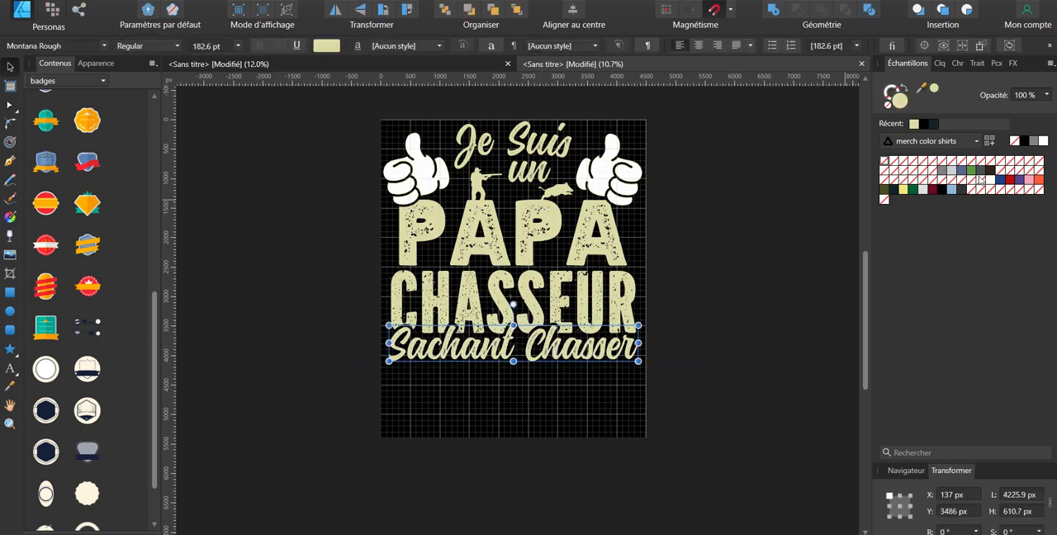
left_click(1009, 178)
double_click(894, 106)
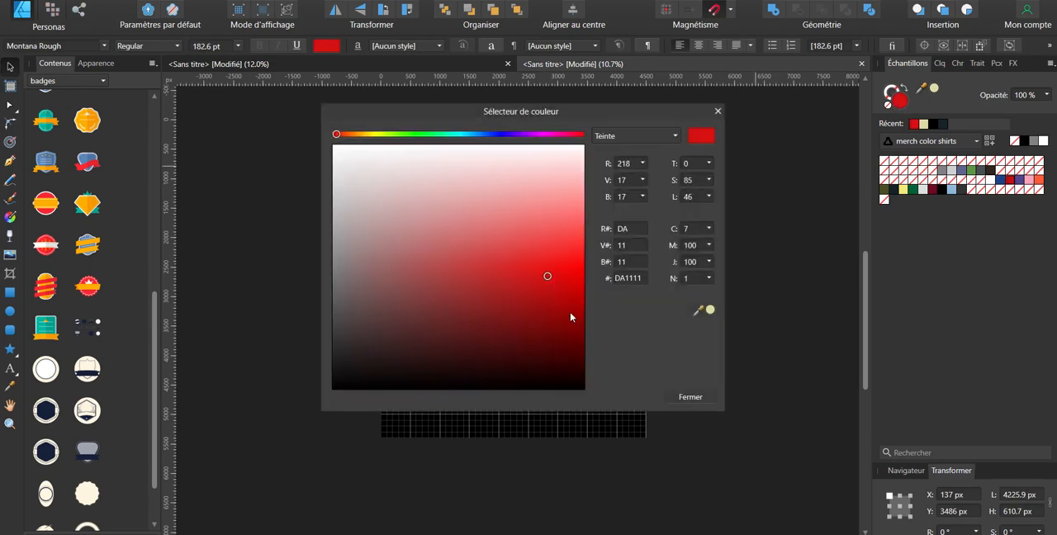
left_click(685, 395)
left_click(748, 171)
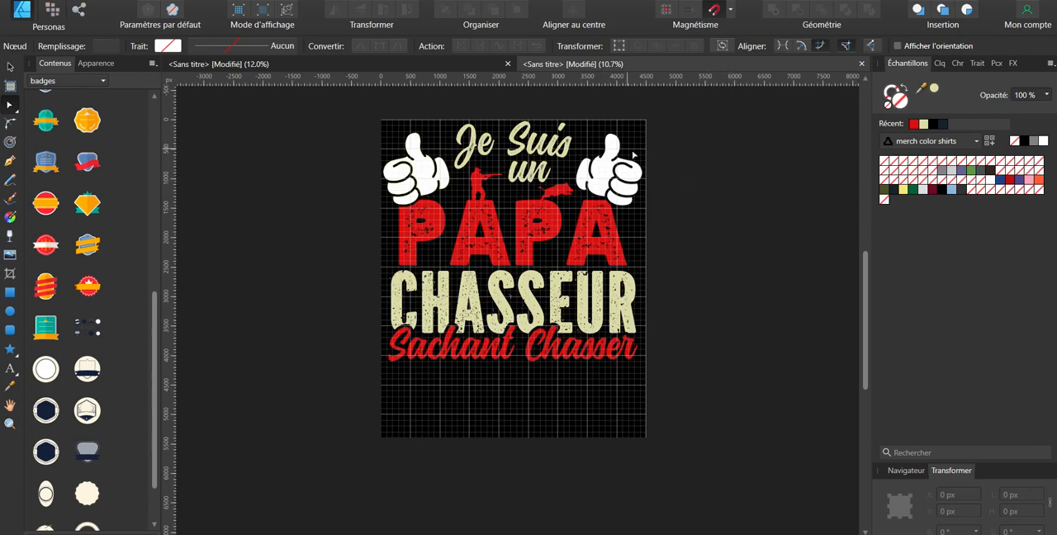
Step: Recolour the "chasseur", "Je Suis" and "un" texts inside the group white
left_click(589, 289)
double_click(588, 289)
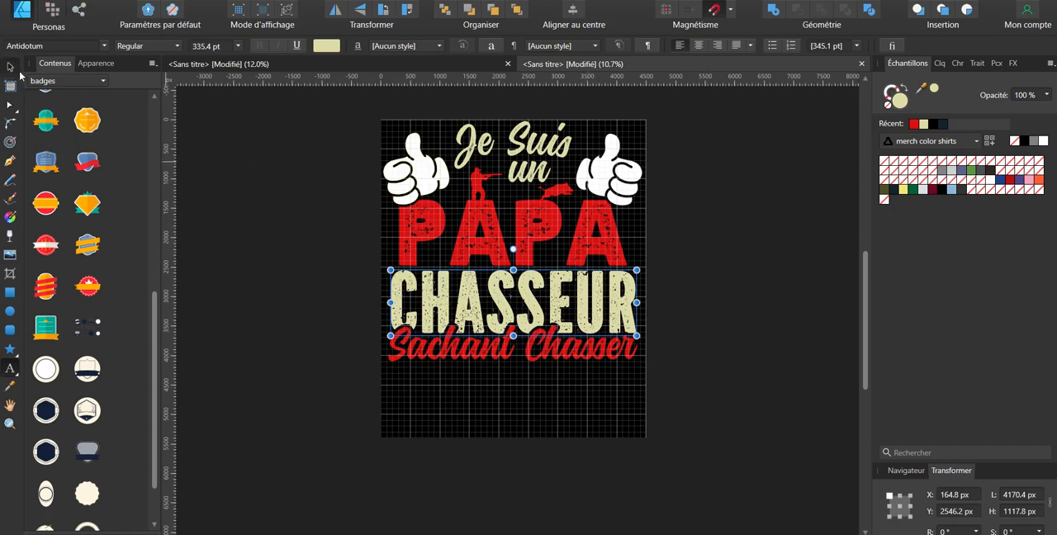
left_click(990, 179)
left_click(539, 175)
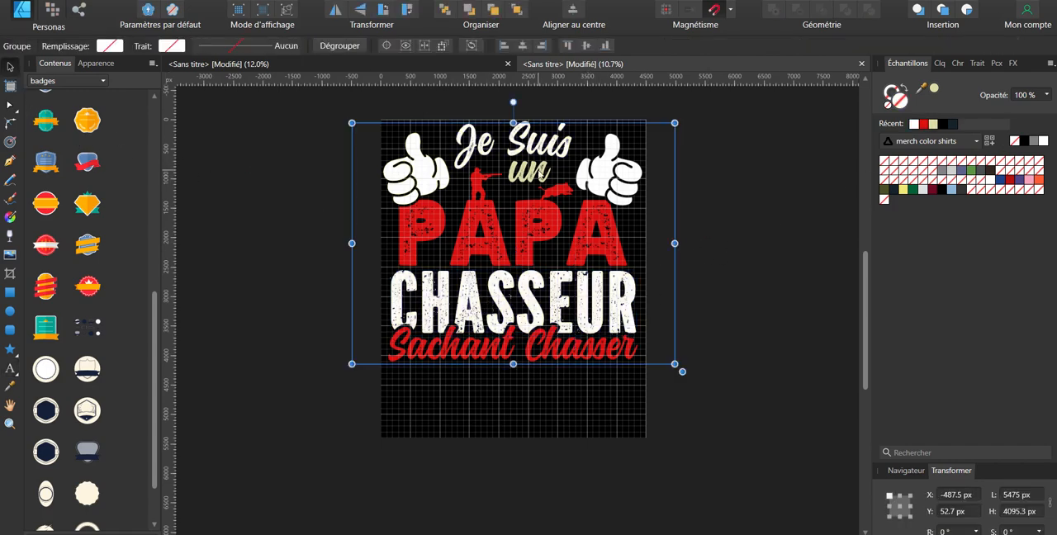
double_click(527, 173)
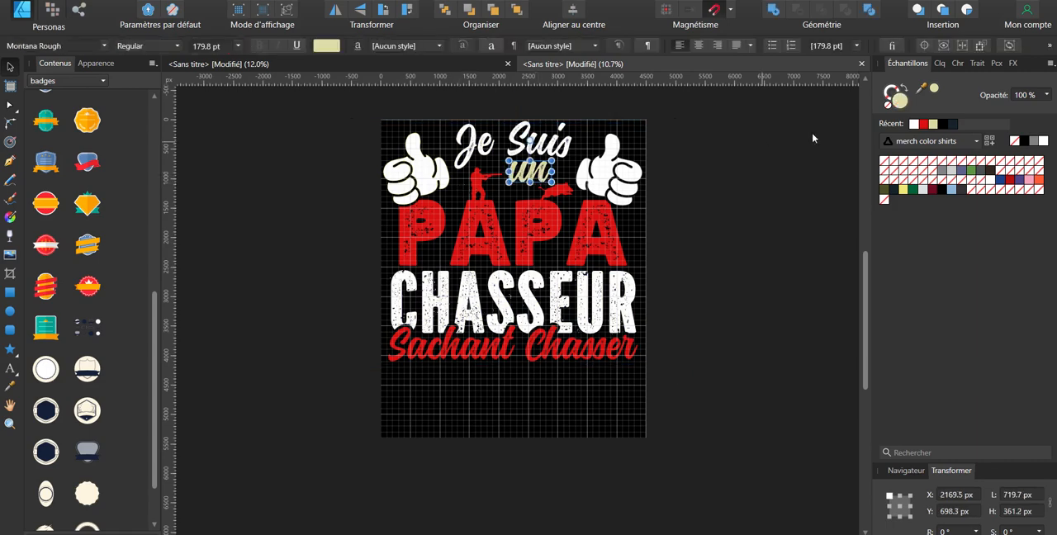
left_click(913, 125)
left_click(678, 263)
scroll(677, 263, "down", 3)
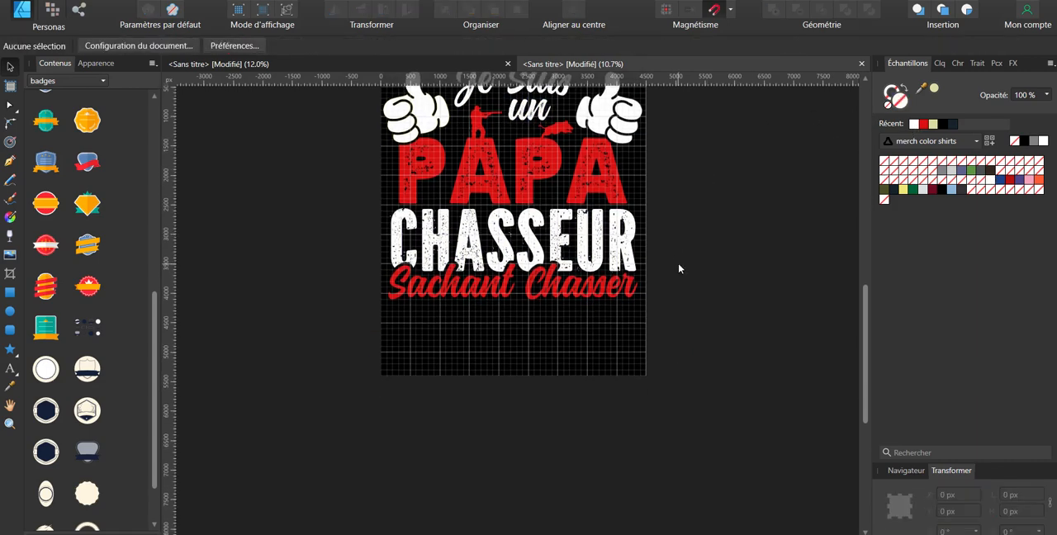
scroll(678, 263, "up", 4)
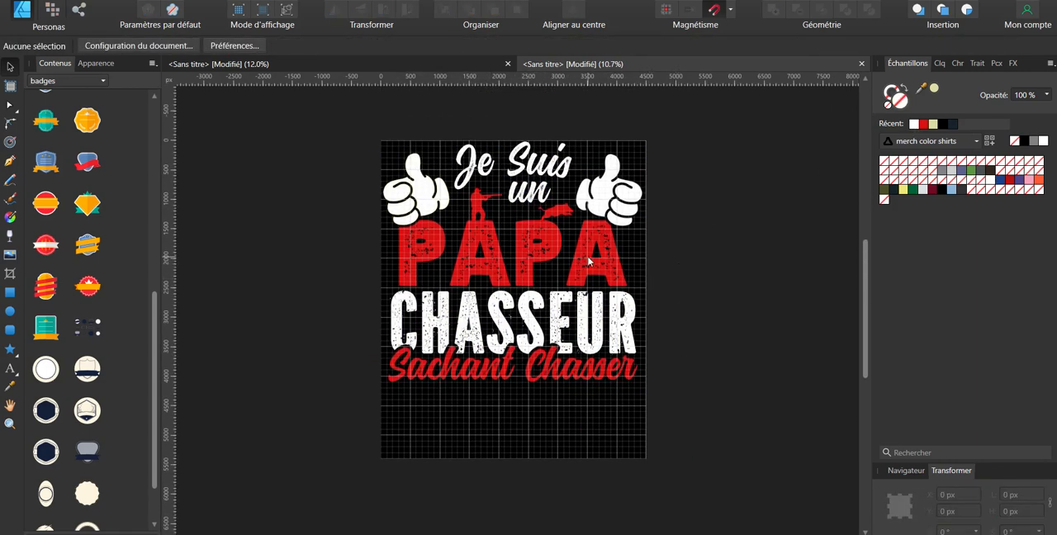
left_click(725, 246)
left_click(687, 186)
Step: Hide the locked black background rectangle so the artwork sits on the transparent page
left_click(940, 63)
left_click(1040, 375)
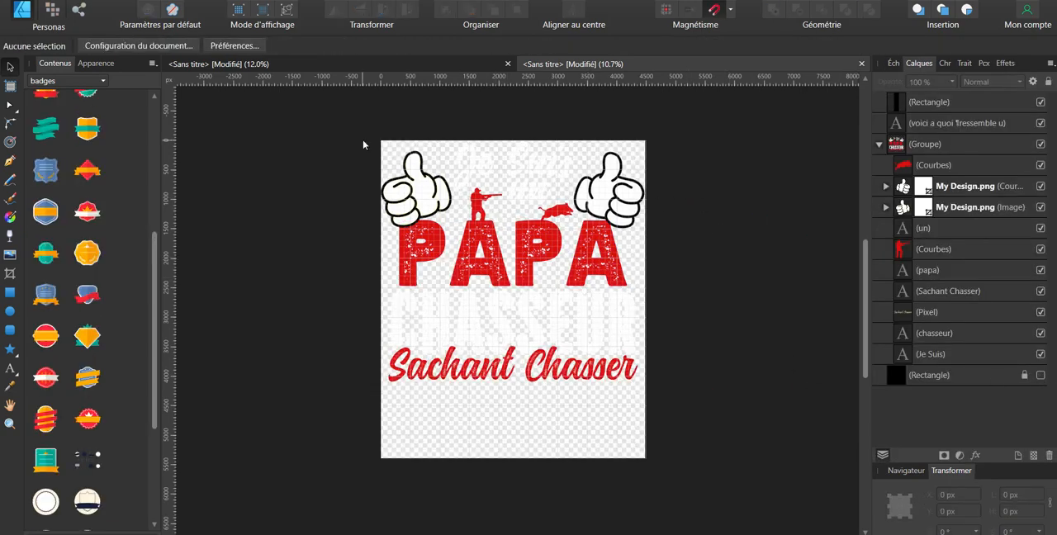
left_click(42, 1)
left_click(655, 277)
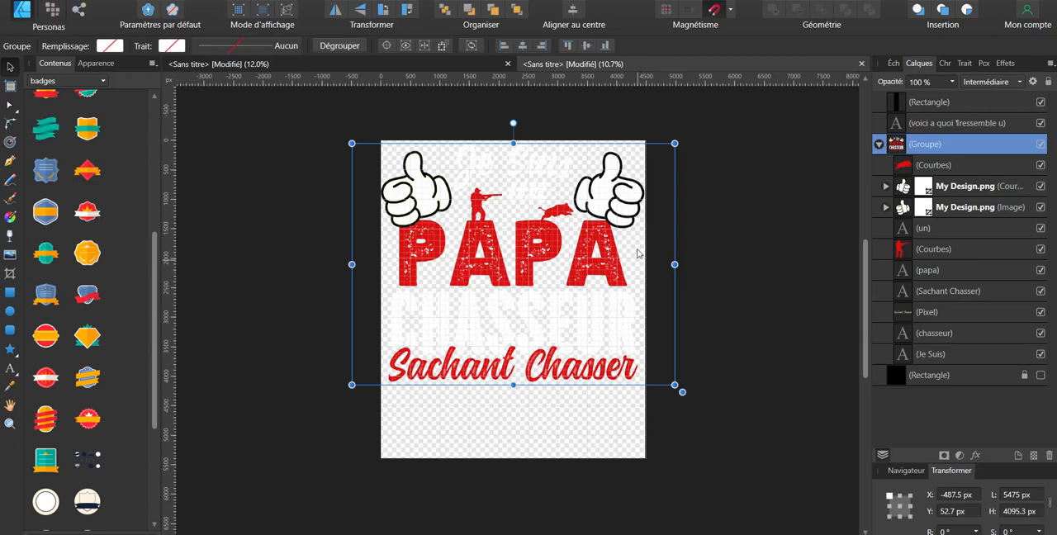
left_click(555, 121)
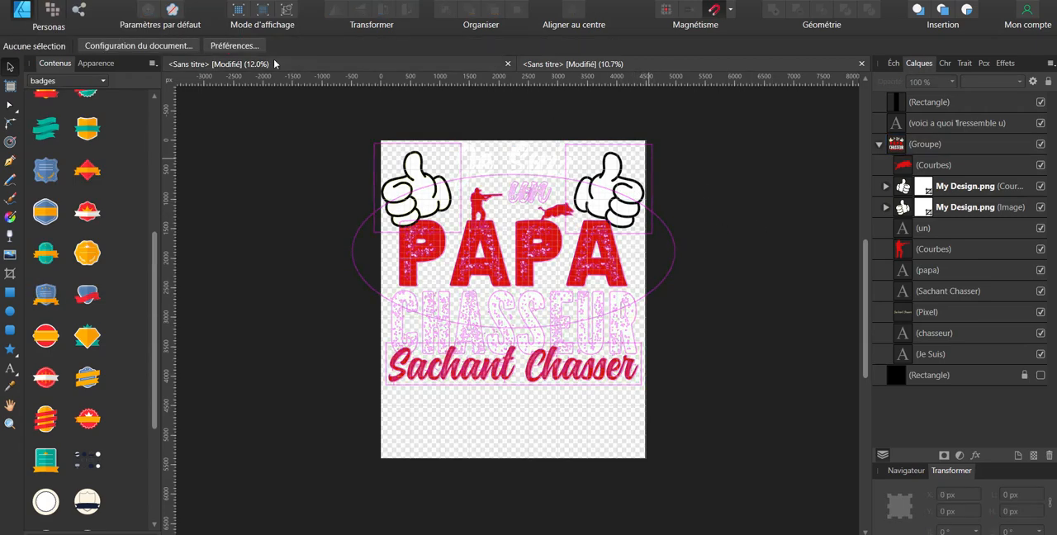
Step: Create a new document from the "merch transparent tee" preset at 4500 × 5400 px, 300 PPP, with a transparent background
left_click(22, 9)
left_click(63, 15)
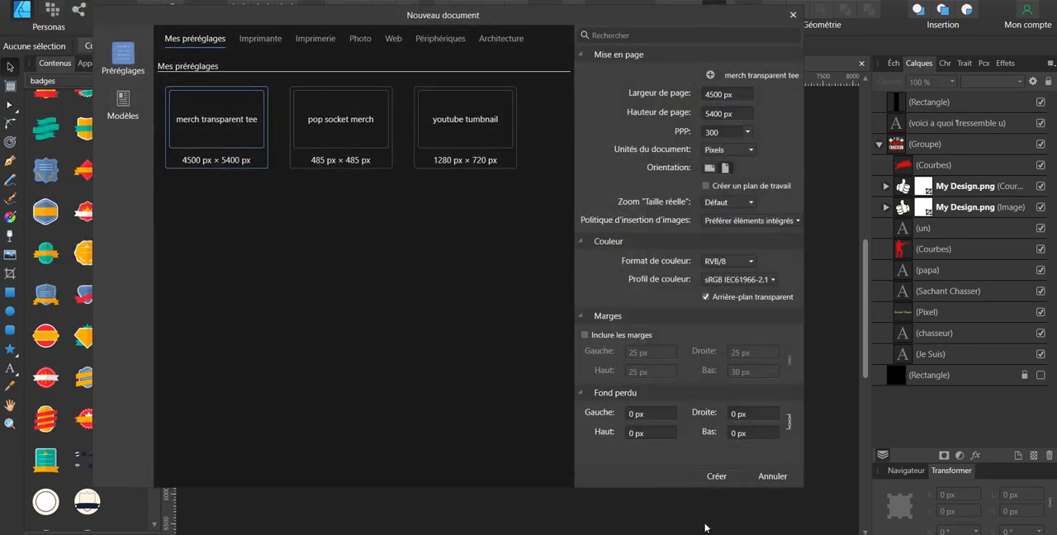
left_click(716, 476)
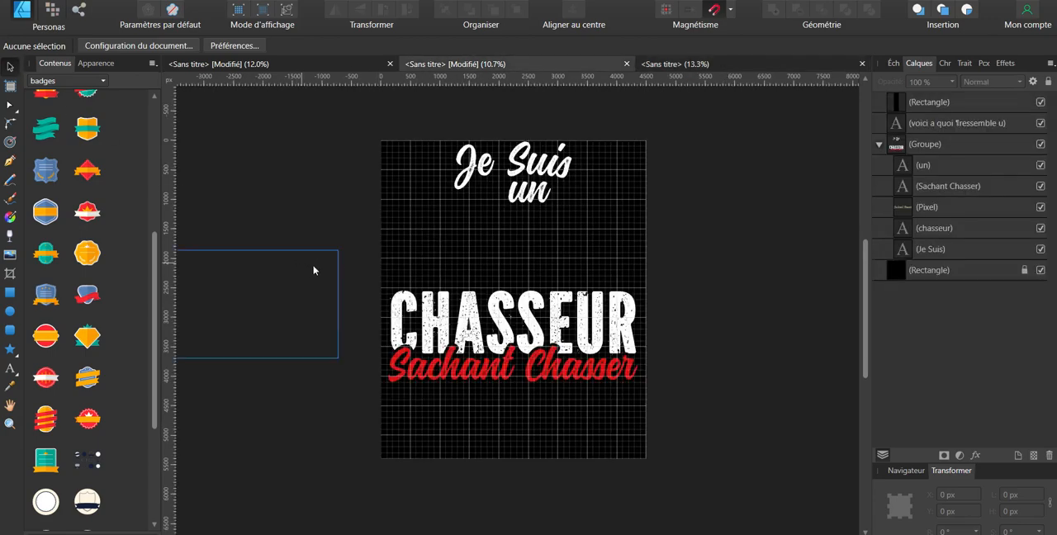
left_click_drag(307, 268, 704, 473)
left_click(373, 290)
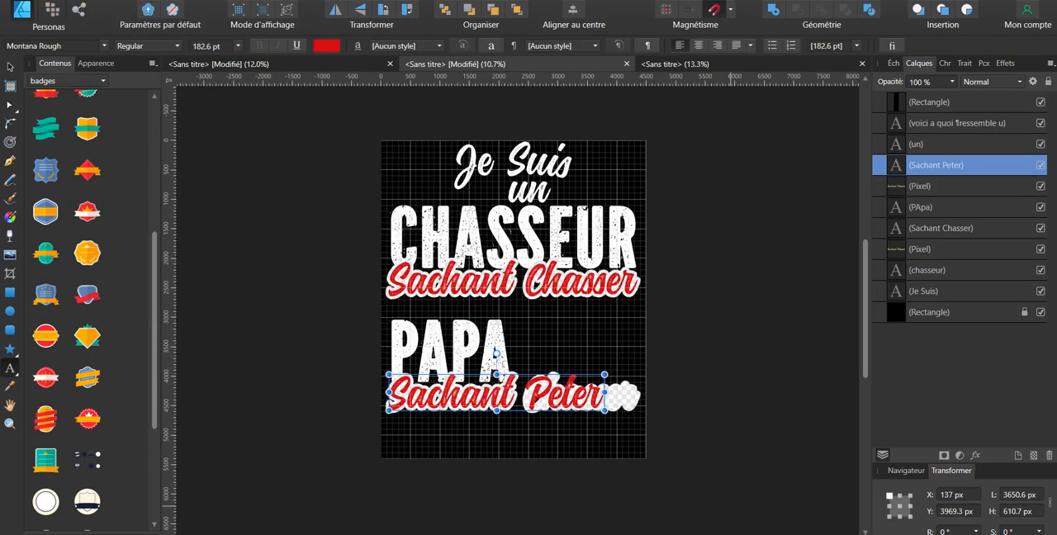
Step: Check "je suis un chasseur sachant chasser et un papa sachant peter" in LanguageTool in the browser and correct "Peter" to "Péter" in the design
key("super")
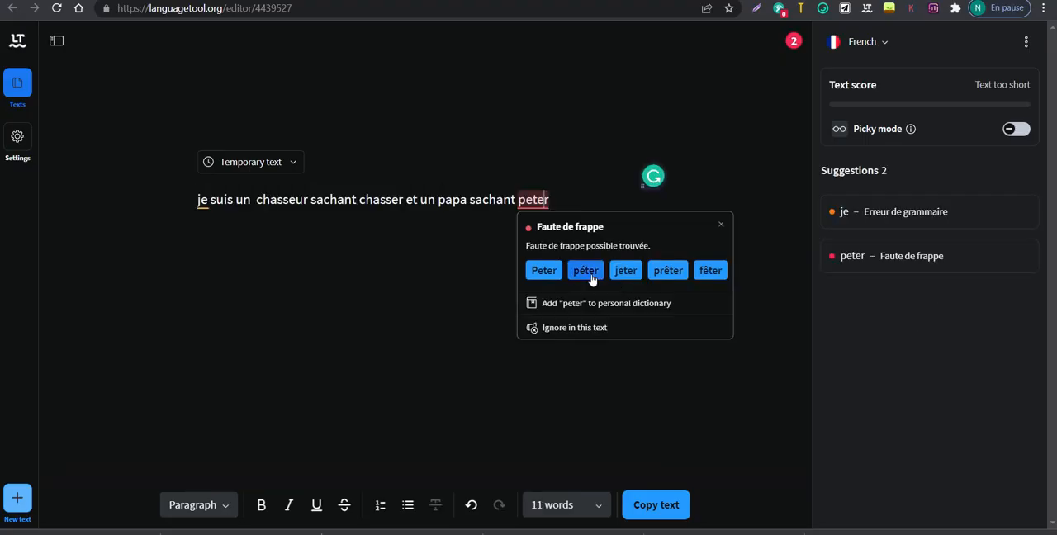
left_click_drag(196, 199, 473, 201)
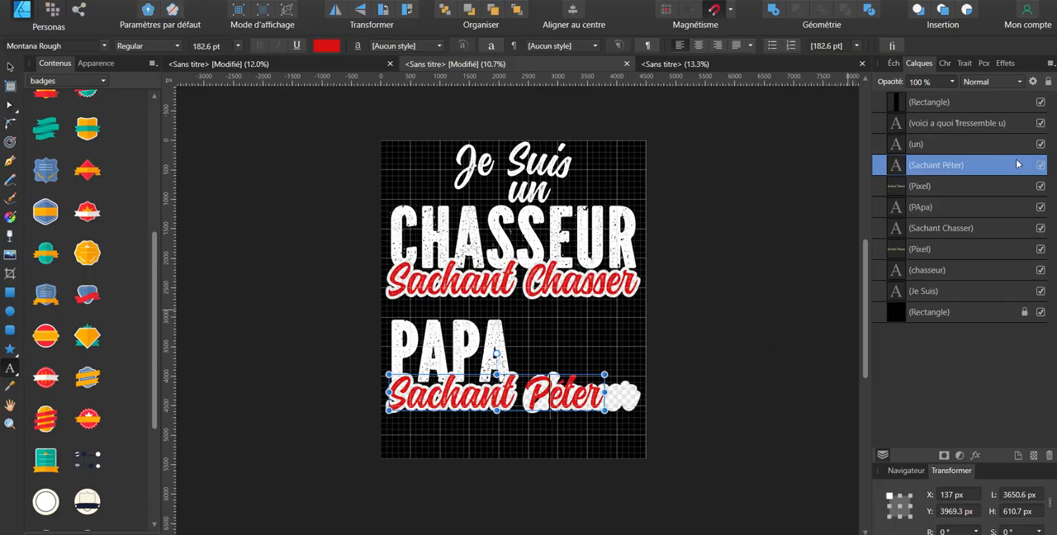
left_click(956, 185)
left_click(1041, 186)
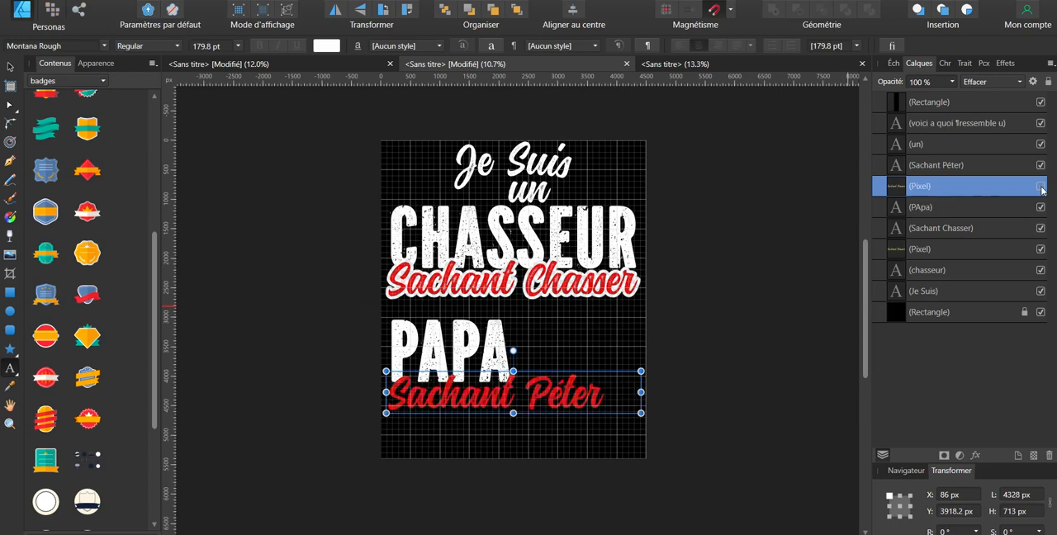
Step: Extend the lower "PApa" text to "et un PApa" and scale it down to about 274.1 pt
left_click(454, 353)
type("ET ")
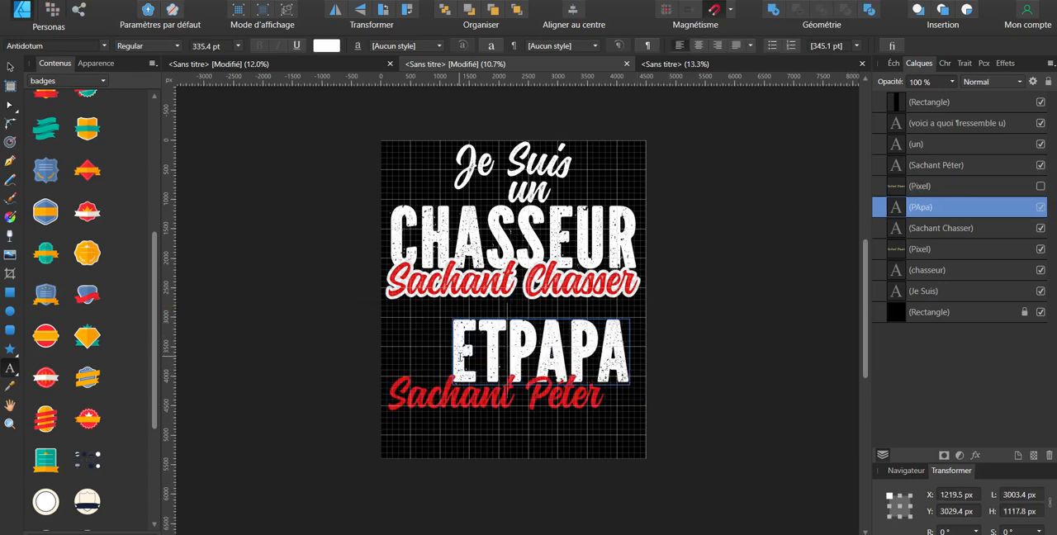
type("un")
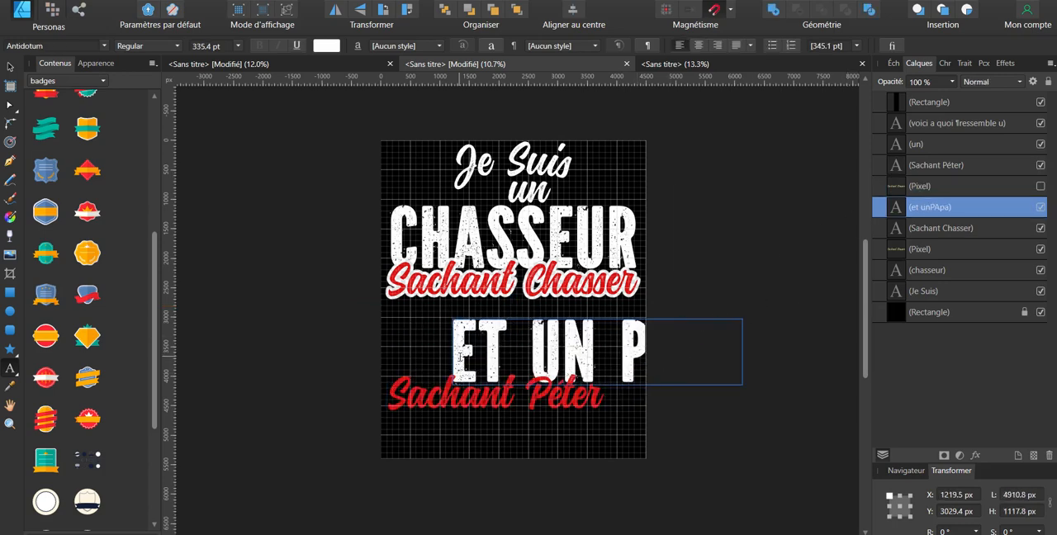
key("Escape")
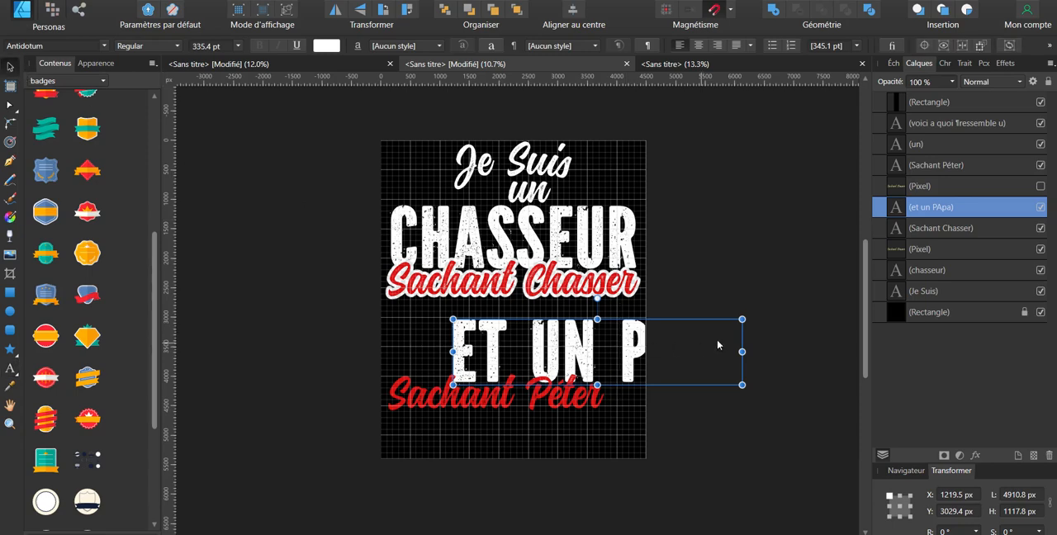
left_click_drag(743, 320, 691, 332)
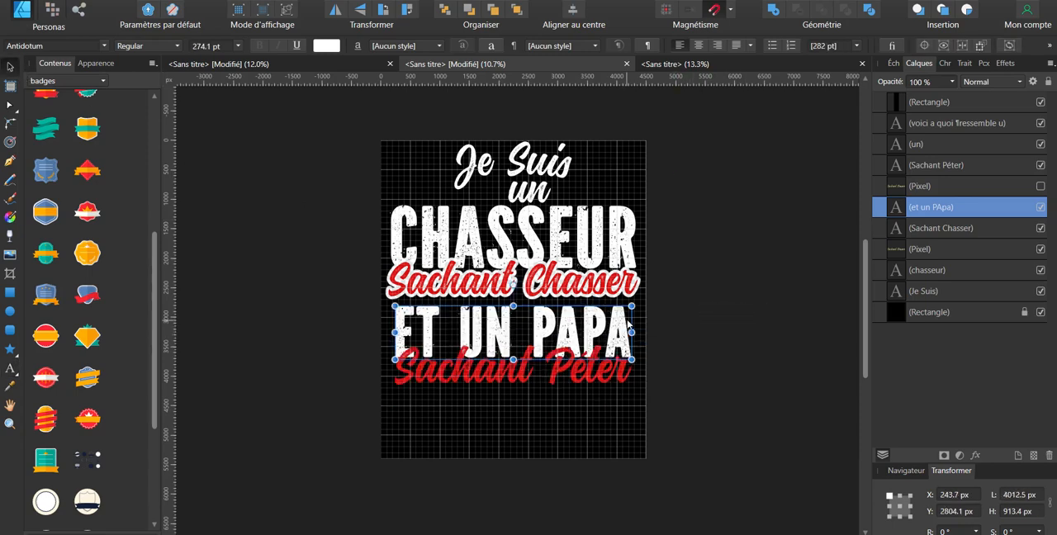
Step: Fit "et un PApa" and "Sachant Péter" to the width of the lines above, stack them beneath "Sachant Chasser", and centre "un"
left_click_drag(631, 306, 640, 304)
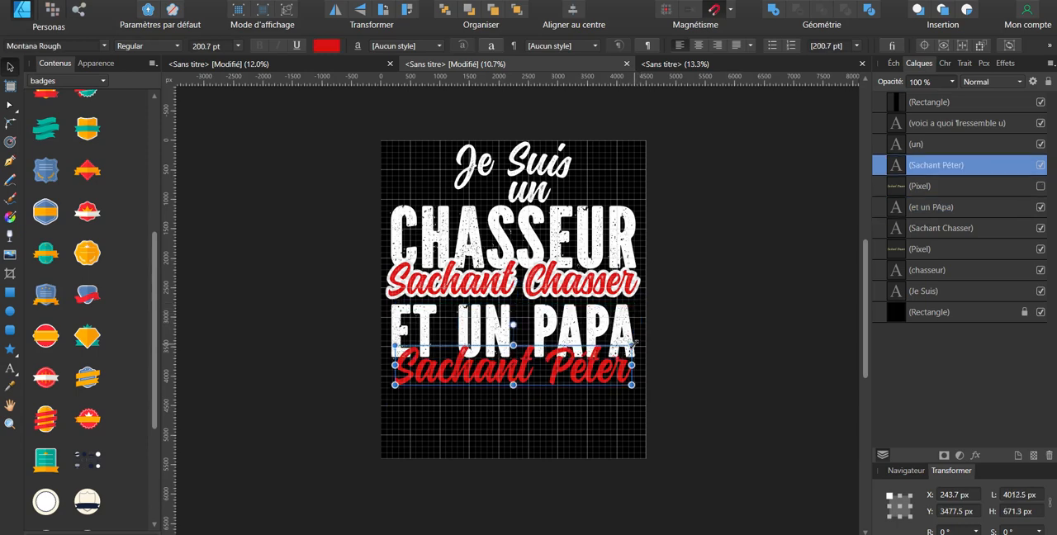
left_click_drag(633, 345, 642, 341)
left_click(535, 196)
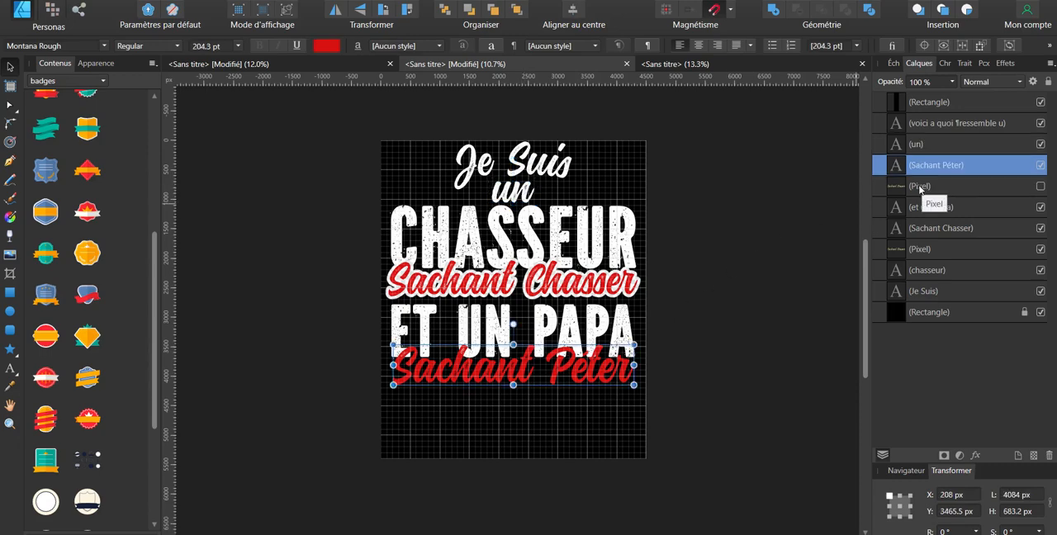
Step: Duplicate the "Sachant Péter" text directly beneath itself with an outline effect and rasterize the copy without preserving layer effects
left_click(1004, 62)
left_click(912, 64)
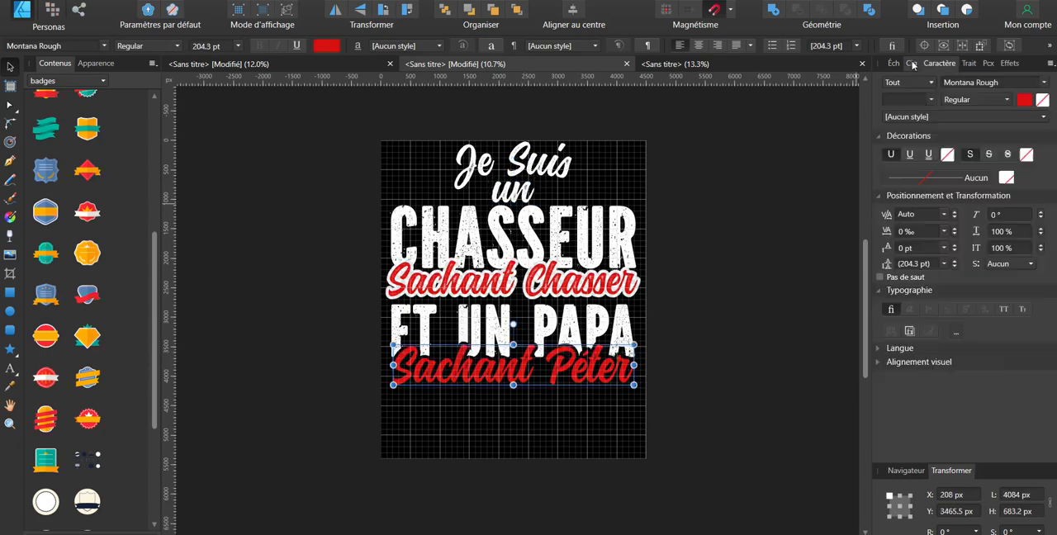
left_click(913, 65)
right_click(946, 190)
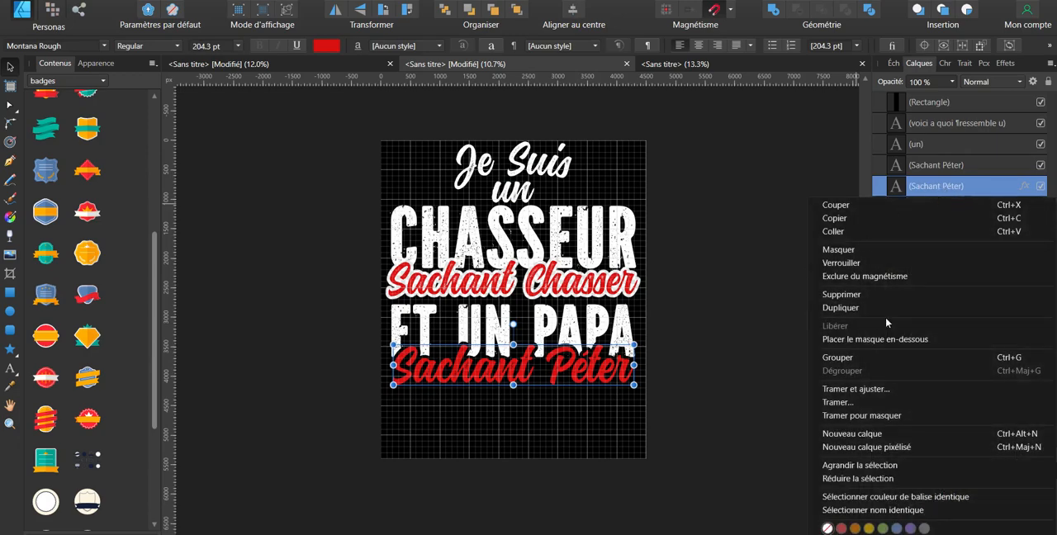
left_click(851, 403)
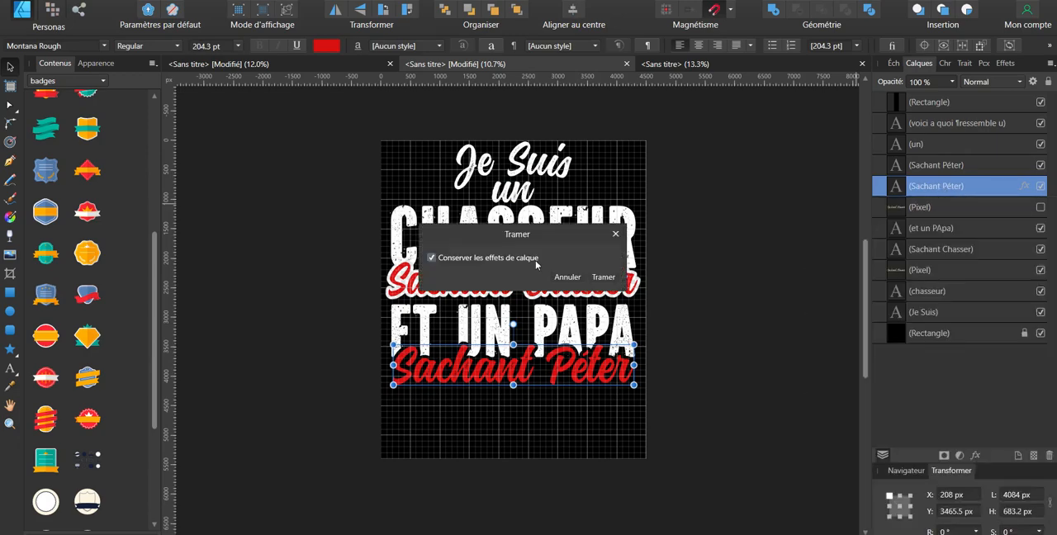
left_click(608, 279)
left_click(749, 327)
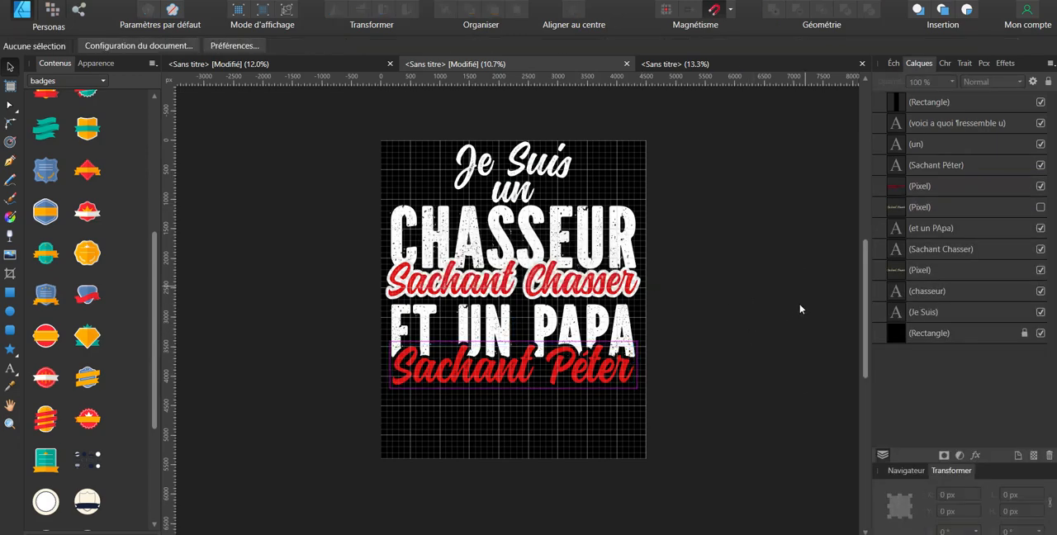
Step: Set the blend mode of the rasterized "Sachant Péter" outline layer to Effacer
left_click(919, 187)
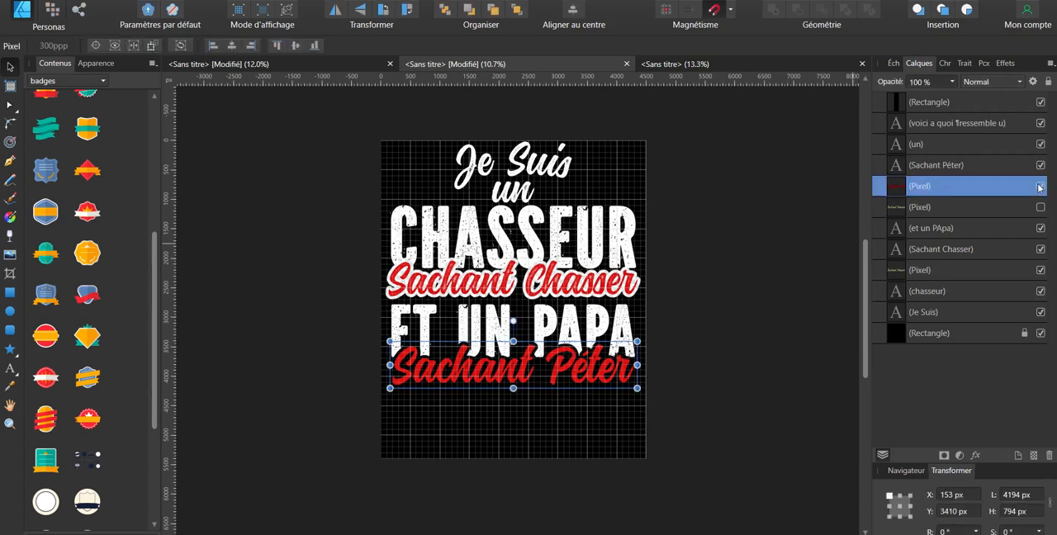
double_click(999, 187)
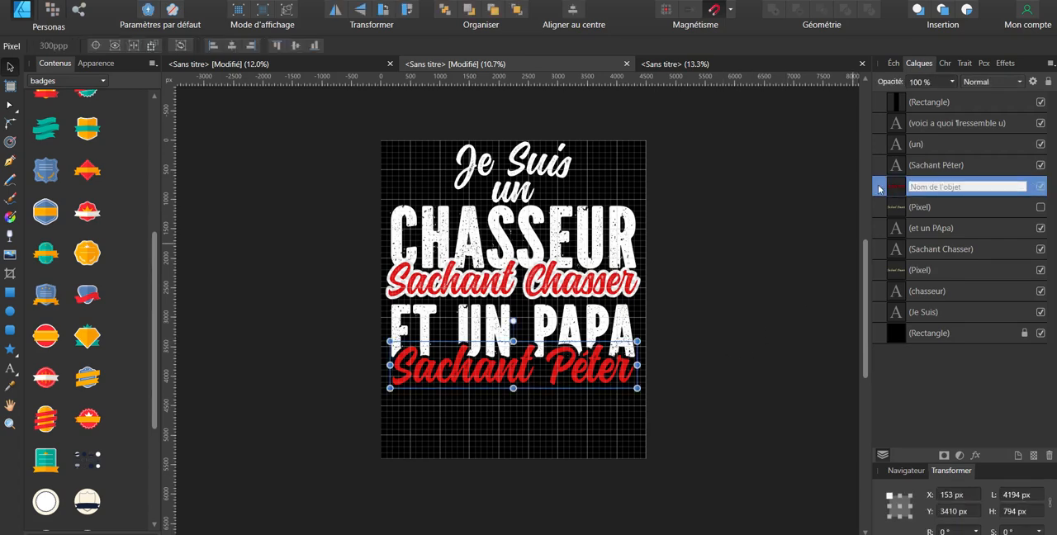
key("Escape")
left_click(995, 81)
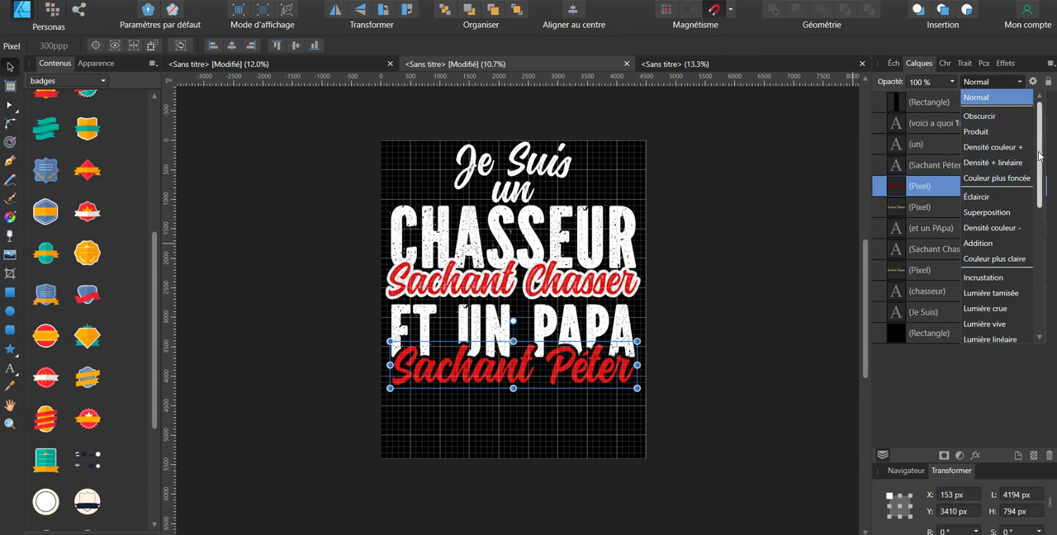
left_click_drag(1039, 155, 1039, 272)
left_click(990, 331)
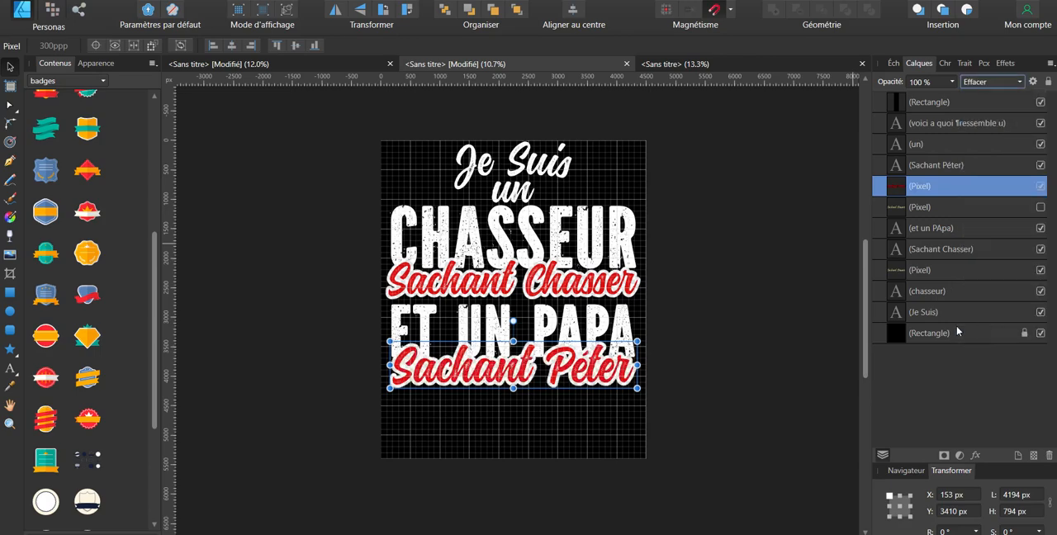
left_click(755, 327)
Step: Scale down the word "un" slightly so it sits clear between "Je Suis" and "CHASSEUR"
left_click(518, 188)
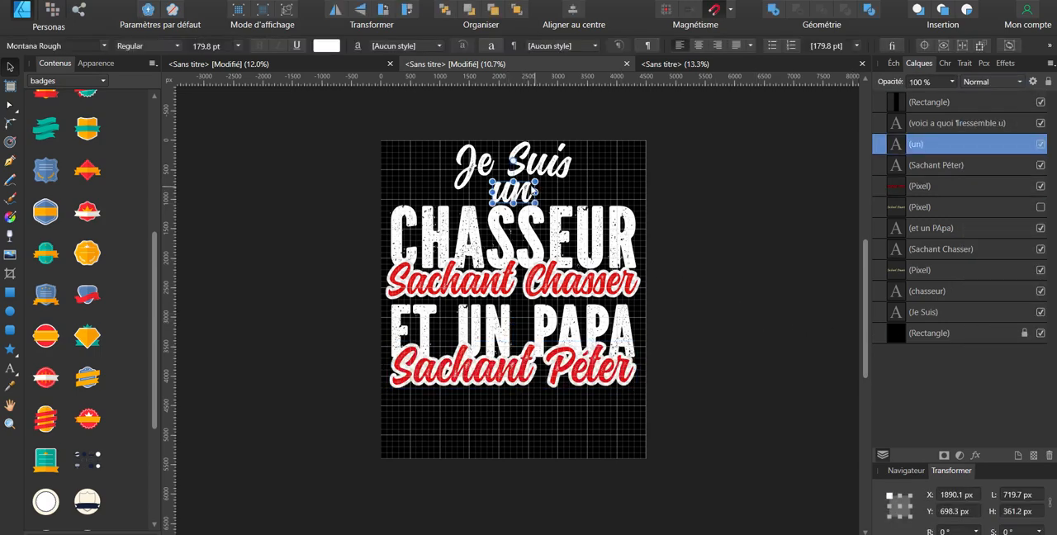
left_click_drag(535, 182, 529, 185)
left_click(753, 163)
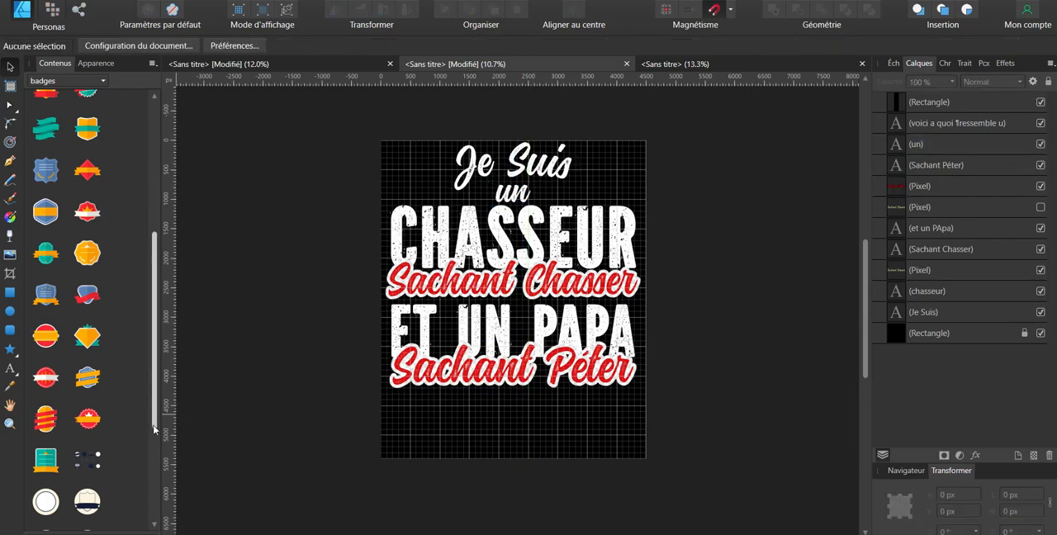
Step: Place the running boar from the "chasse" assets beside "Je Suis" and add a mirrored copy on the opposite side
left_click(72, 89)
scroll(145, 261, "down", 10)
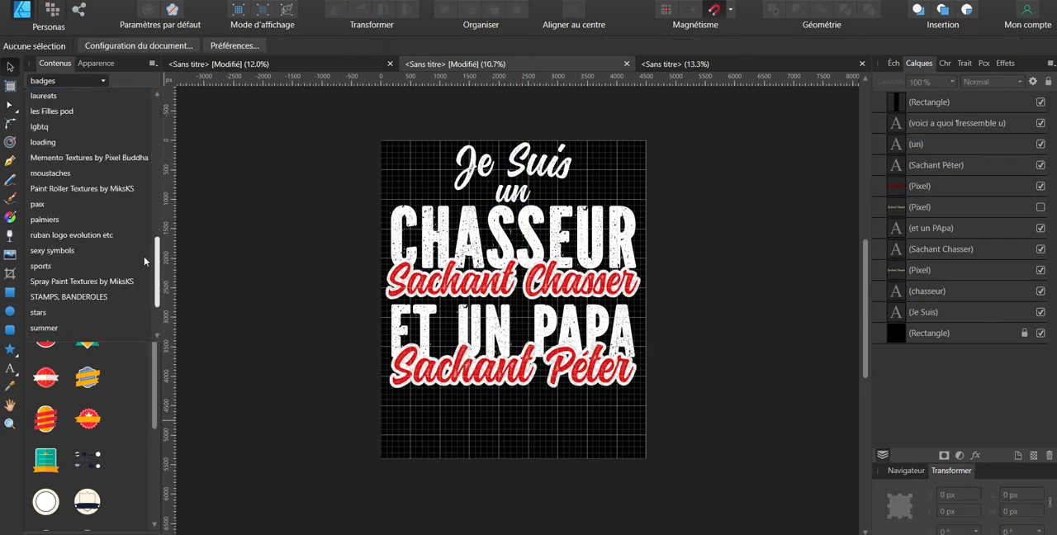
scroll(144, 261, "up", 10)
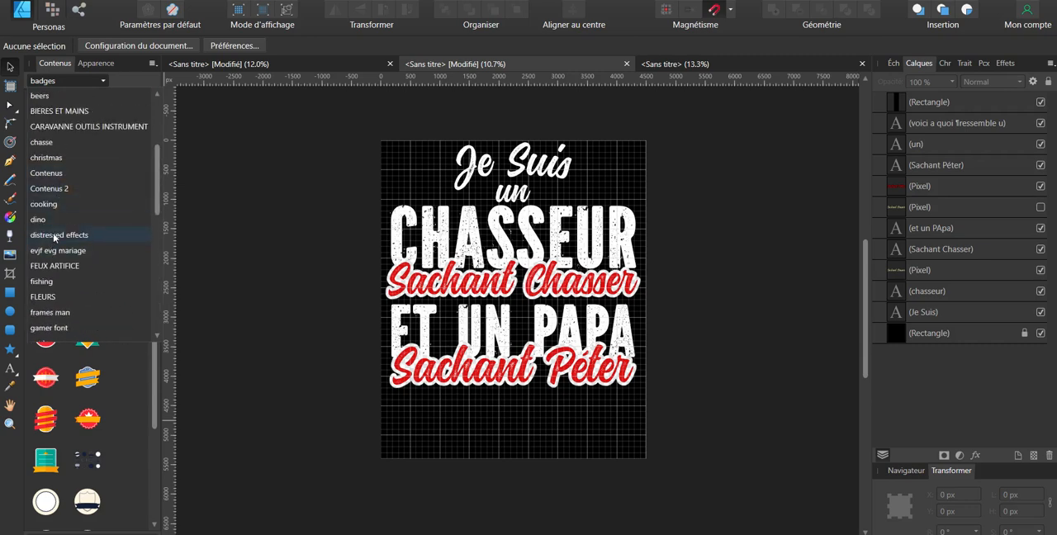
left_click(45, 142)
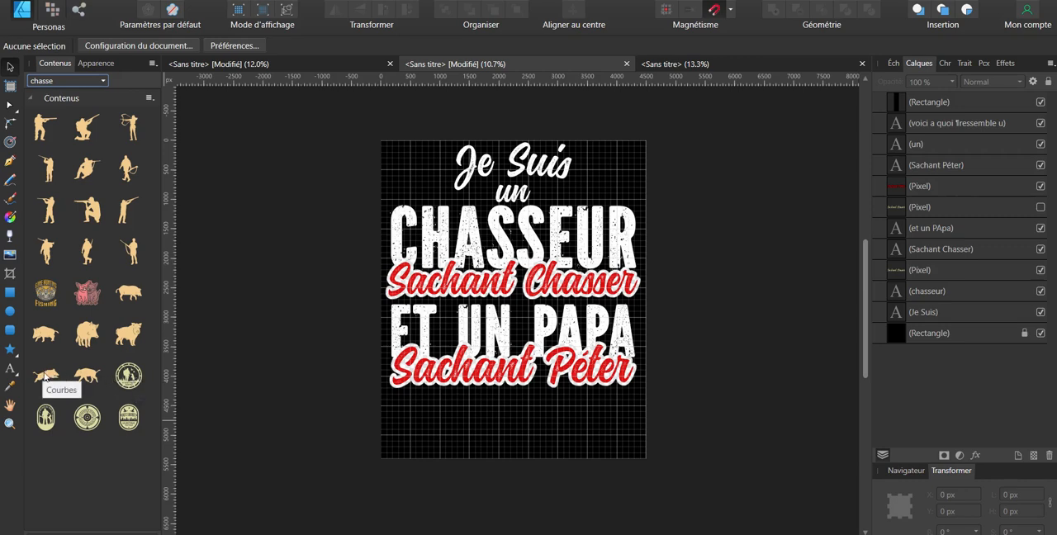
left_click_drag(46, 376, 428, 186)
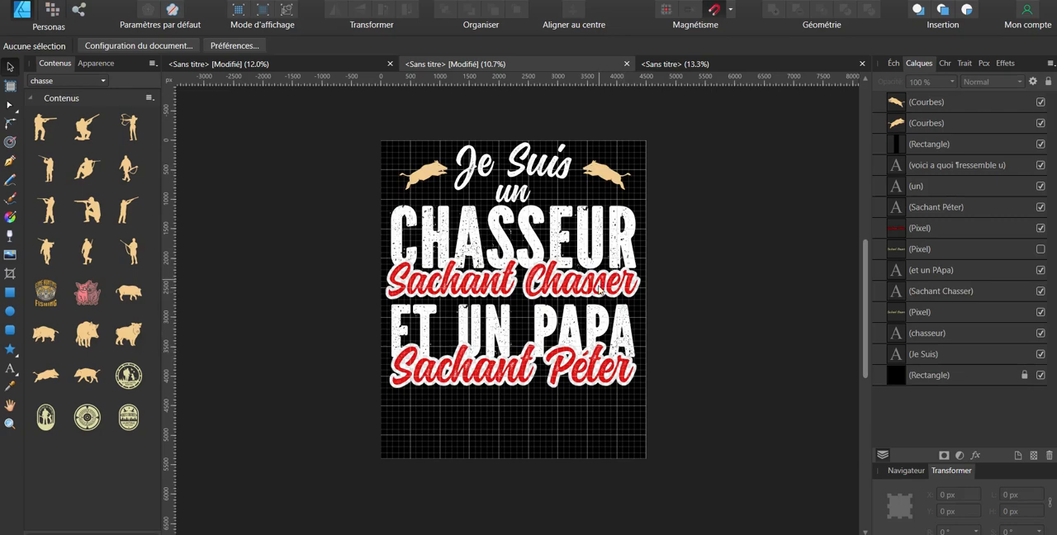
Step: Group all the slogan texts, erase outlines and both boars into a single group
left_click_drag(700, 413, 272, 85)
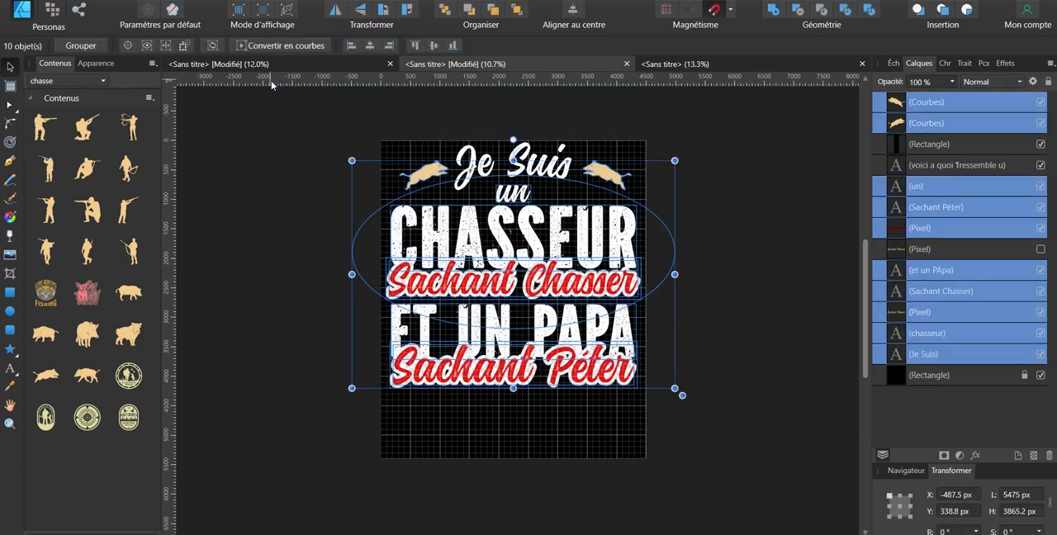
key("ctrl+g")
left_click(734, 205)
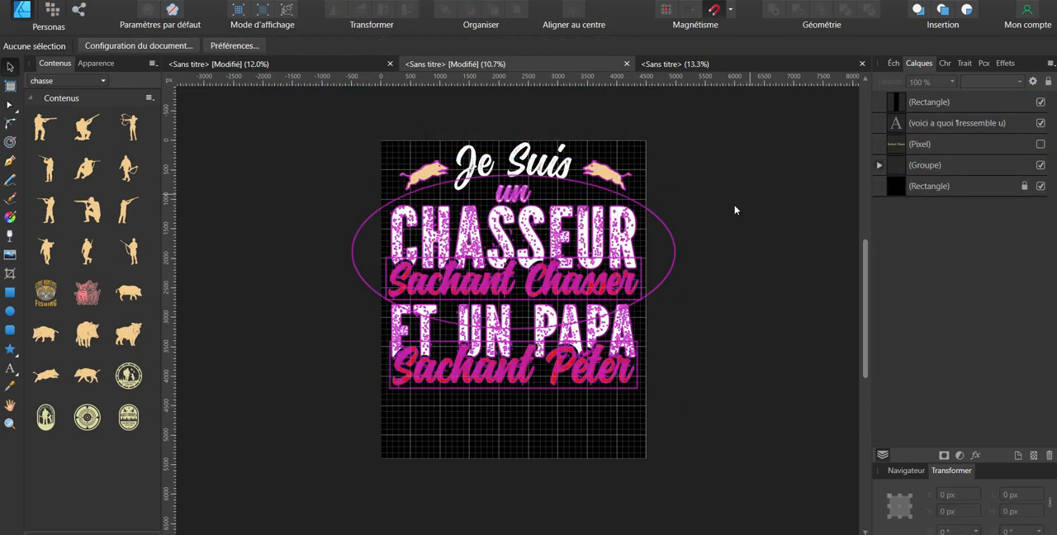
left_click(802, 224)
Step: Recolour the white slogan lettering and both boars with the recently used pale beige
left_click(641, 238)
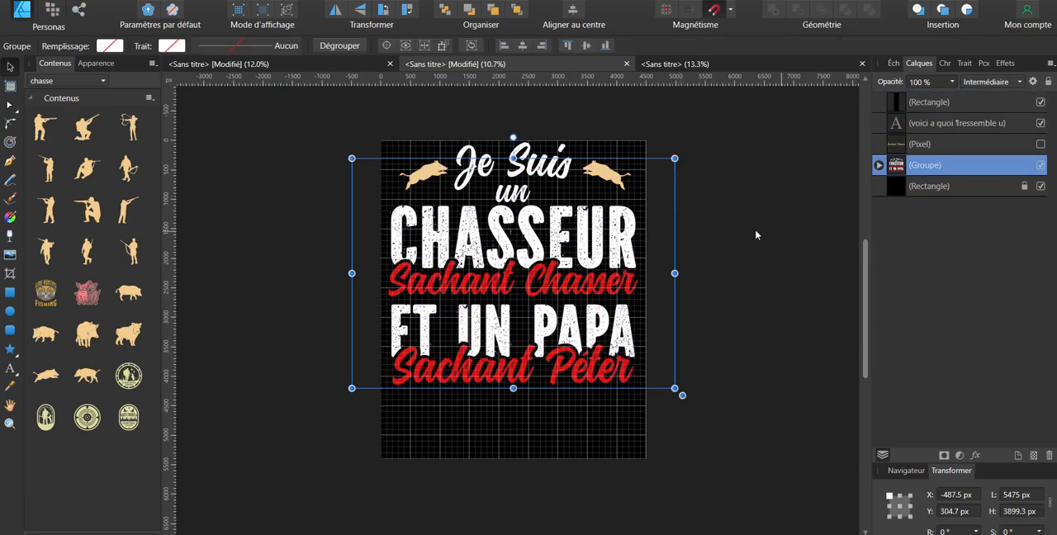
double_click(597, 231)
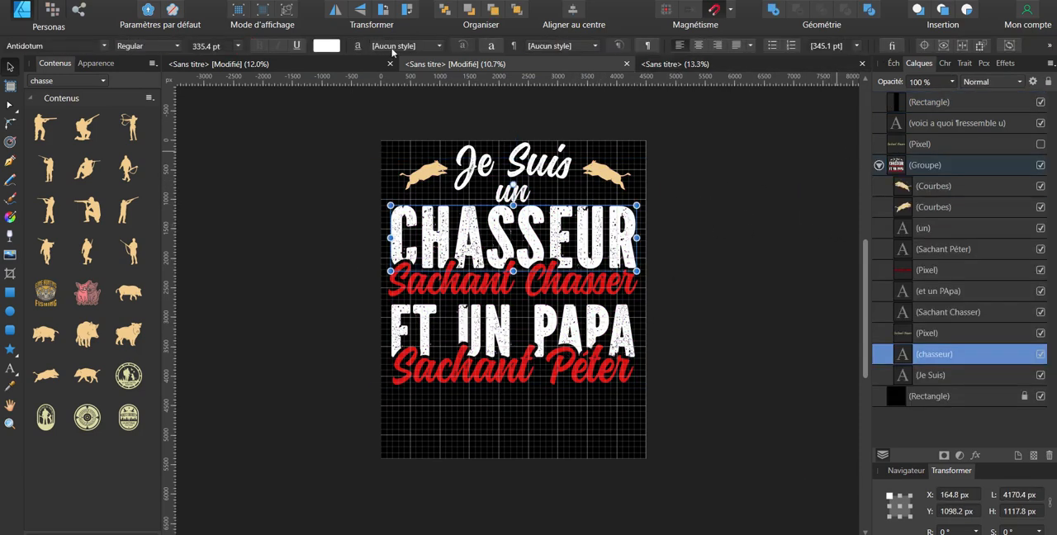
left_click(893, 64)
left_click(934, 88)
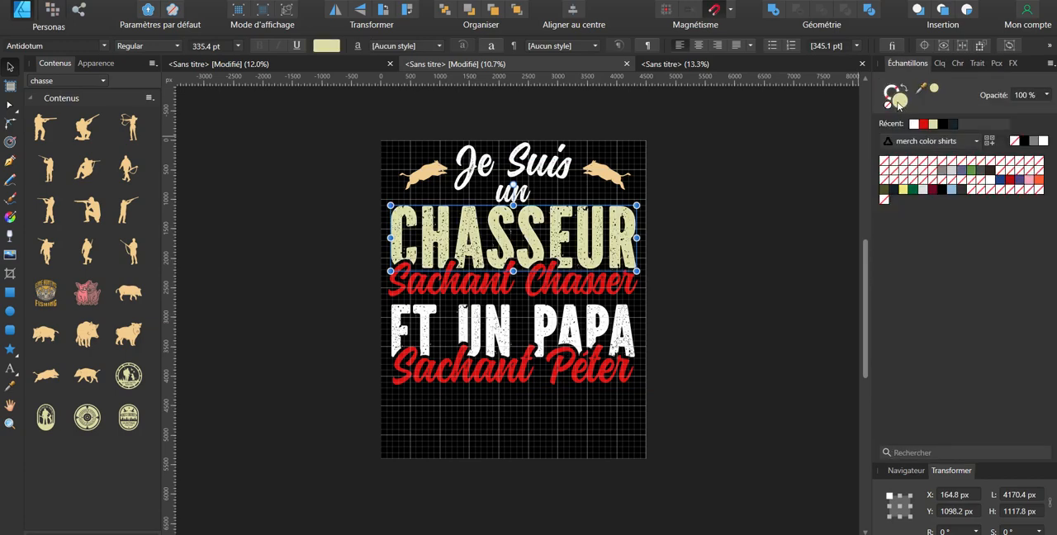
left_click(897, 100)
left_click(735, 345)
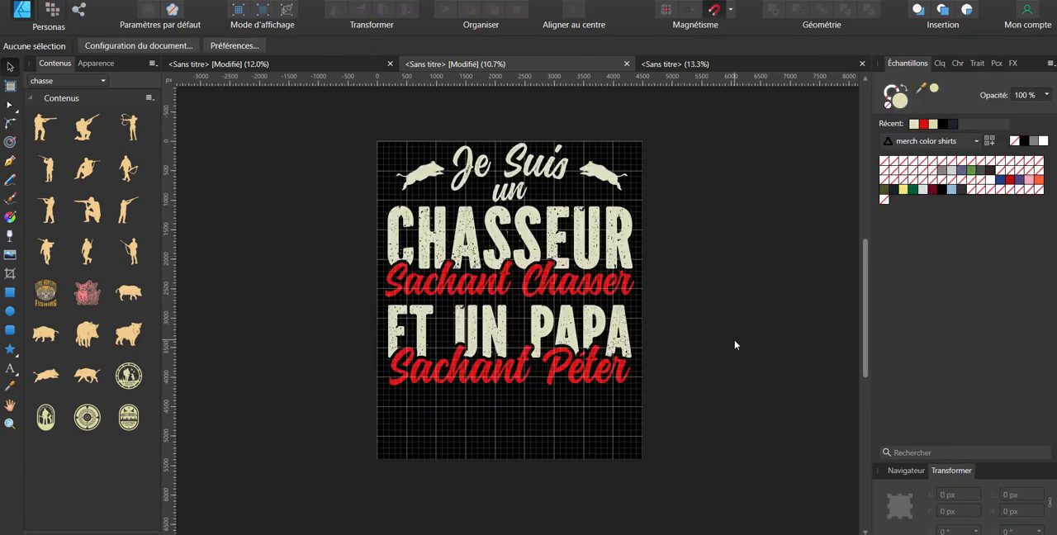
Step: Hide the black background rectangle and create a new blank transparent document
left_click(942, 63)
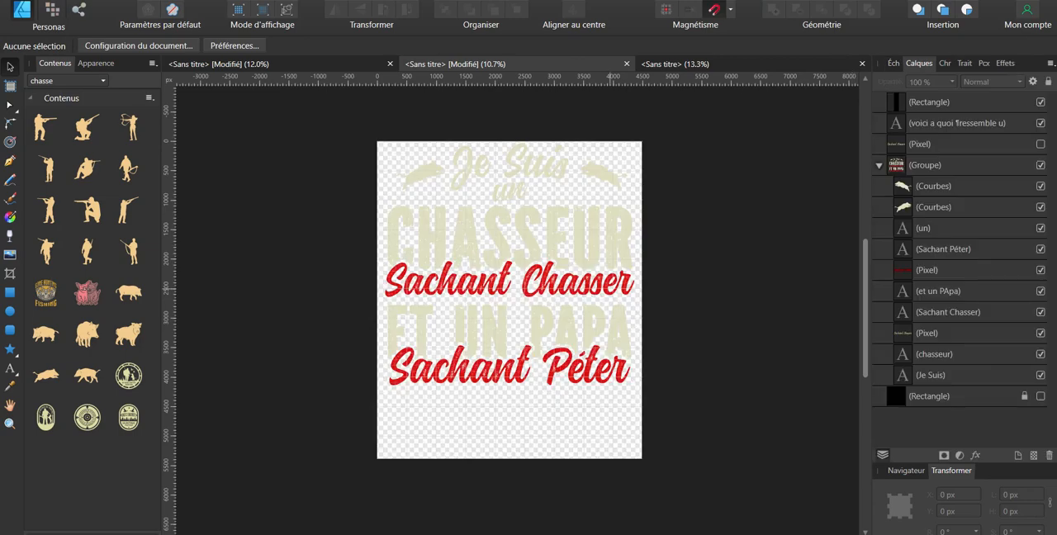
left_click(48, 1)
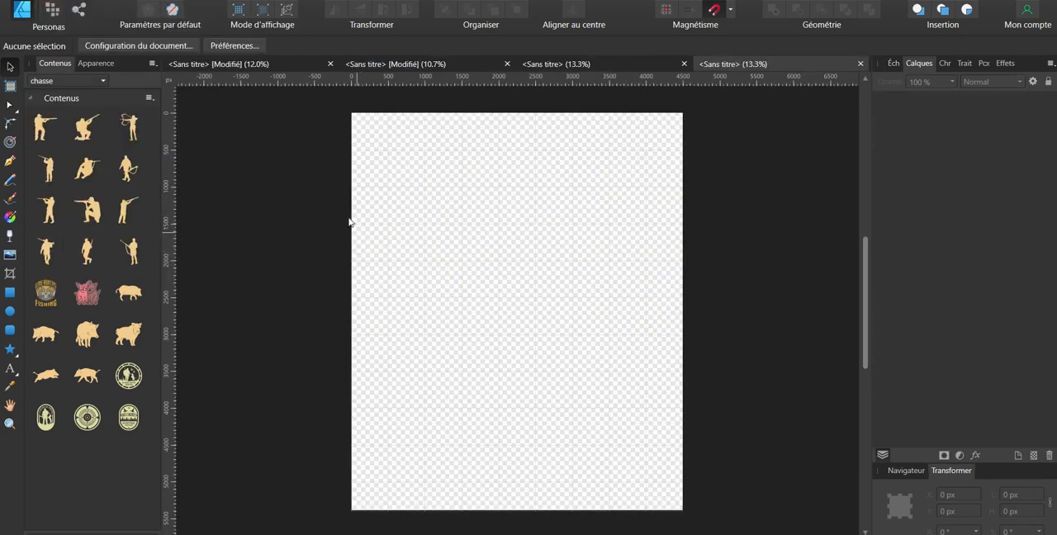
Step: In the "Meilleur Papa en Vue" document, move the T-shirt reference image off the page and lock the four Momento PNG 6 images
left_click(274, 64)
left_click_drag(493, 264, 839, 353)
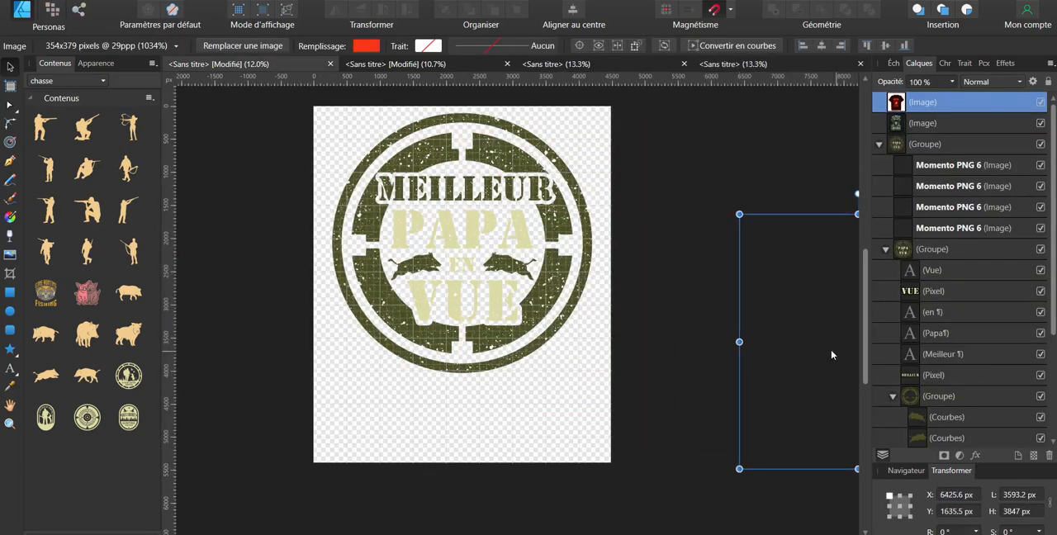
left_click(472, 237)
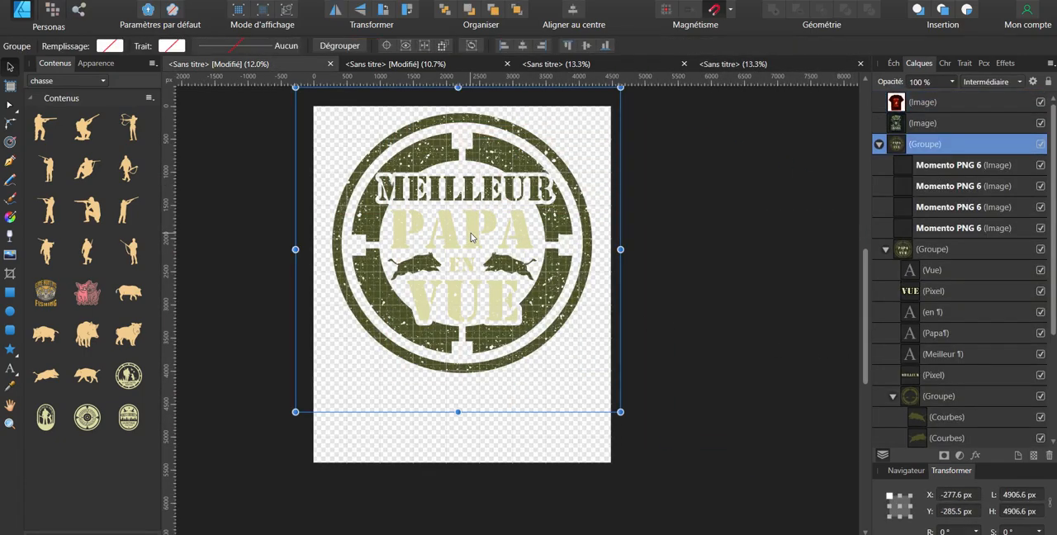
left_click(933, 166)
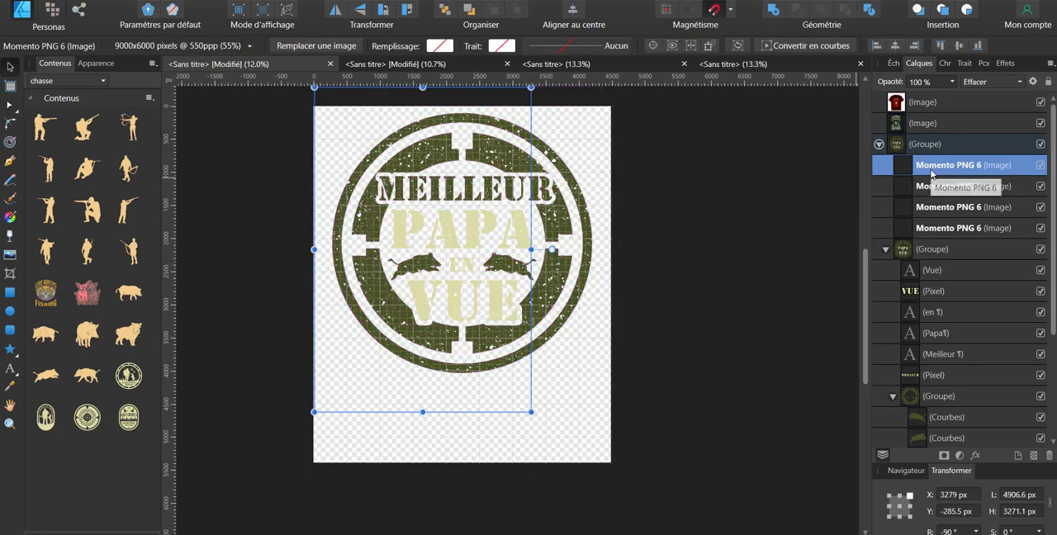
key("ctrl+a")
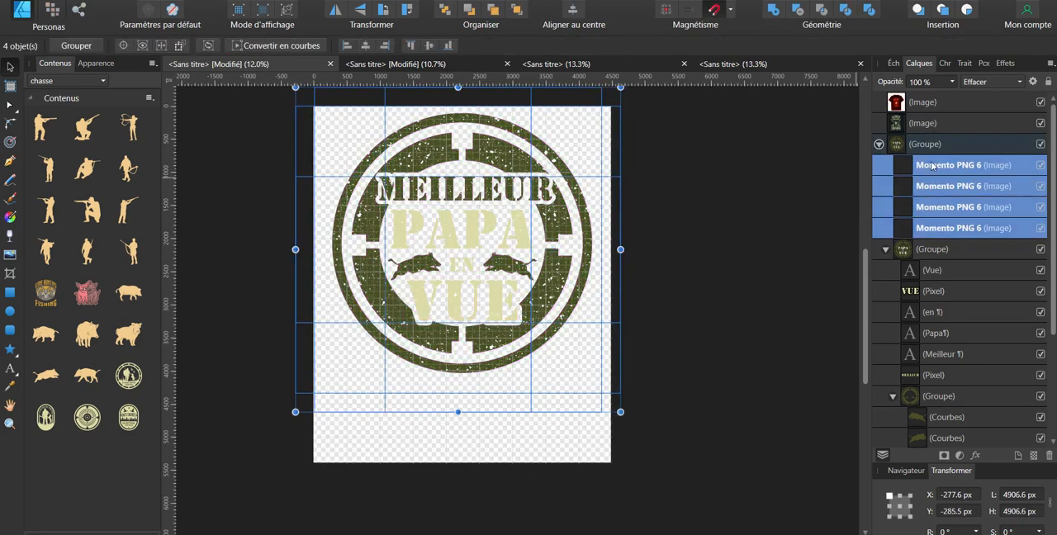
right_click(933, 170)
left_click(859, 242)
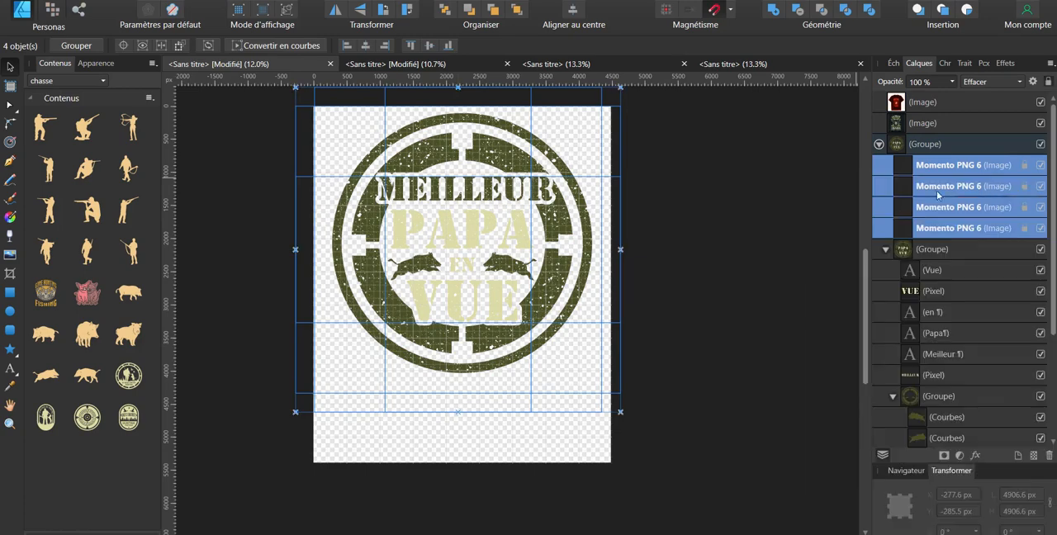
left_click(758, 227)
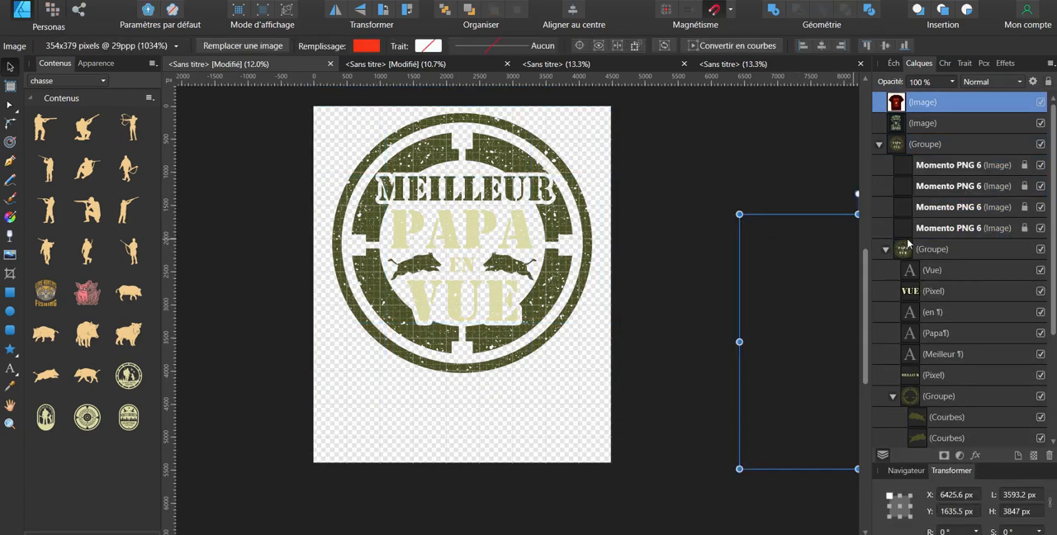
Step: Move the "Meilleur Papa en Vue" texts and both boars out of the target circle to the area below it
left_click(421, 264, "ctrl")
left_click(460, 267, "ctrl")
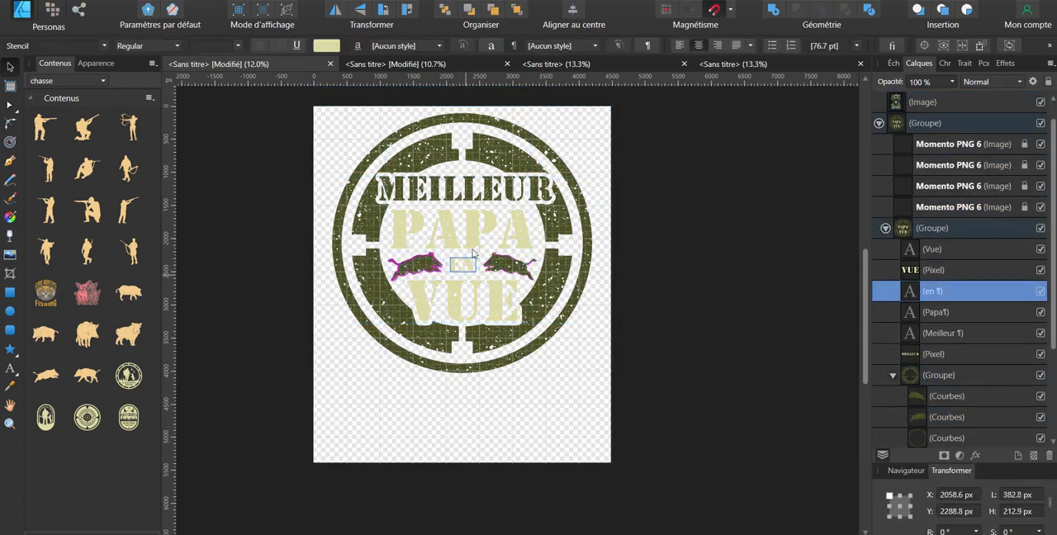
left_click(476, 238, "ctrl")
left_click_drag(476, 239, 491, 449)
left_click(421, 266, "ctrl")
left_click(515, 266, "ctrl+shift")
left_click_drag(516, 266, 597, 408)
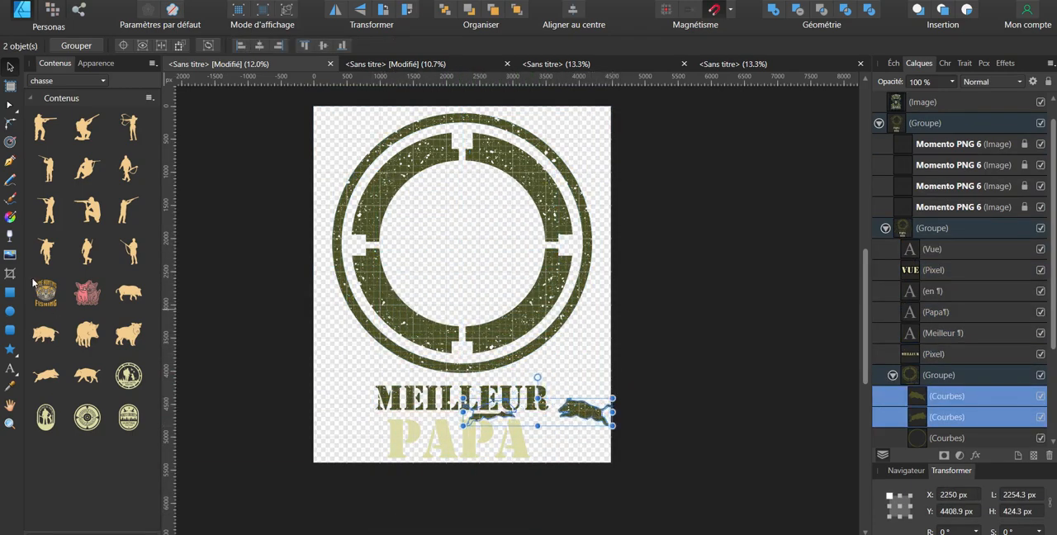
Step: Try placing the red beer mug from the "beers" assets in the centre of the target circle
left_click(98, 79)
left_click(82, 93)
left_click_drag(88, 376, 453, 245)
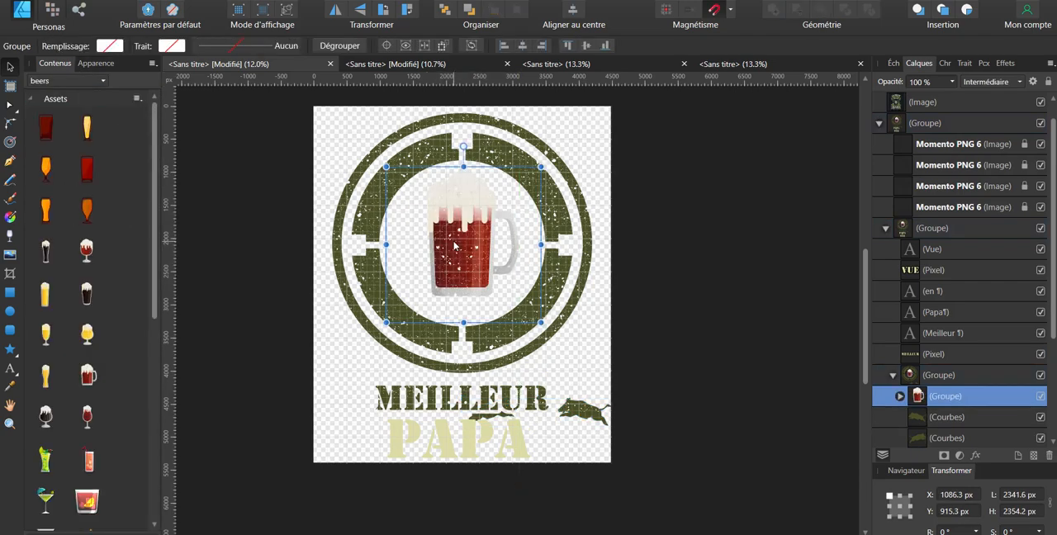
key("ctrl+z")
Step: Remove the red beer mug from the target circle and switch the asset library to "BIERES ET MAINS"
scroll(119, 402, "down", 5)
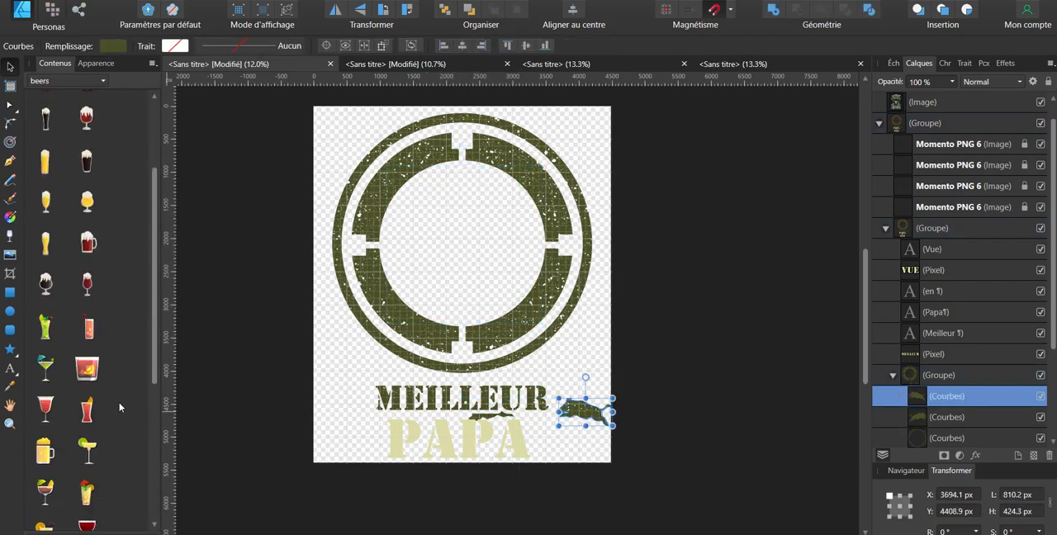
scroll(121, 402, "down", 2)
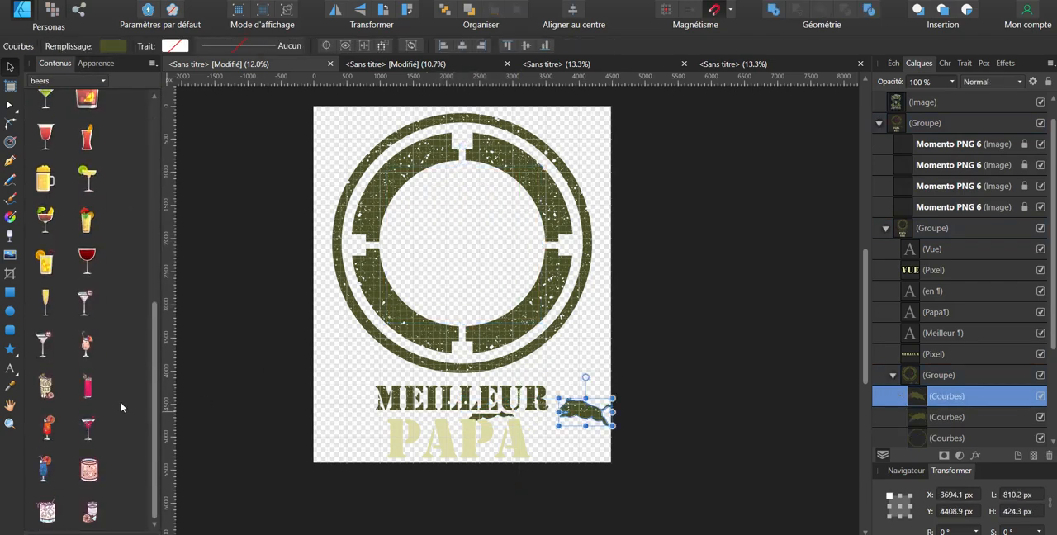
left_click(79, 80)
left_click(96, 110)
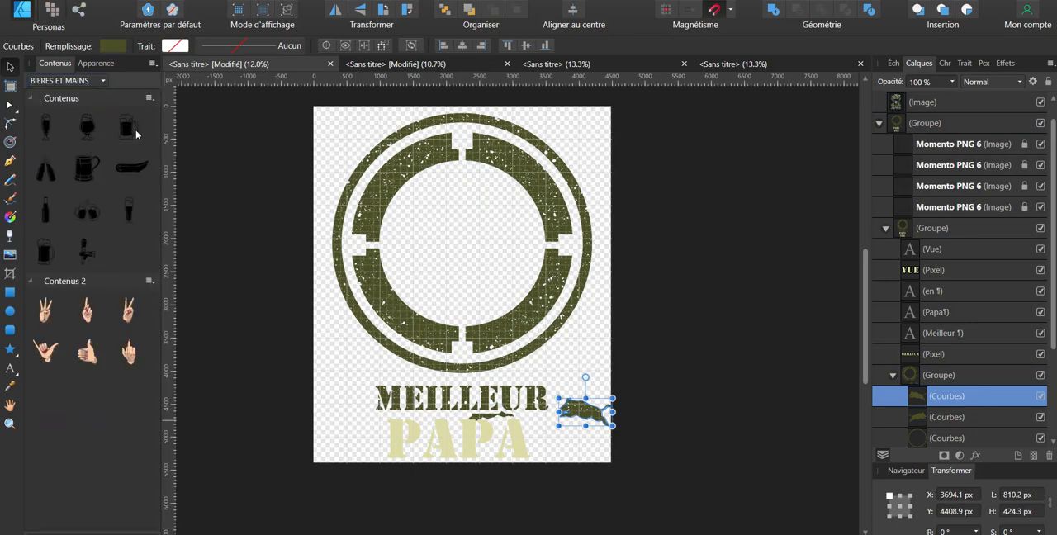
Step: Place the black line-art beer mug inside the target circle, tilted about 11°, about 1183 px wide, and fill it pale beige
left_click_drag(137, 134, 425, 228)
left_click_drag(495, 177, 507, 175)
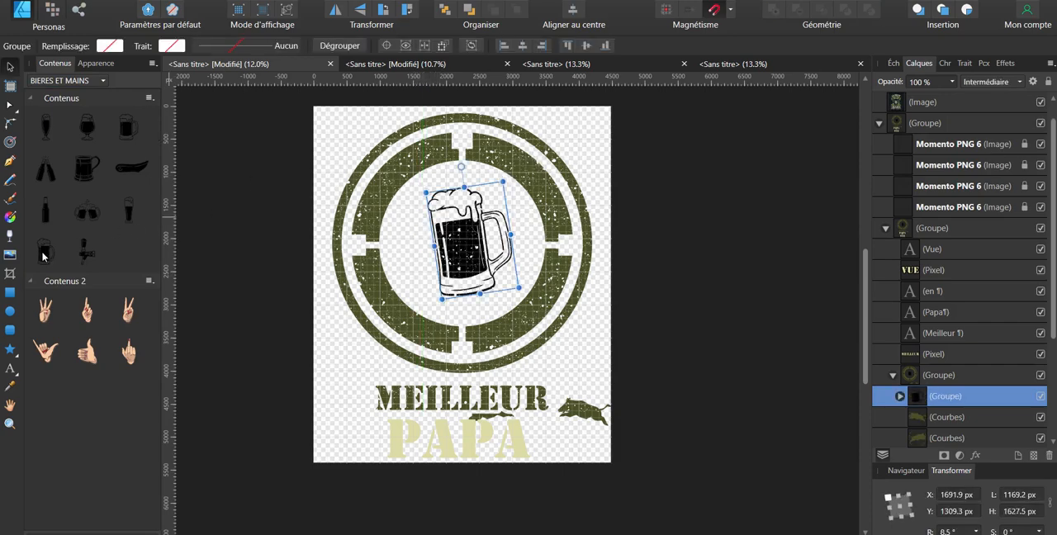
left_click_drag(43, 256, 417, 244)
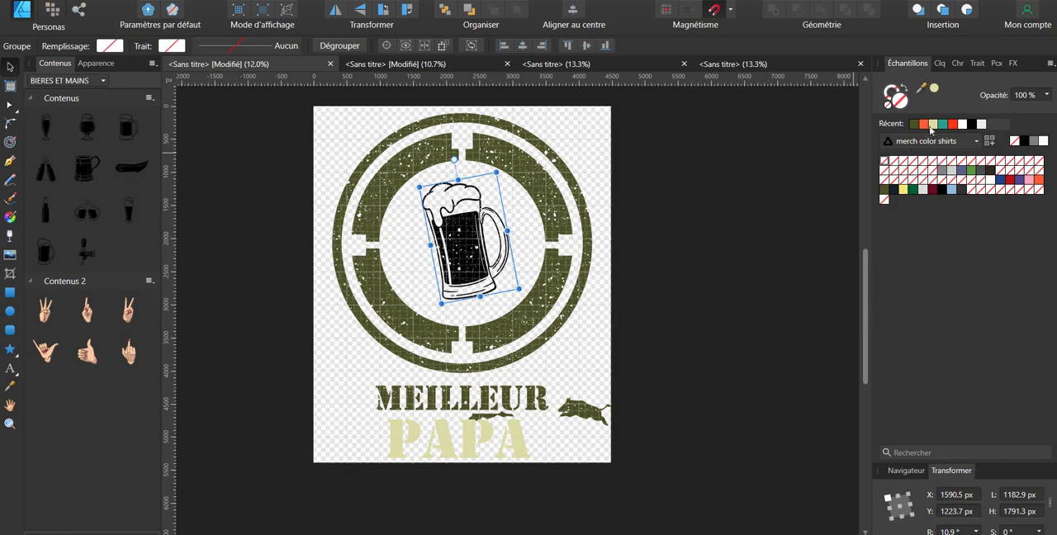
left_click(932, 124)
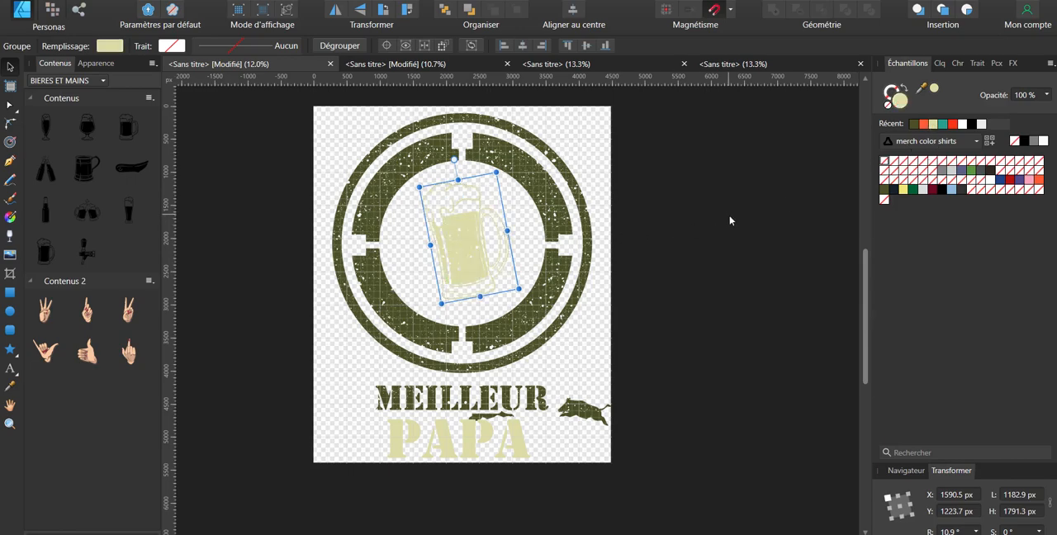
Step: Fill the four thick inner segments of the target with the mug's pale beige
left_click(528, 191)
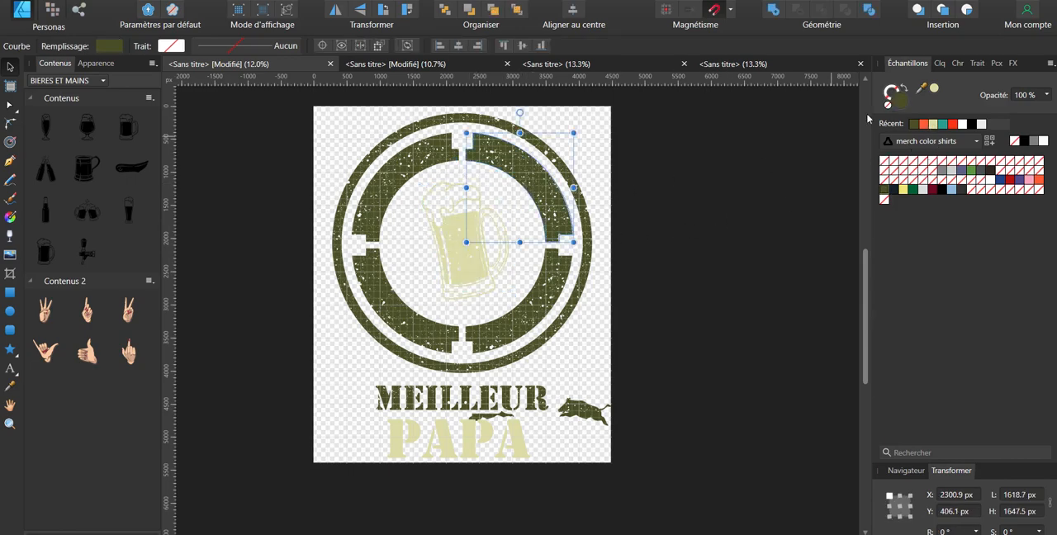
left_click(370, 197, "shift")
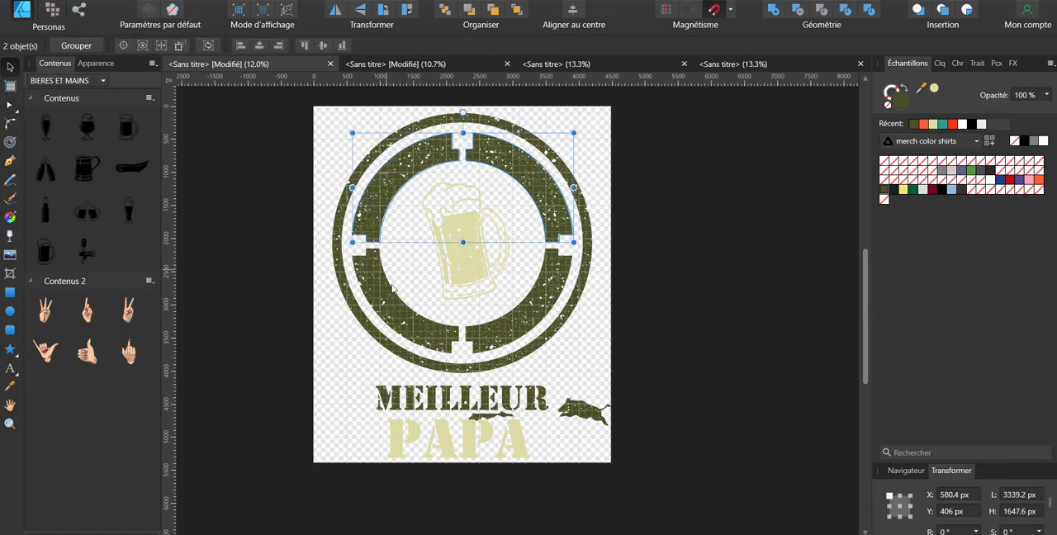
left_click(391, 287, "shift")
left_click(521, 313, "shift")
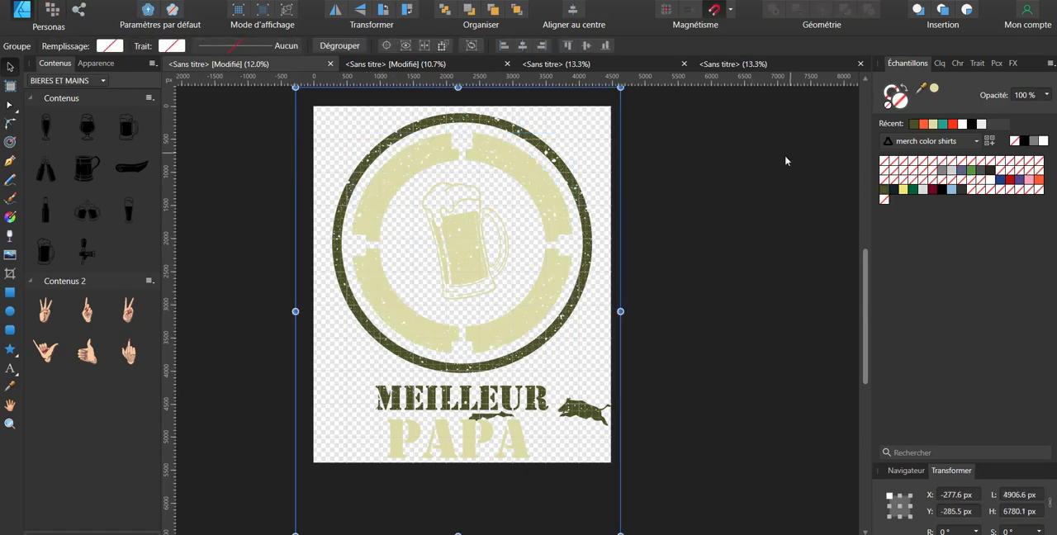
Step: Fill the target's outer ring with red
left_click(508, 173)
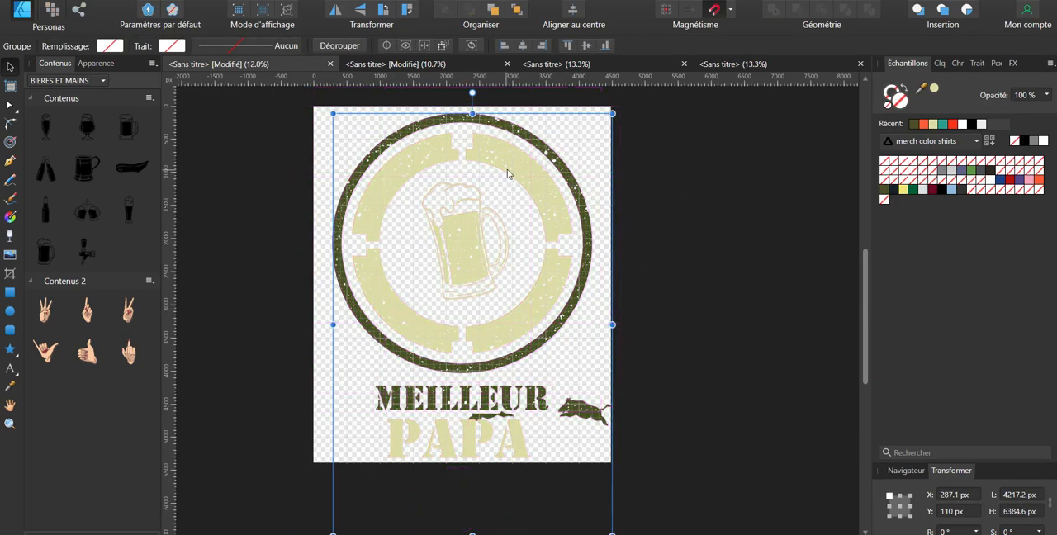
double_click(543, 149)
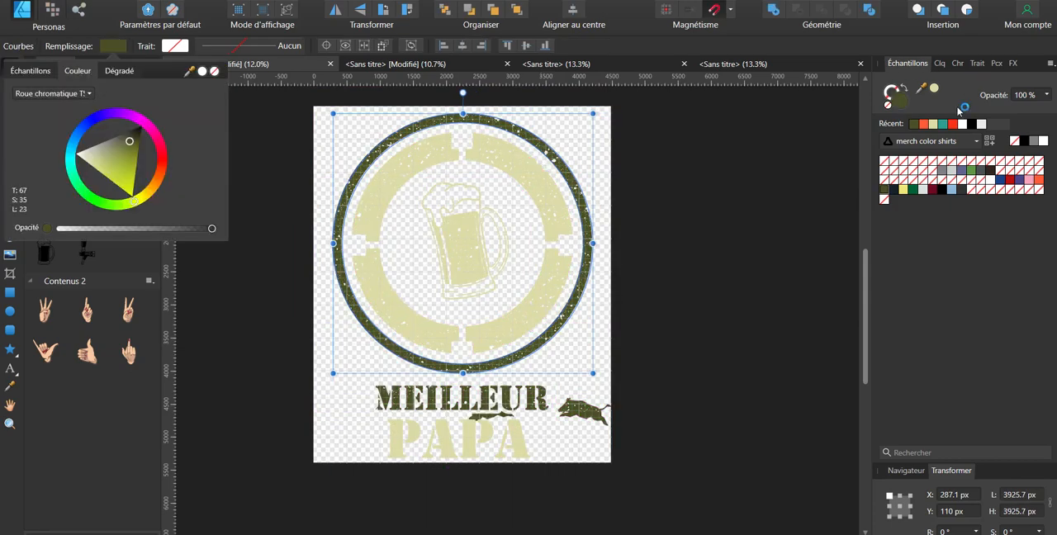
left_click(953, 125)
left_click(955, 125)
left_click(661, 209)
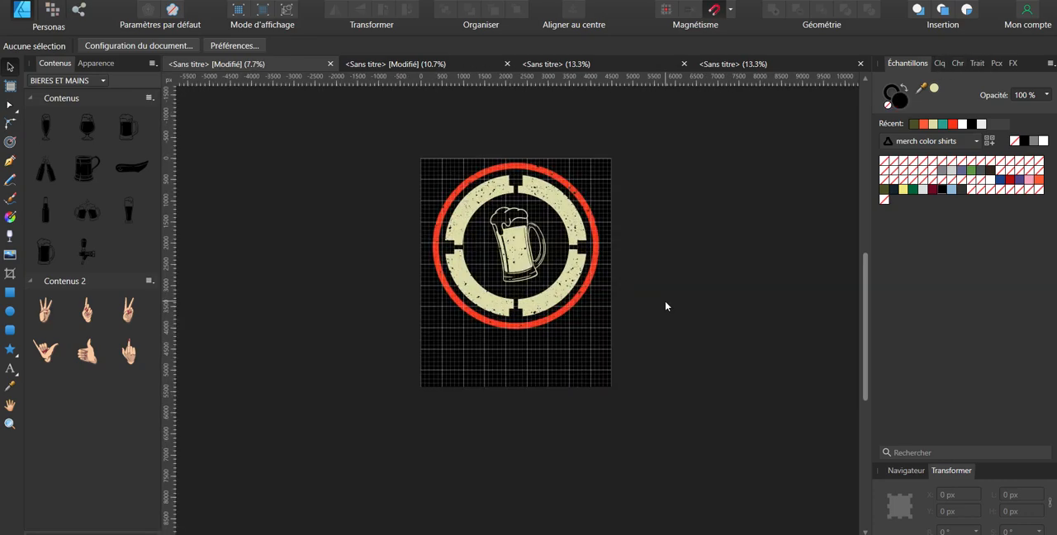
Step: Put "CHASSEUR" and "CUITEUR" in pale beige Stencil below the target on the black background and colour the letters "CUITE" red
scroll(666, 306, "up", 2)
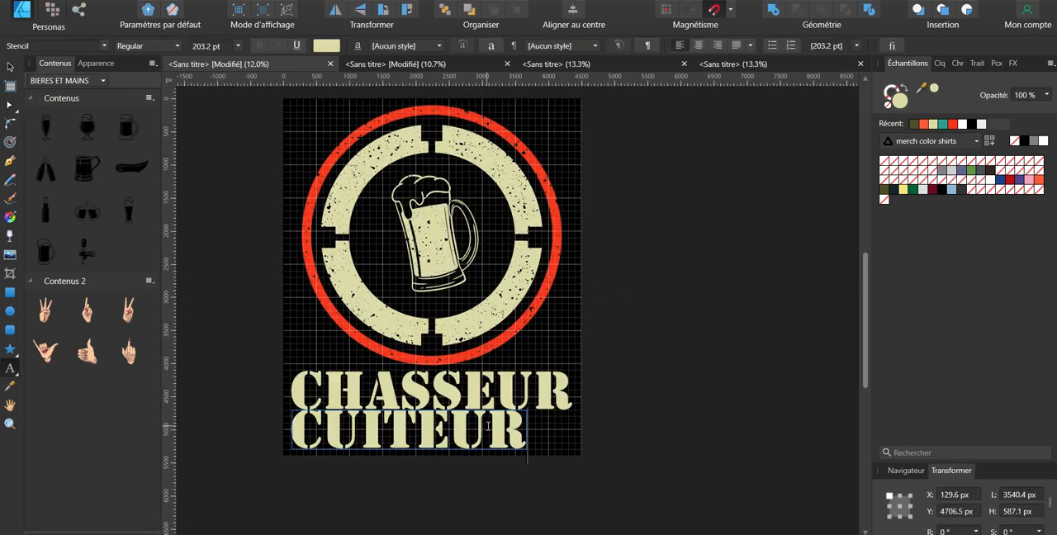
key("Escape")
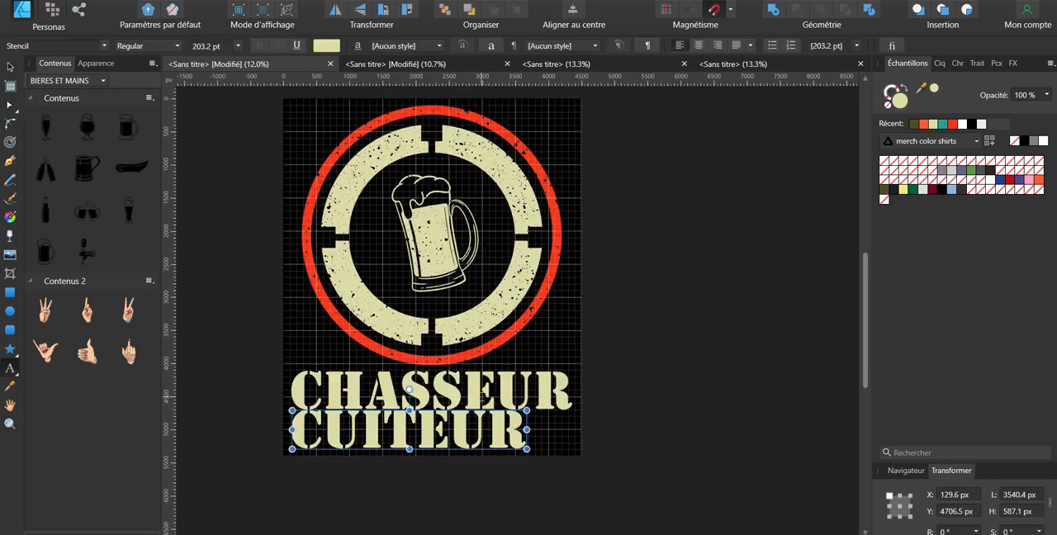
left_click_drag(293, 431, 450, 431)
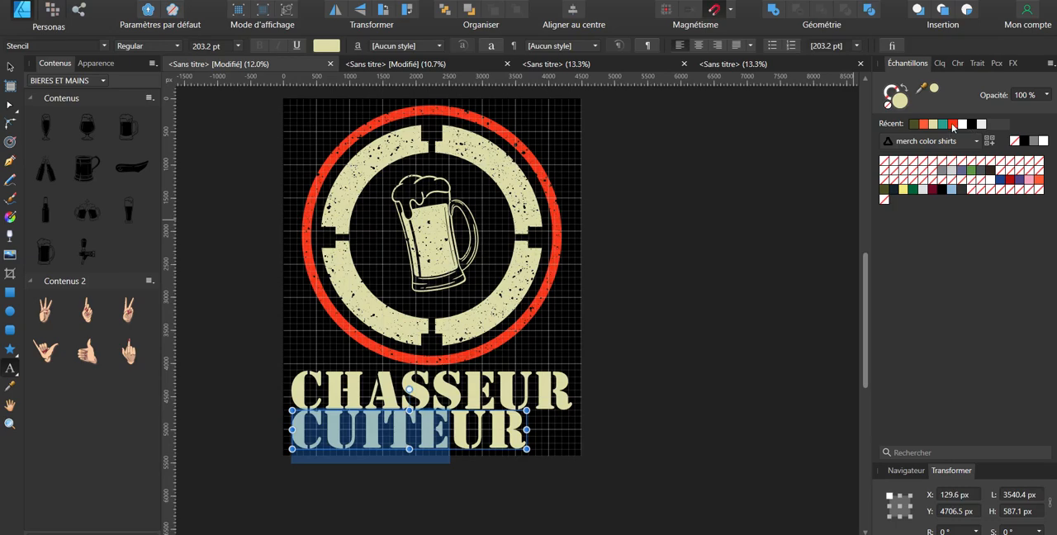
left_click(953, 124)
left_click(760, 371)
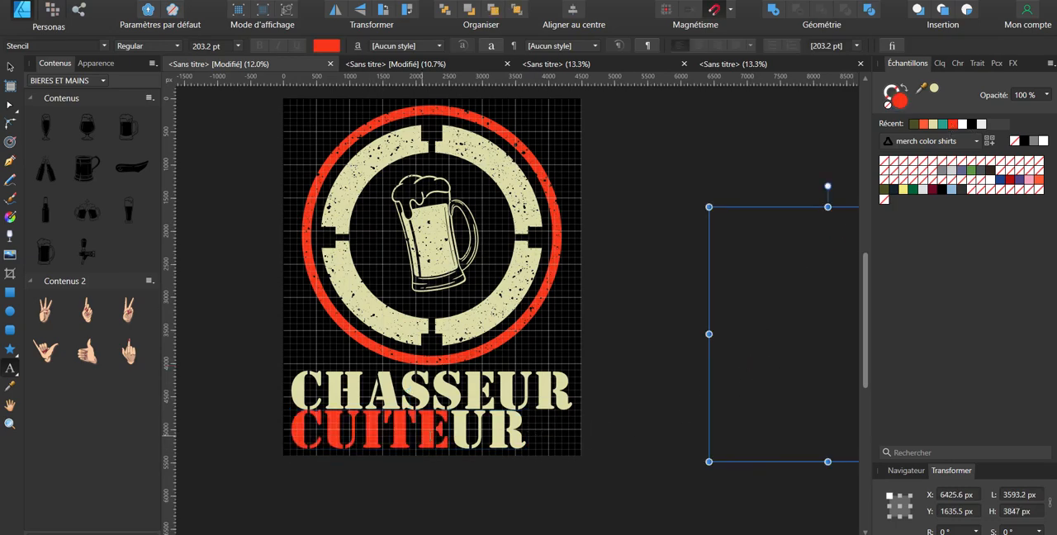
Step: Centre the "CUITEUR" line beneath "CHASSEUR"
left_click(13, 66)
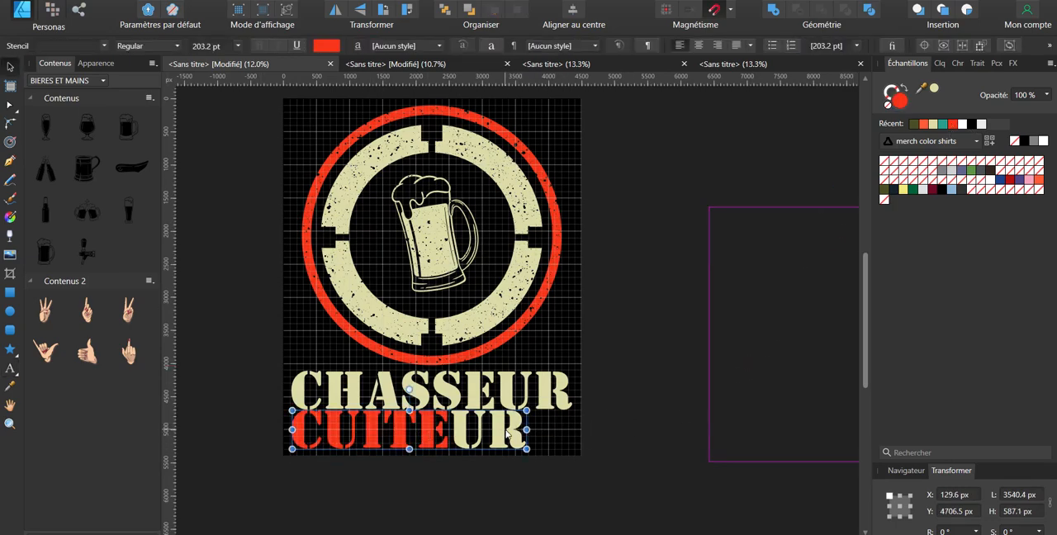
left_click(516, 442)
left_click(647, 389)
scroll(647, 389, "down", 3)
scroll(636, 387, "up", 2)
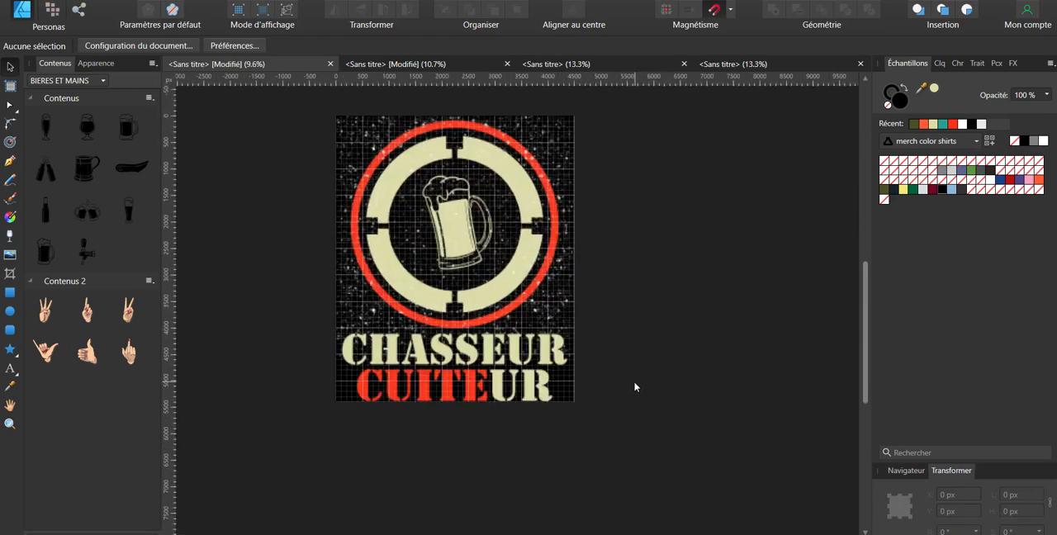
Step: Group the target with its beer mug and the "Chasseur" and "cuiteur" texts below the Momento PNG 6 layers
left_click(942, 64)
left_click(937, 250)
left_click(938, 188, "shift")
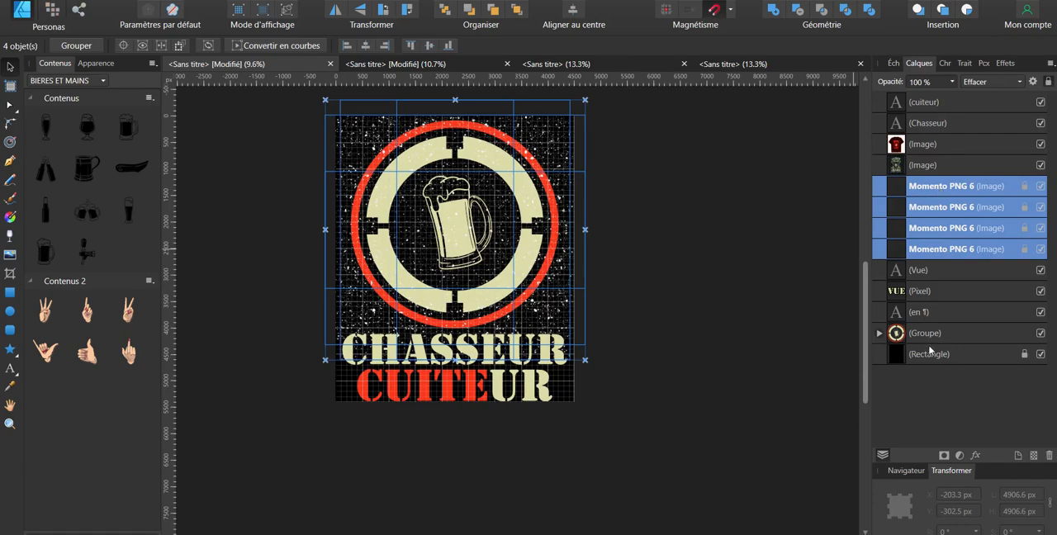
left_click(710, 463)
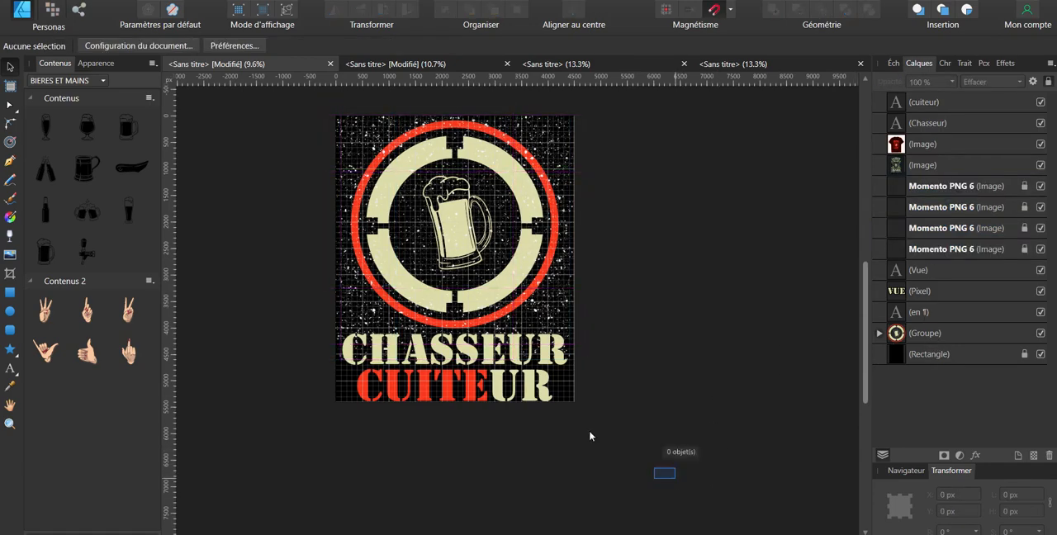
left_click_drag(254, 50, 281, 78)
key("ctrl+g")
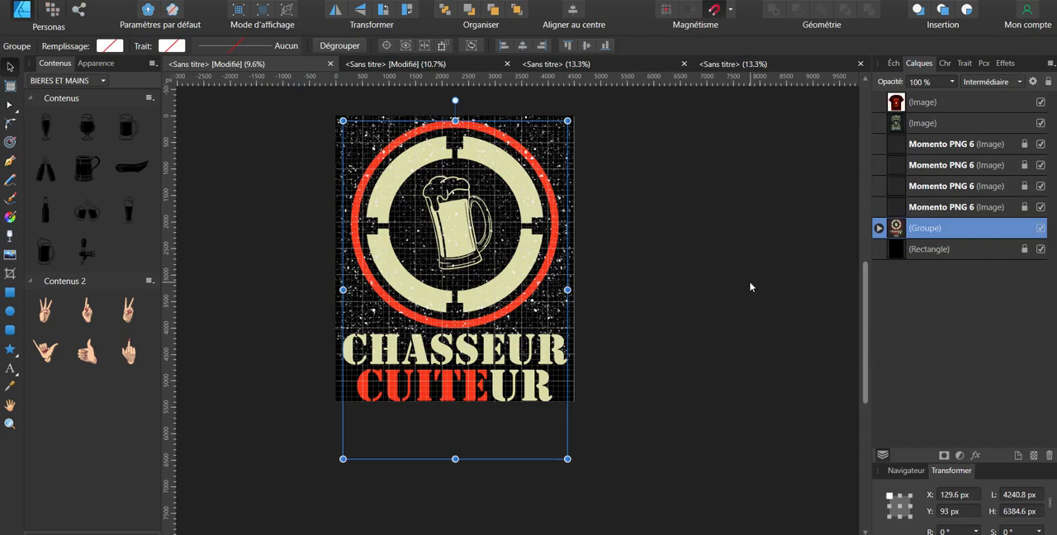
Step: Move the Momento PNG 6 erase textures into the design group and add a fifth copy over the slogan
left_click_drag(929, 228, 928, 265)
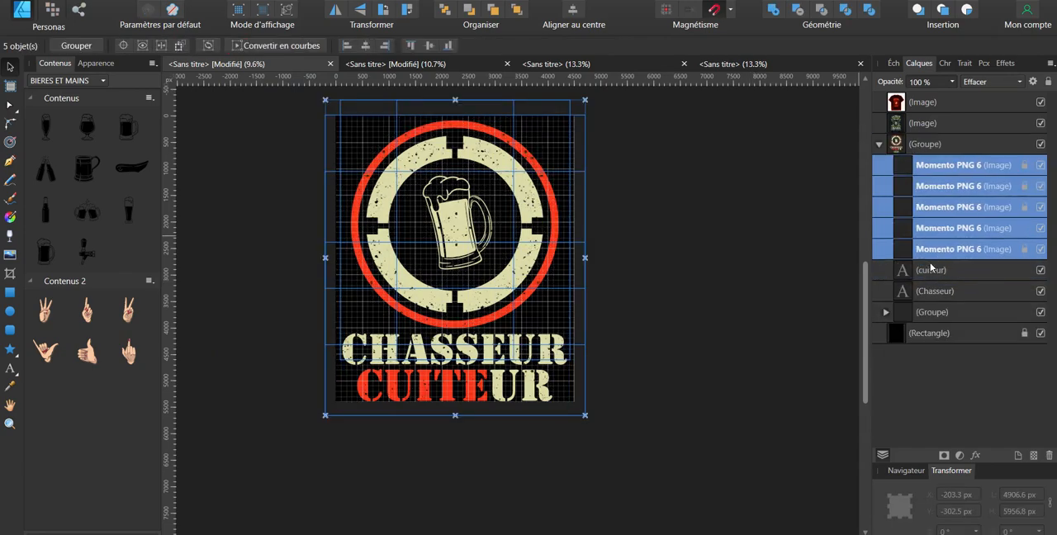
left_click(1002, 83)
left_click(633, 263)
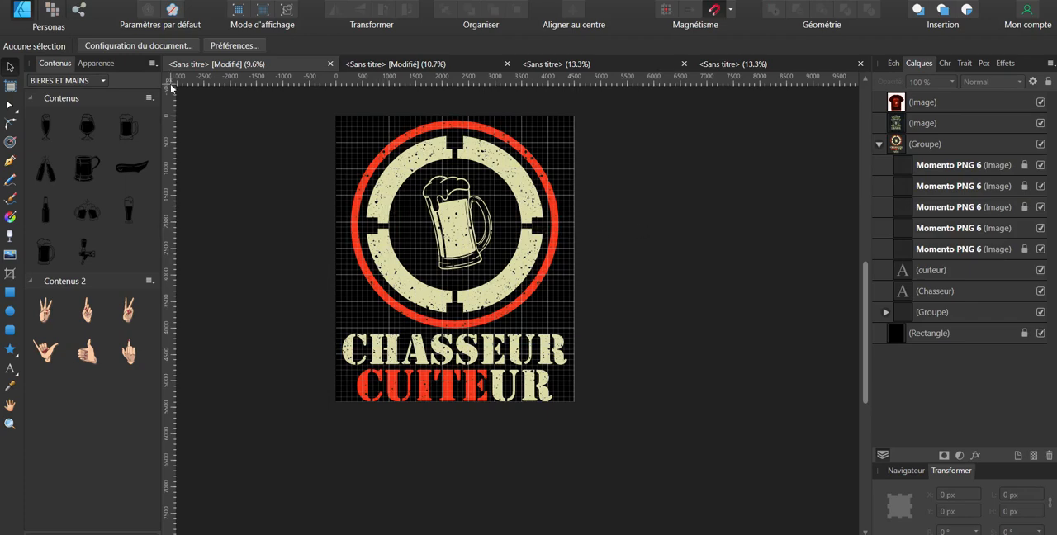
Step: Hide the black background rectangle and open the export settings for the transparent design
left_click(1039, 332)
left_click(20, 8)
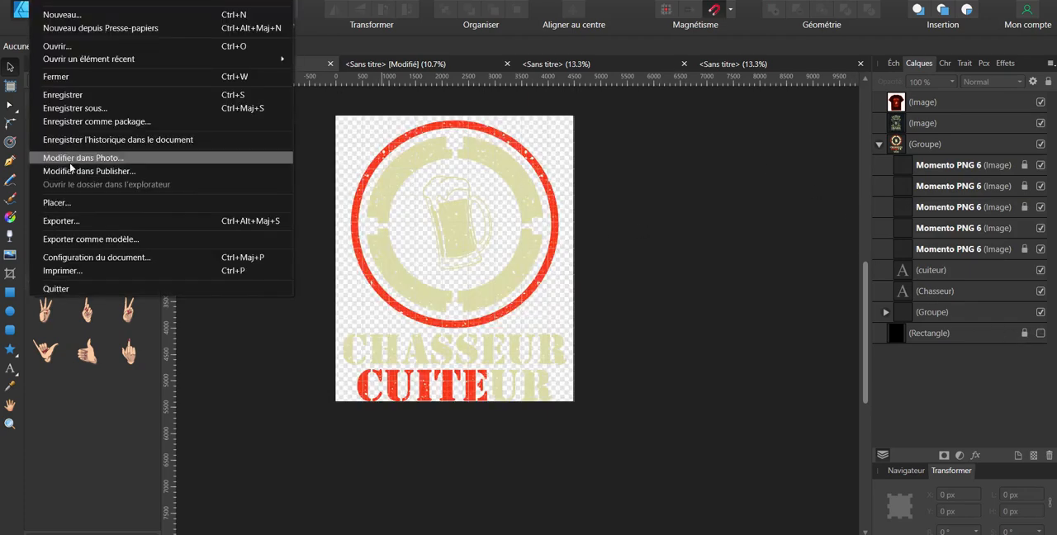
left_click(78, 225)
key("Escape")
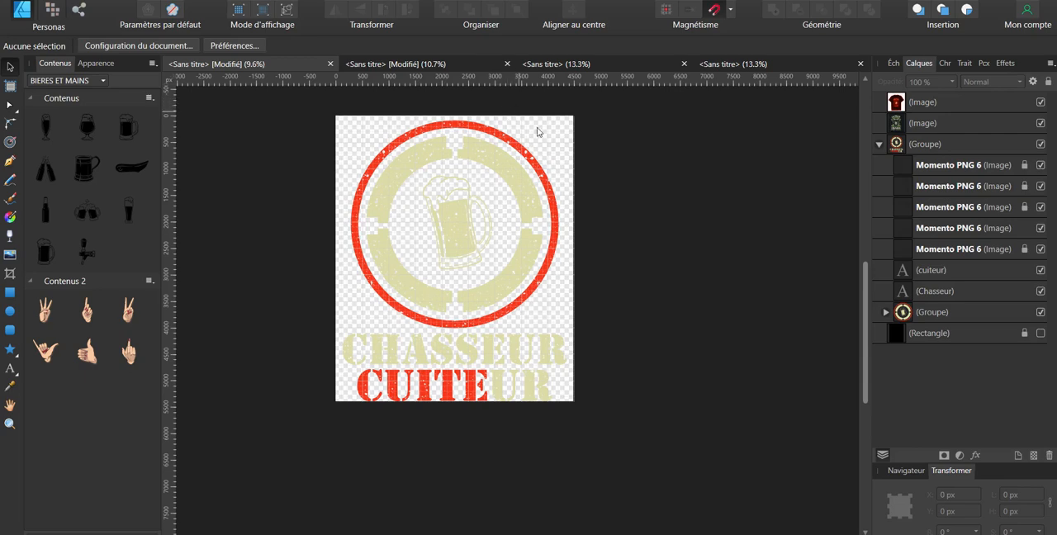
left_click(629, 240)
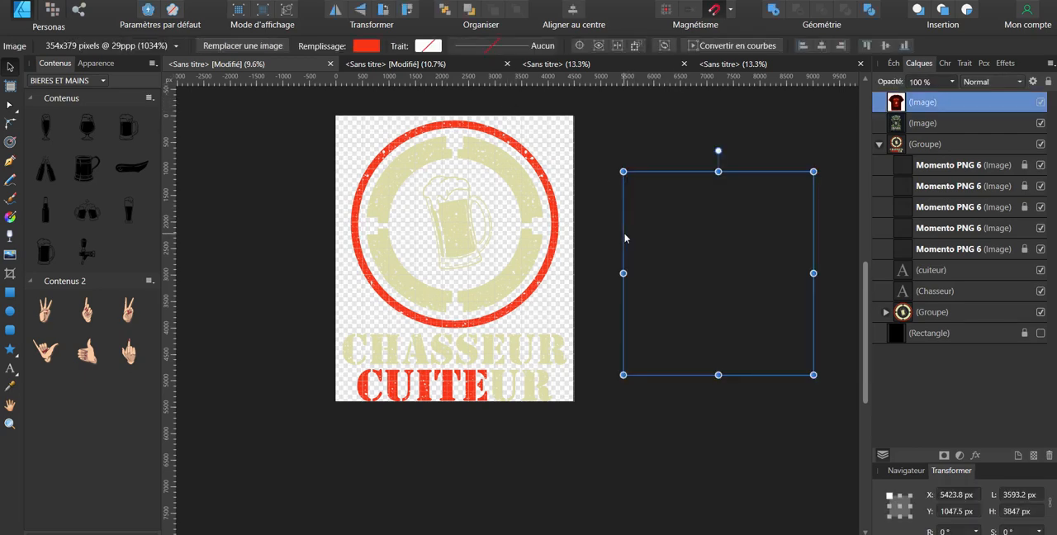
left_click(596, 276)
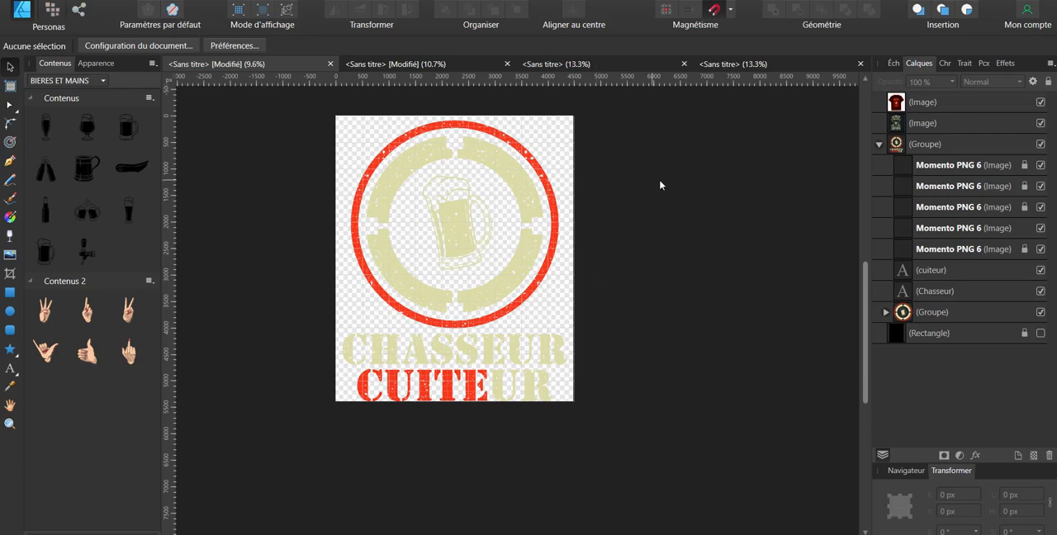